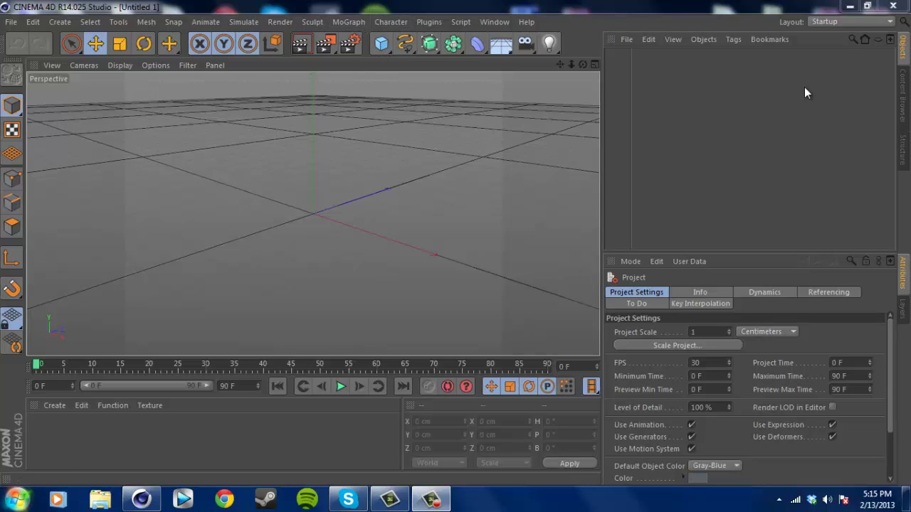
Step: Add a MoText object reading 'Something' with 150 cm depth and Middle alignment
{"action": "left_click", "coordinate": [356, 22]}
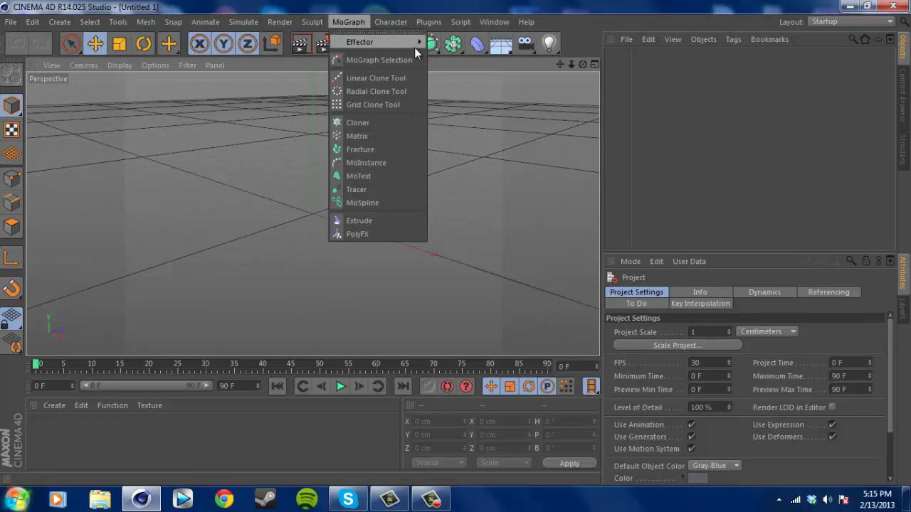
{"action": "left_click", "coordinate": [372, 172]}
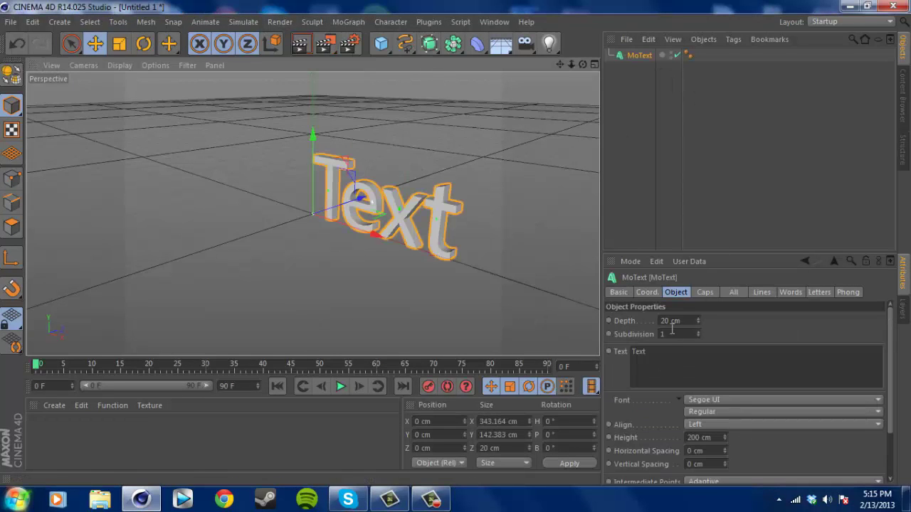
{"action": "double_click", "coordinate": [667, 351]}
{"action": "type", "text": "Someth"}
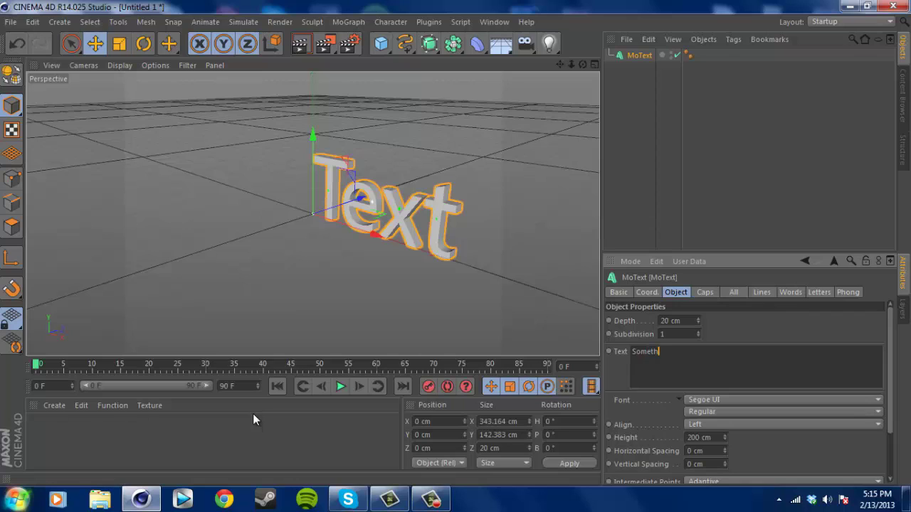
{"action": "type", "text": "ing"}
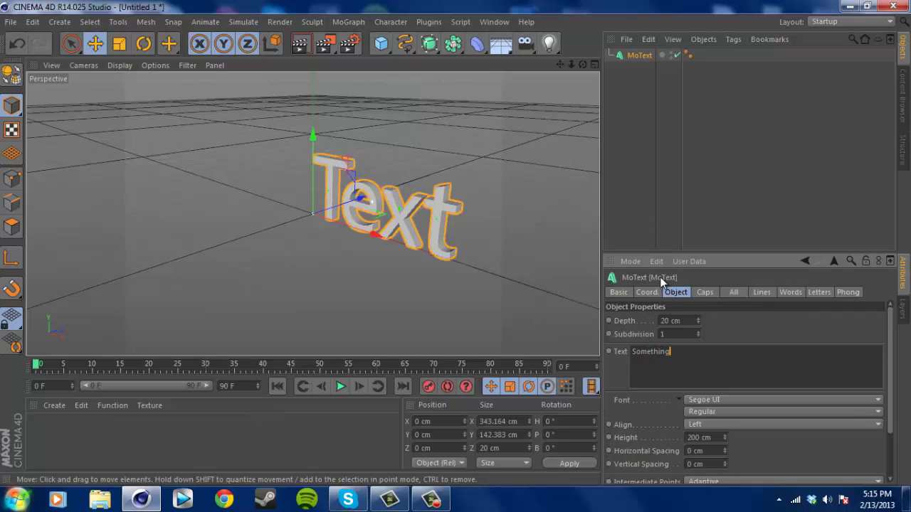
{"action": "left_click", "coordinate": [669, 321]}
{"action": "type", "text": "150"}
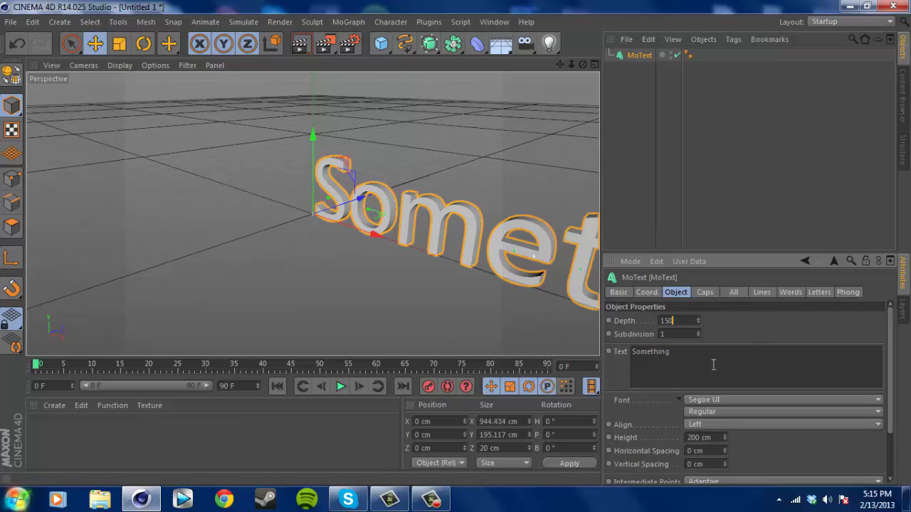
{"action": "key", "text": "Return"}
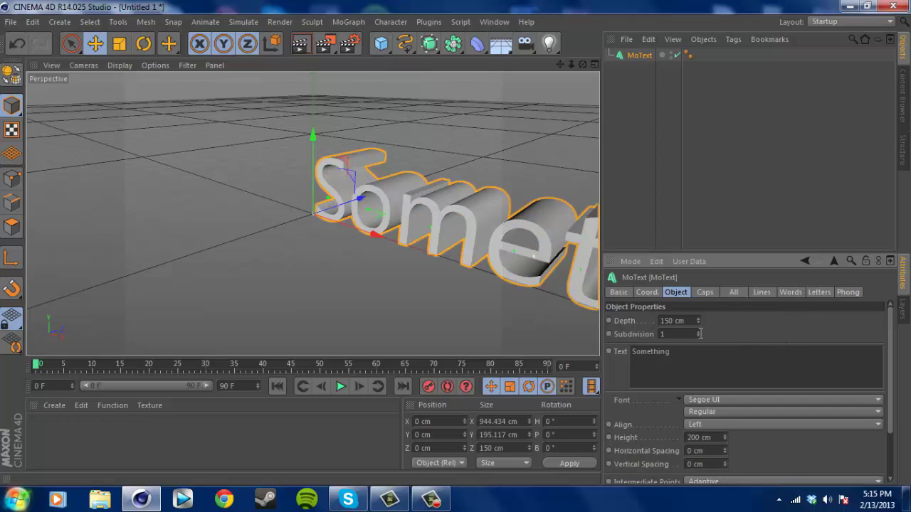
{"action": "left_click", "coordinate": [708, 424]}
{"action": "left_click", "coordinate": [708, 449]}
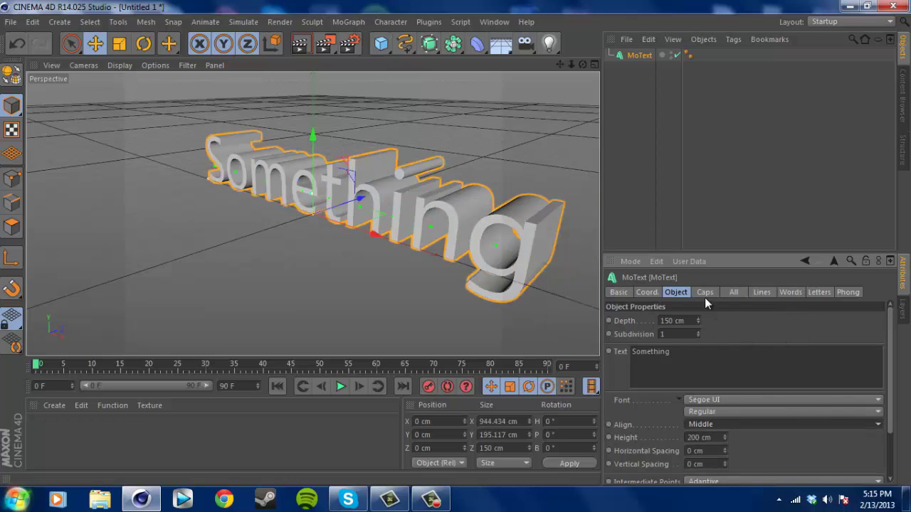
{"action": "left_click", "coordinate": [706, 292]}
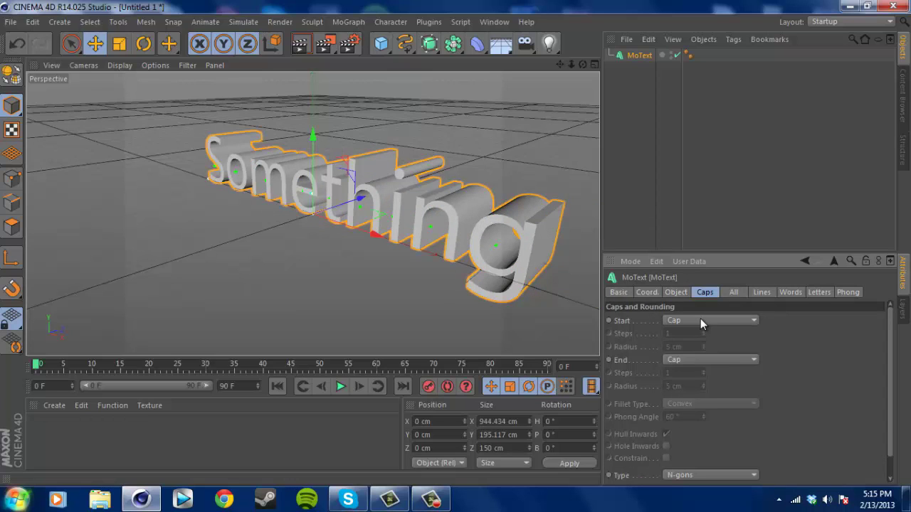
Step: Set the front and back caps to Fillet Cap and reduce the front radius to 2 cm
{"action": "left_click", "coordinate": [700, 320]}
{"action": "left_click", "coordinate": [691, 375]}
{"action": "left_click", "coordinate": [694, 360]}
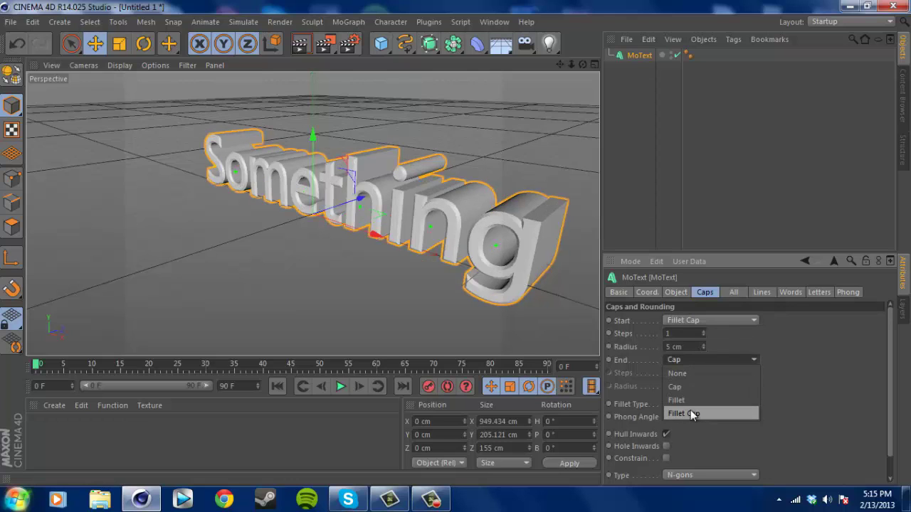
{"action": "left_click", "coordinate": [692, 414]}
{"action": "left_click_drag", "start_coordinate": [703, 346], "coordinate": [628, 335]}
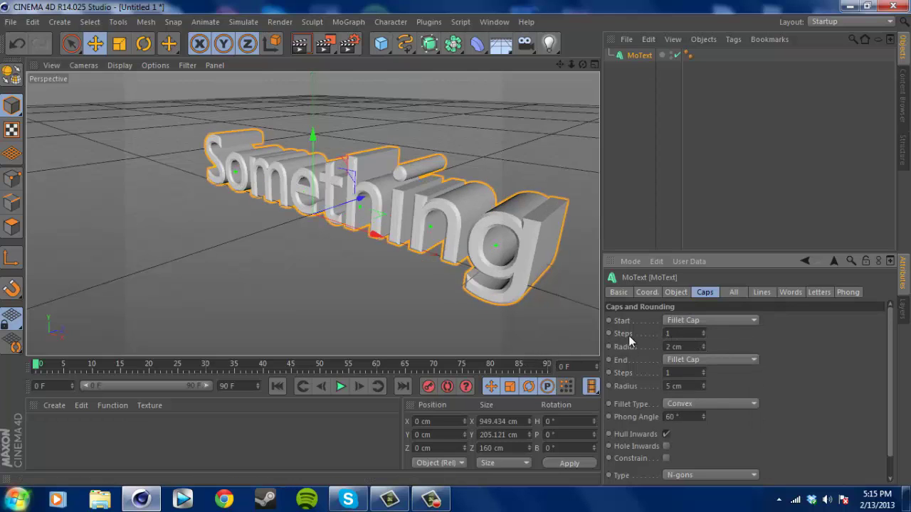
Step: Give both fillets 7 steps and set the back fillet radius to 2 cm
{"action": "left_click", "coordinate": [695, 332]}
{"action": "type", "text": "7"}
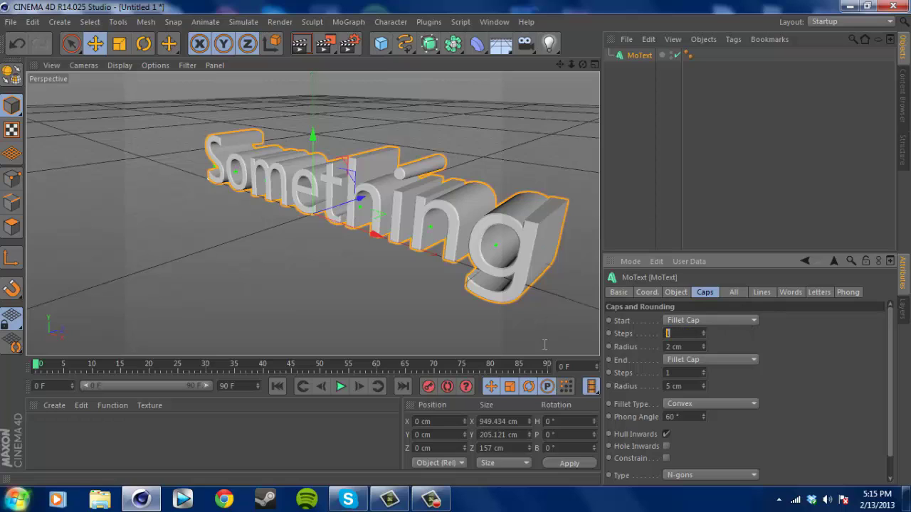
{"action": "left_click", "coordinate": [684, 372]}
{"action": "type", "text": "17"}
{"action": "left_click_drag", "start_coordinate": [691, 378], "coordinate": [620, 375]}
{"action": "type", "text": "7"}
{"action": "left_click", "coordinate": [682, 388]}
{"action": "type", "text": "2"}
{"action": "key", "text": "Return"}
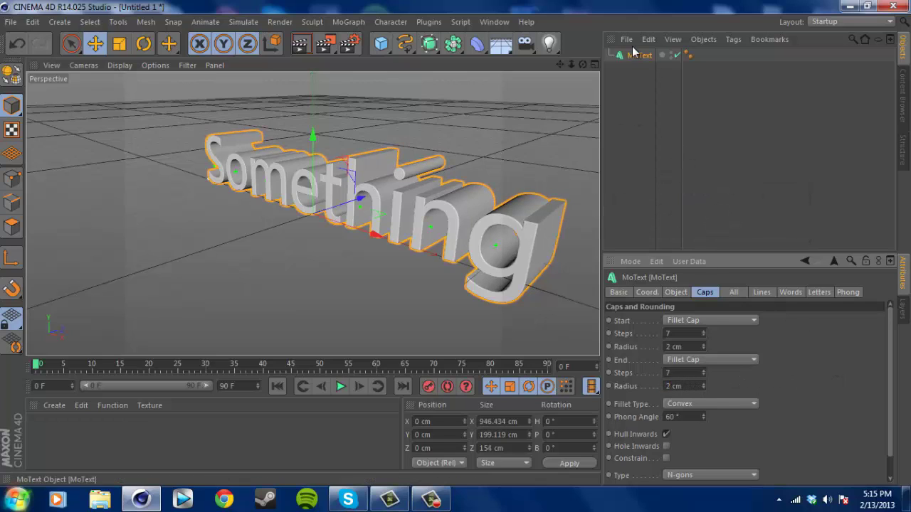
{"action": "left_click", "coordinate": [733, 162]}
Step: Create a new material 'Mat' and set its colour to R 65, G 30, B 150
{"action": "double_click", "coordinate": [69, 429]}
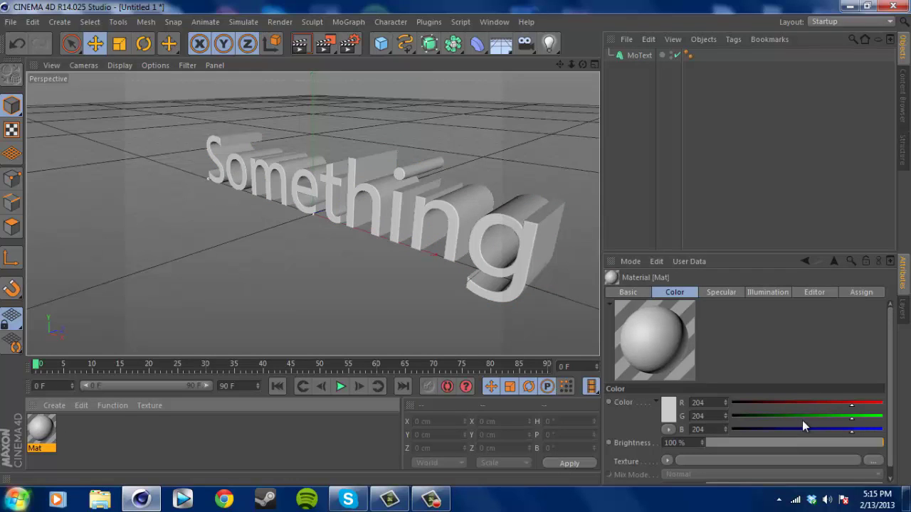
{"action": "left_click_drag", "start_coordinate": [802, 416], "coordinate": [732, 403]}
{"action": "left_click", "coordinate": [802, 429]}
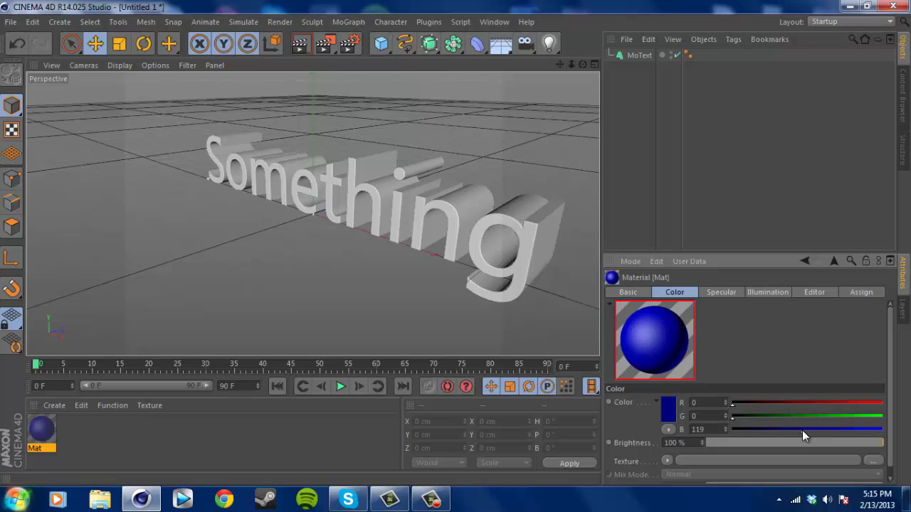
{"action": "type", "text": "150"}
{"action": "key", "text": "Return"}
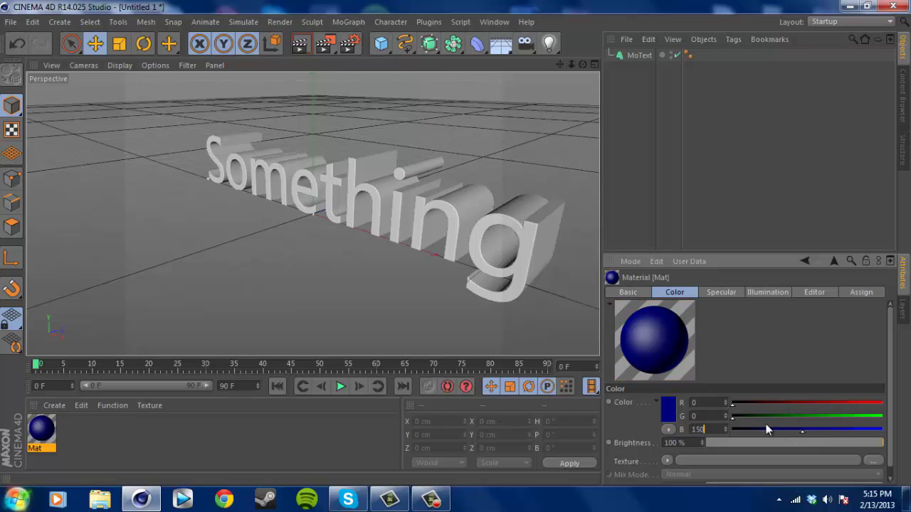
{"action": "left_click", "coordinate": [747, 416]}
{"action": "type", "text": "30"}
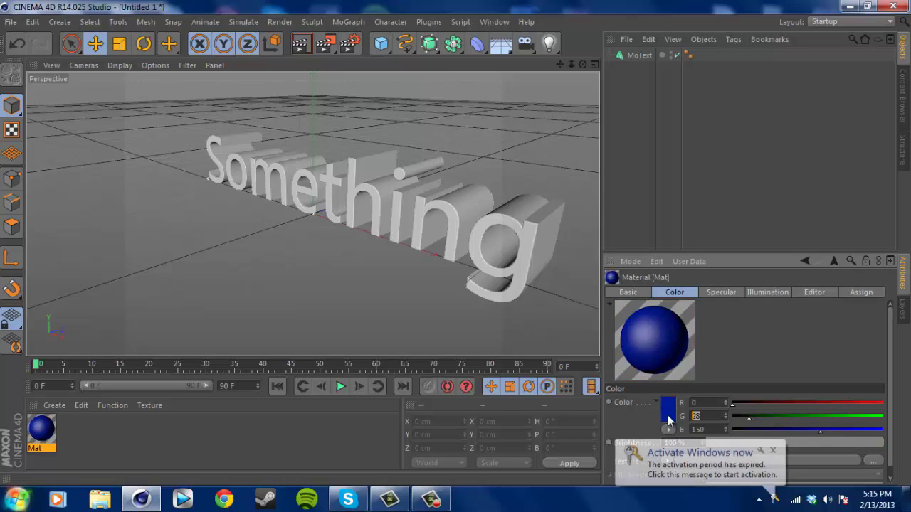
{"action": "left_click_drag", "start_coordinate": [789, 400], "coordinate": [768, 404]}
{"action": "double_click", "coordinate": [698, 403]}
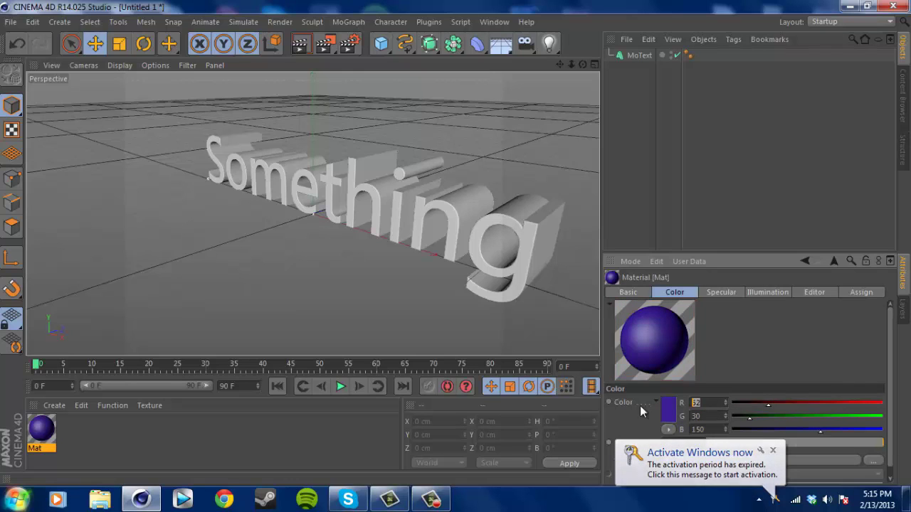
{"action": "type", "text": "65"}
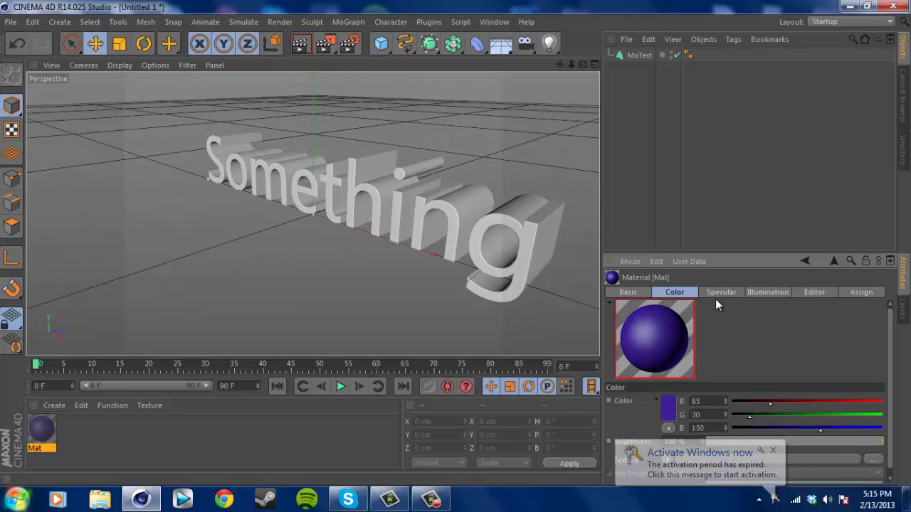
{"action": "left_click", "coordinate": [627, 291]}
Step: Set the Mat specular to Width 34%, Height 13% and Falloff -19%
{"action": "left_click", "coordinate": [719, 292]}
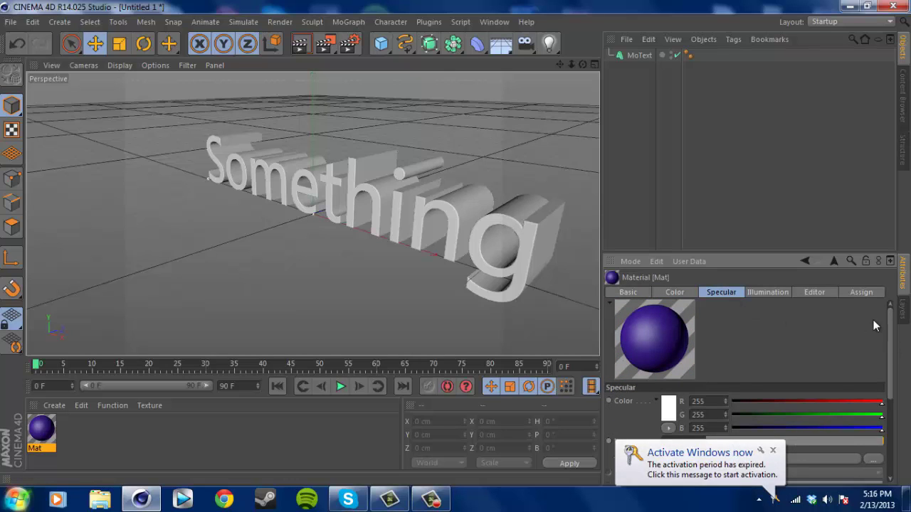
{"action": "scroll", "coordinate": [885, 342], "scroll_direction": "down", "scroll_amount": 3}
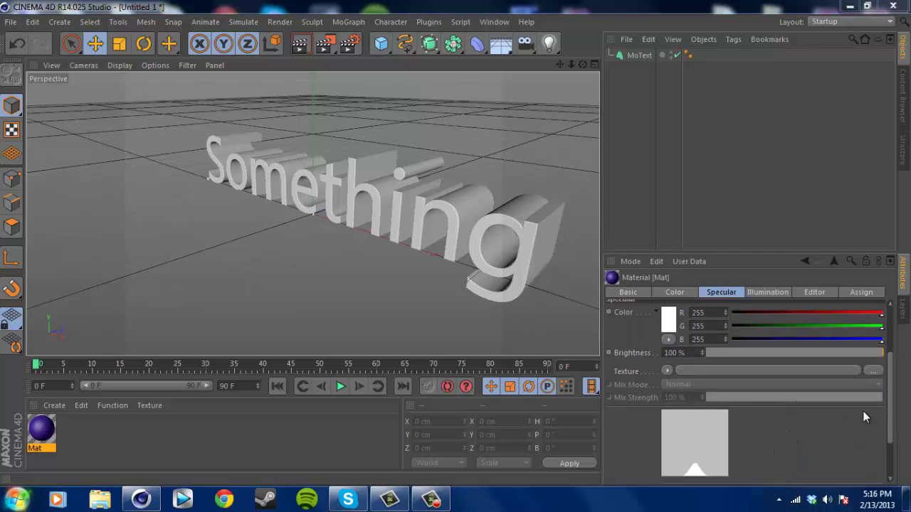
{"action": "scroll", "coordinate": [890, 392], "scroll_direction": "down", "scroll_amount": 3}
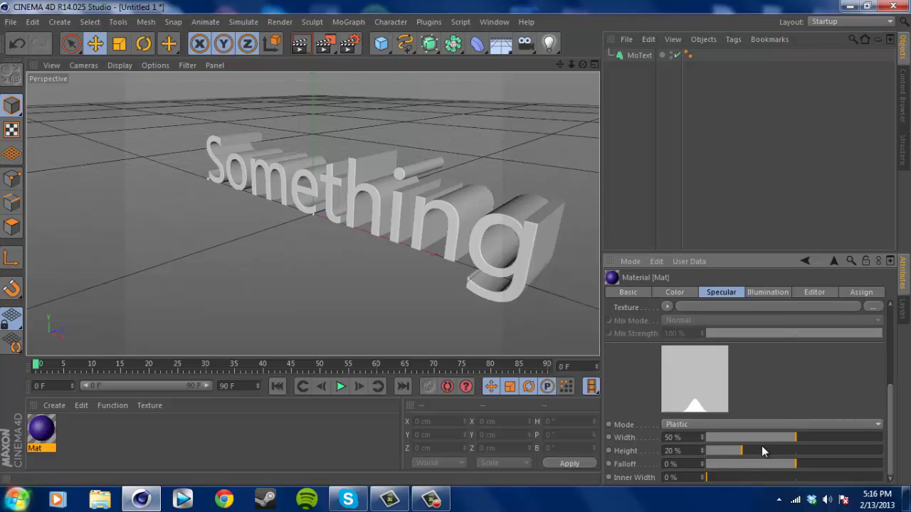
{"action": "left_click_drag", "start_coordinate": [761, 440], "coordinate": [759, 464]}
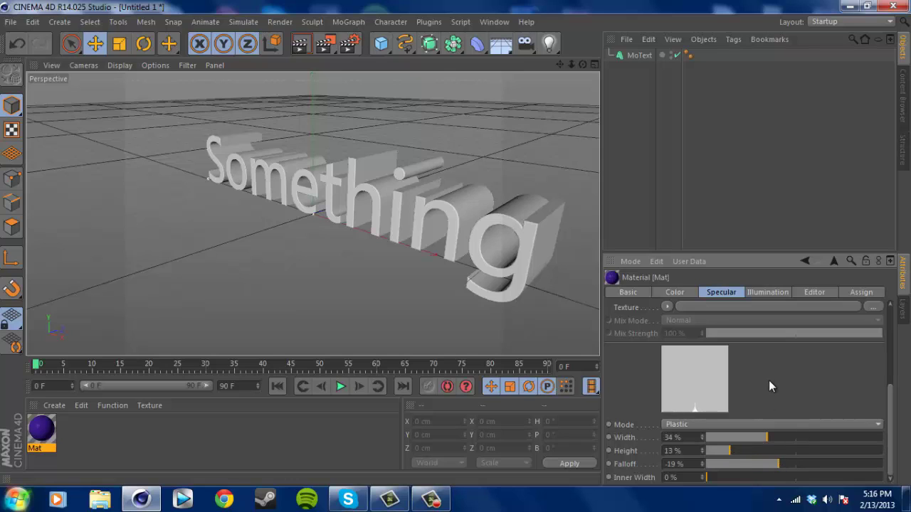
{"action": "left_click_drag", "start_coordinate": [783, 463], "coordinate": [797, 463]}
{"action": "scroll", "coordinate": [894, 404], "scroll_direction": "up", "scroll_amount": 5}
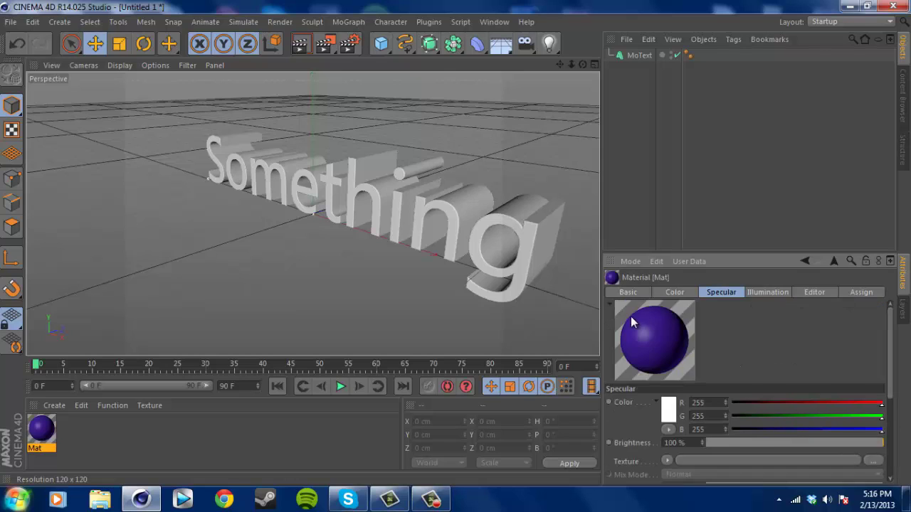
Step: Enable reflection on Mat using a Fresnel texture at 35%, with lowered brightness
{"action": "left_click", "coordinate": [640, 294]}
{"action": "left_click", "coordinate": [666, 453]}
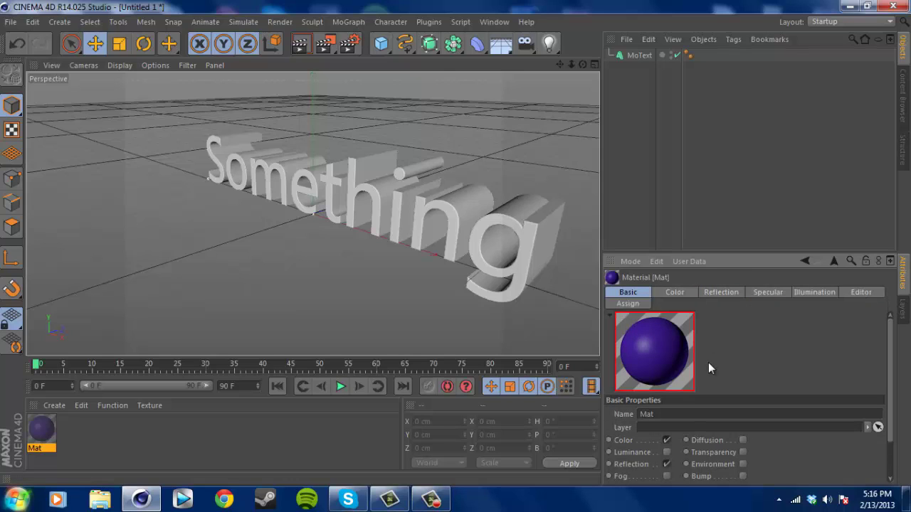
{"action": "left_click", "coordinate": [730, 296]}
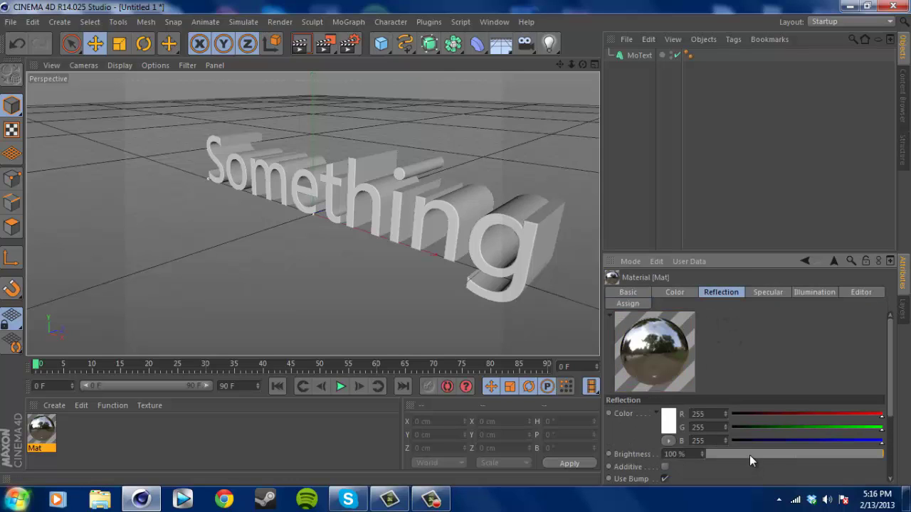
{"action": "left_click_drag", "start_coordinate": [749, 455], "coordinate": [768, 453]}
{"action": "scroll", "coordinate": [894, 410], "scroll_direction": "down", "scroll_amount": 3}
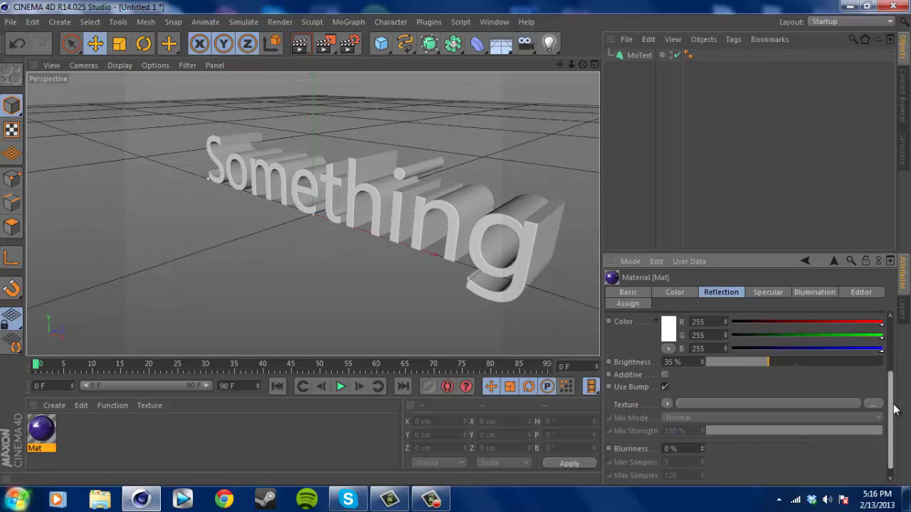
{"action": "scroll", "coordinate": [894, 410], "scroll_direction": "down", "scroll_amount": 1}
{"action": "left_click", "coordinate": [669, 392]}
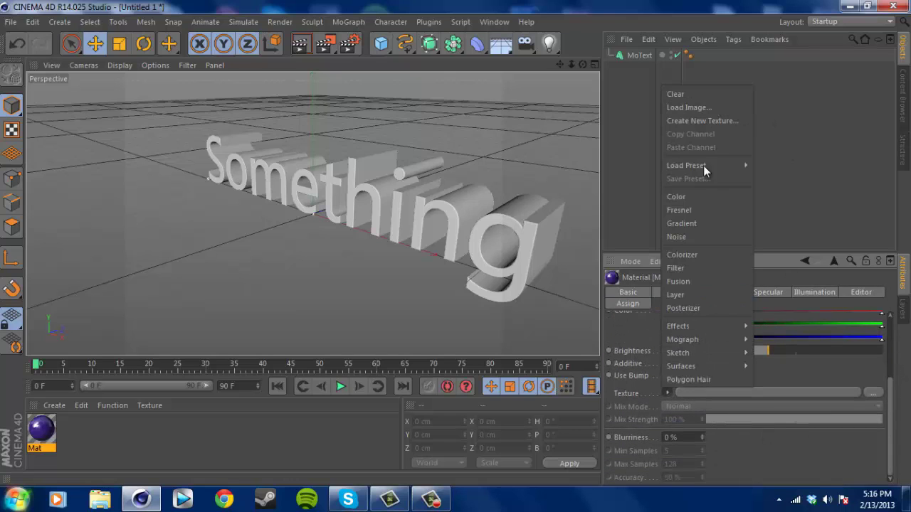
{"action": "left_click", "coordinate": [689, 210]}
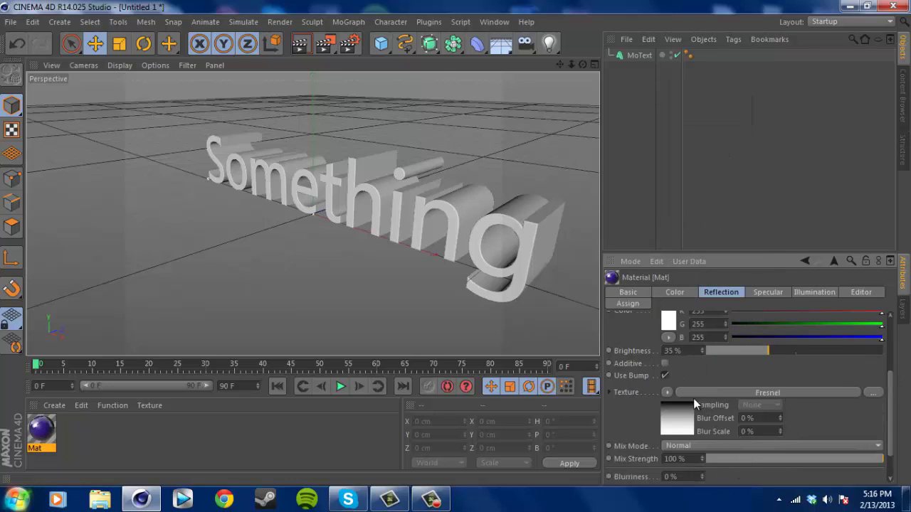
{"action": "left_click_drag", "start_coordinate": [708, 461], "coordinate": [769, 458]}
{"action": "left_click", "coordinate": [762, 350]}
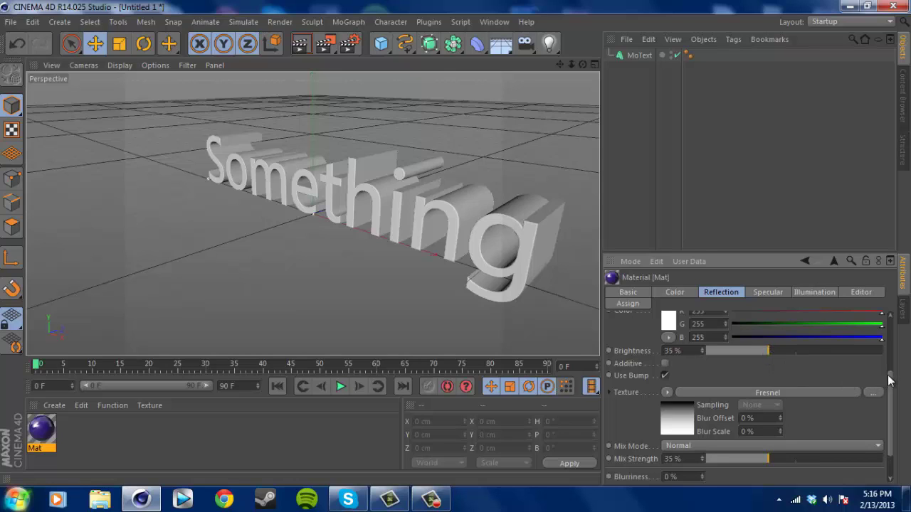
{"action": "scroll", "coordinate": [888, 381], "scroll_direction": "up", "scroll_amount": 5}
Step: Apply Mat to the Something text and set the texture tag's projection to Cubic
{"action": "left_click_drag", "start_coordinate": [41, 431], "coordinate": [453, 220]}
{"action": "left_click", "coordinate": [734, 139]}
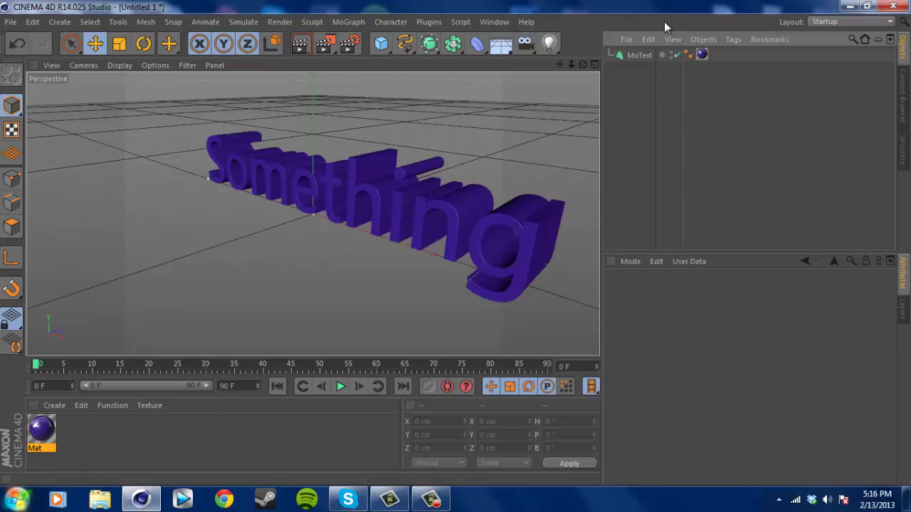
{"action": "left_click", "coordinate": [701, 55]}
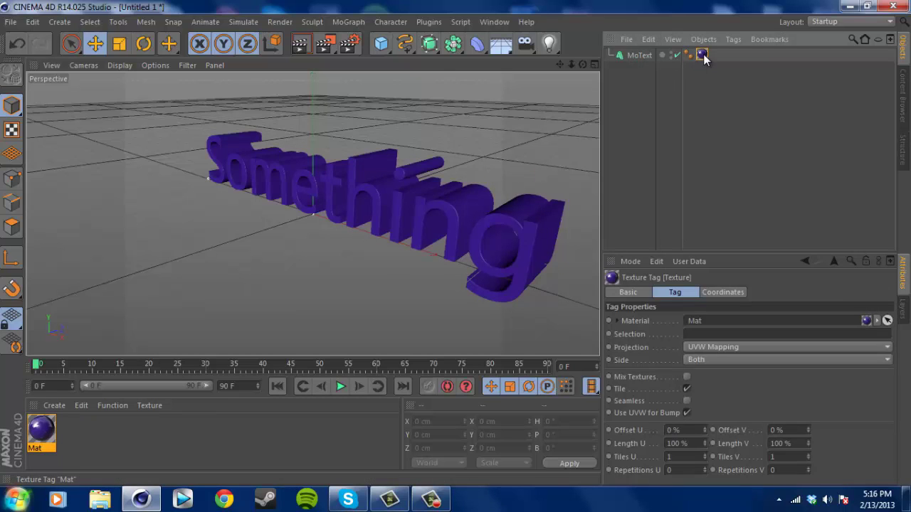
{"action": "left_click", "coordinate": [723, 346]}
{"action": "left_click", "coordinate": [712, 404]}
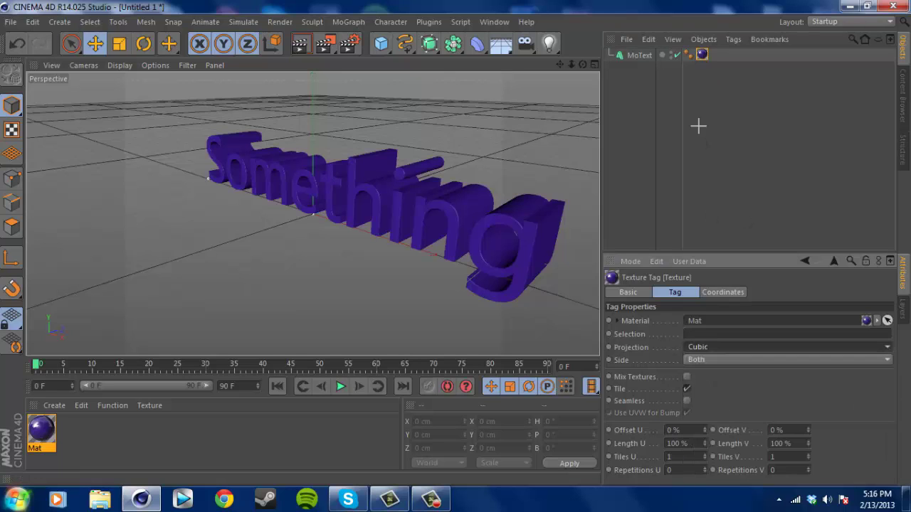
{"action": "left_click", "coordinate": [697, 126]}
{"action": "left_click", "coordinate": [644, 55]}
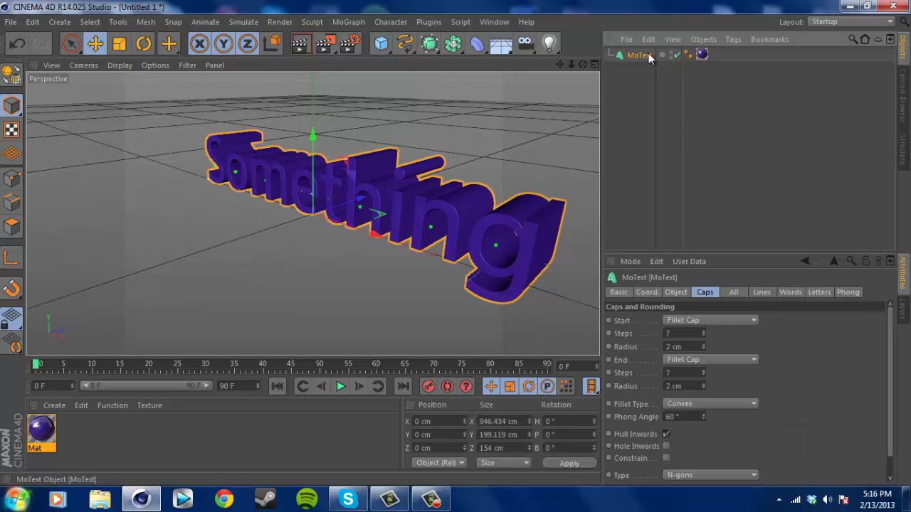
Step: Duplicate the MoText object and rename the copy to 'Exploded'
{"action": "key", "text": "ctrl+c"}
{"action": "key", "text": "ctrl+v"}
{"action": "left_click", "coordinate": [659, 79]}
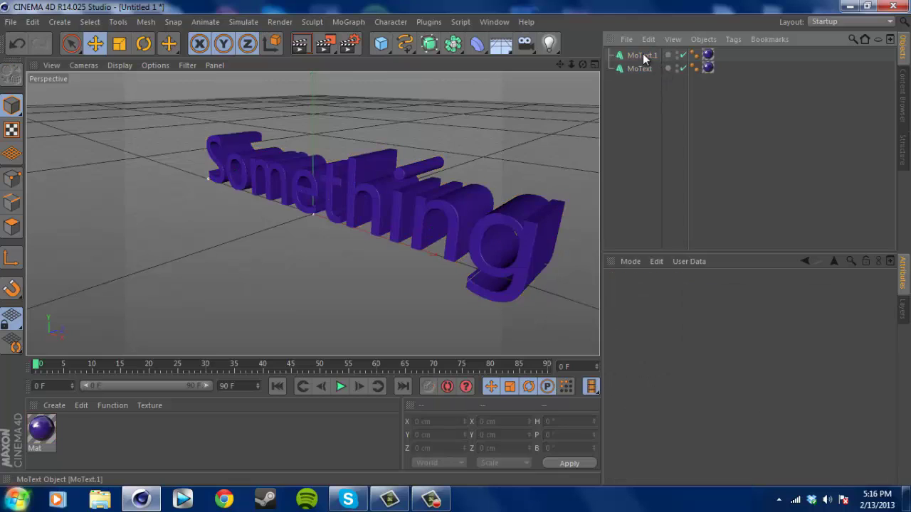
{"action": "left_click", "coordinate": [643, 54]}
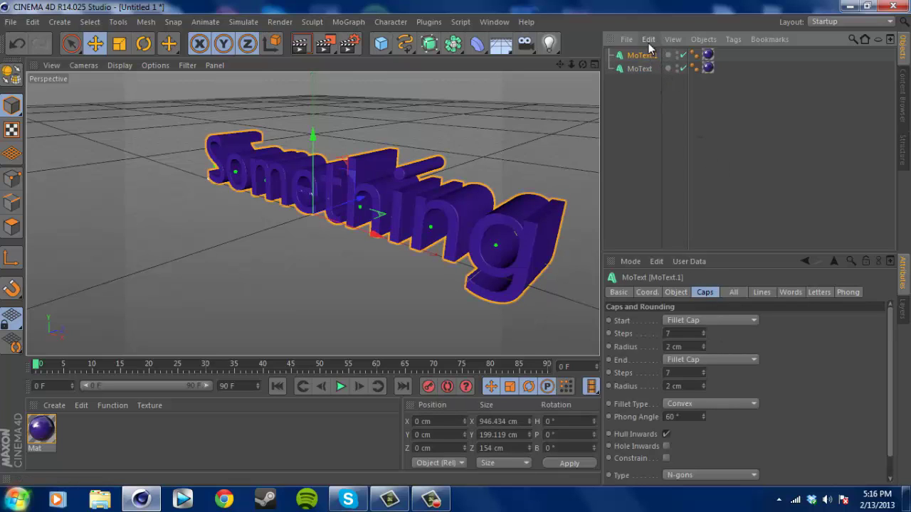
{"action": "double_click", "coordinate": [659, 56]}
{"action": "type", "text": "Ex"}
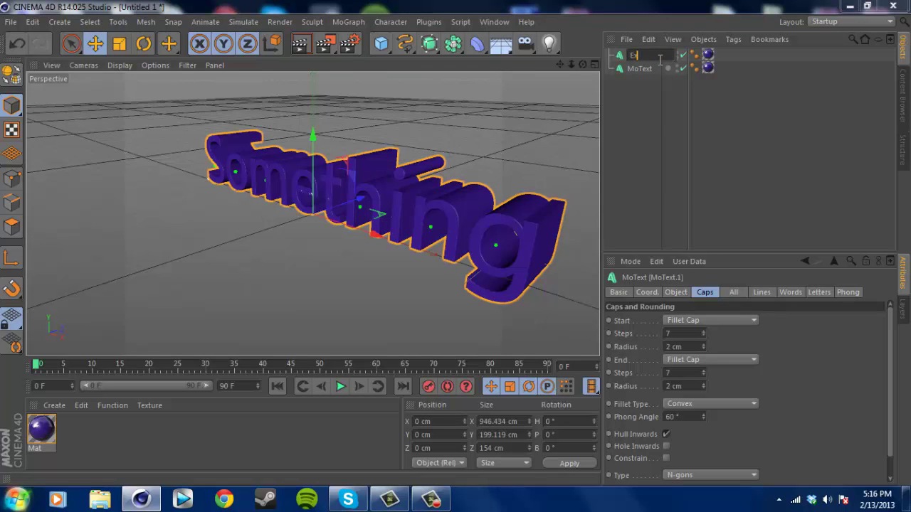
{"action": "type", "text": "plosio"}
{"action": "key", "text": "BackSpace"}
{"action": "key", "text": "BackSpace"}
{"action": "key", "text": "BackSpace"}
{"action": "key", "text": "BackSpace"}
{"action": "type", "text": "de"}
{"action": "key", "text": "Return"}
Step: Rename the original MoText object to 'Original'
{"action": "right_click", "coordinate": [641, 68]}
{"action": "left_click", "coordinate": [641, 67]}
{"action": "double_click", "coordinate": [635, 68]}
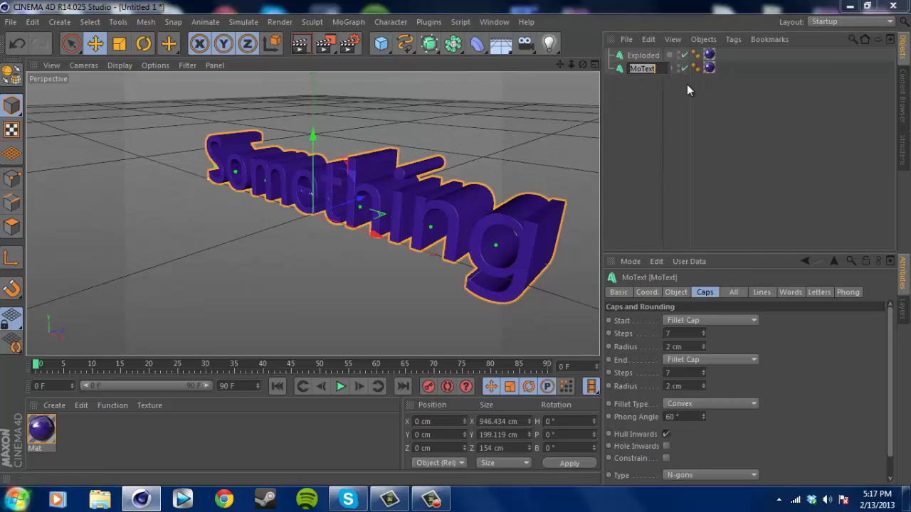
{"action": "type", "text": "R"}
{"action": "key", "text": "BackSpace"}
{"action": "type", "text": "Original"}
{"action": "key", "text": "Return"}
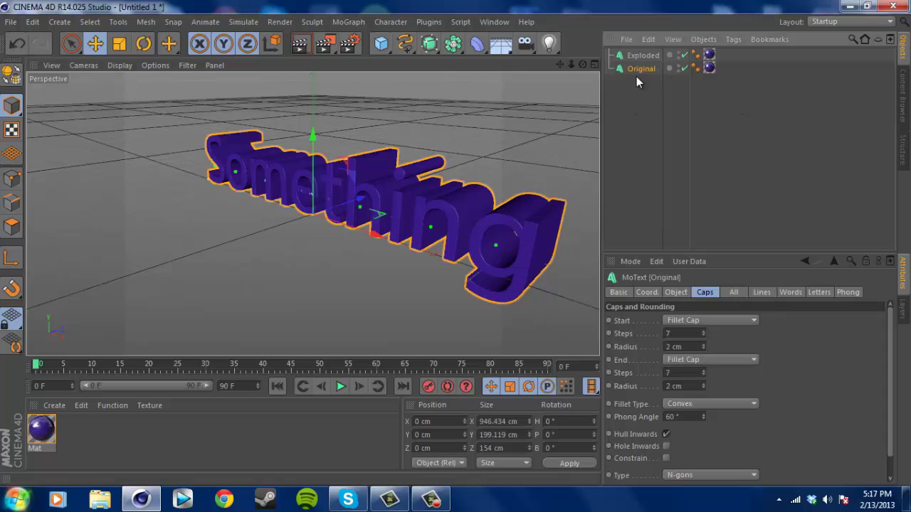
Step: Add a Plain effector with Y position 0 cm, Rotation enabled and Scale left off
{"action": "left_click", "coordinate": [346, 22]}
{"action": "mouse_move", "coordinate": [360, 44]}
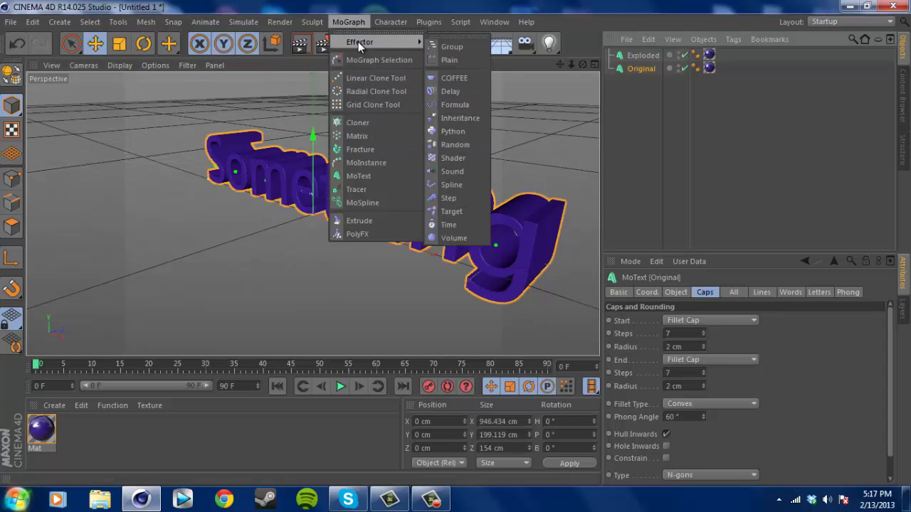
{"action": "left_click", "coordinate": [450, 60]}
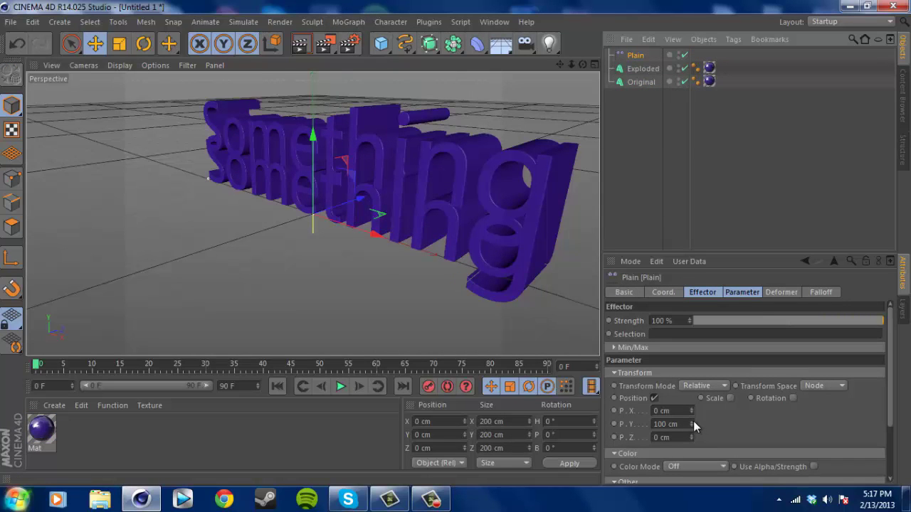
{"action": "left_click_drag", "start_coordinate": [689, 422], "coordinate": [689, 441]}
{"action": "type", "text": "0"}
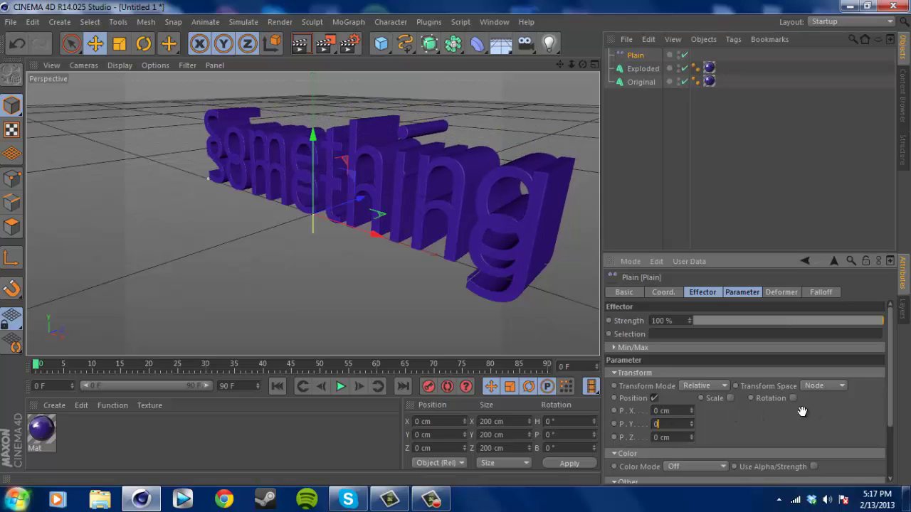
{"action": "key", "text": "Return"}
{"action": "left_click", "coordinate": [792, 396]}
{"action": "left_click", "coordinate": [731, 397]}
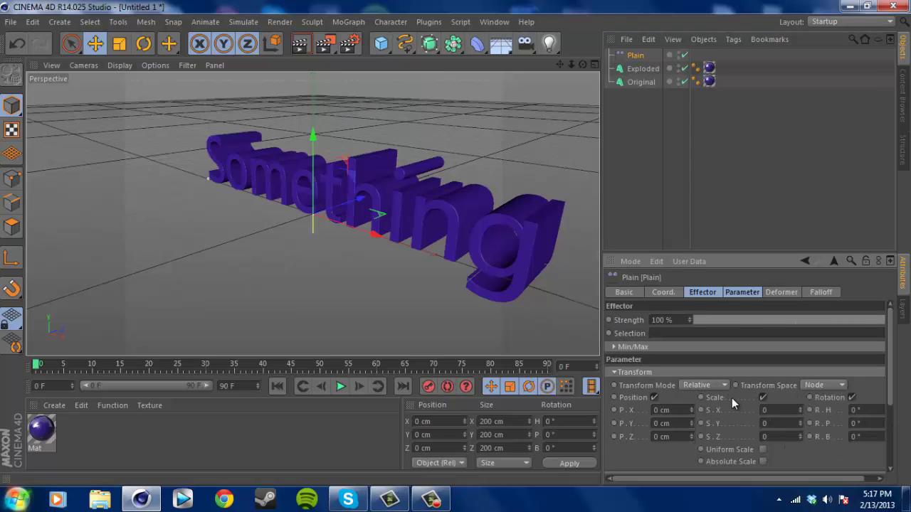
{"action": "left_click", "coordinate": [761, 396]}
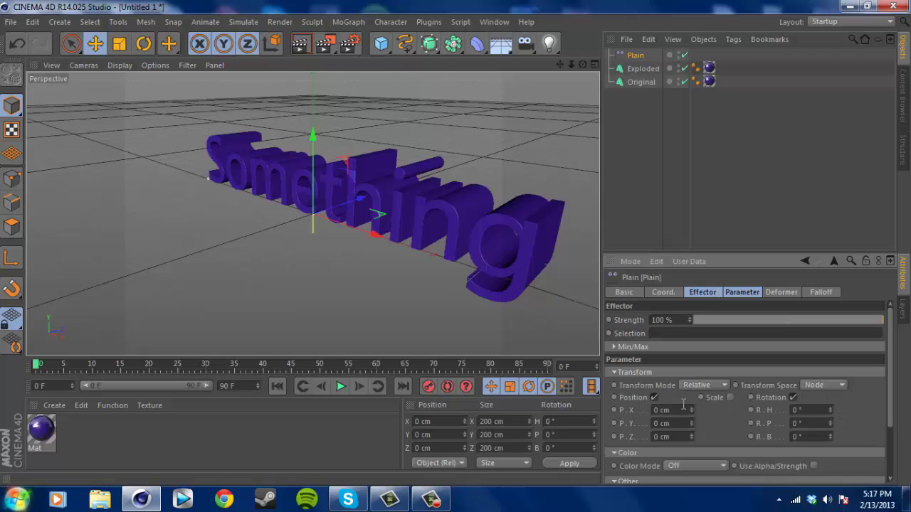
Step: Switch the Plain effector's falloff shape to Box and stretch it along the text
{"action": "left_click", "coordinate": [818, 293]}
{"action": "left_click", "coordinate": [658, 320]}
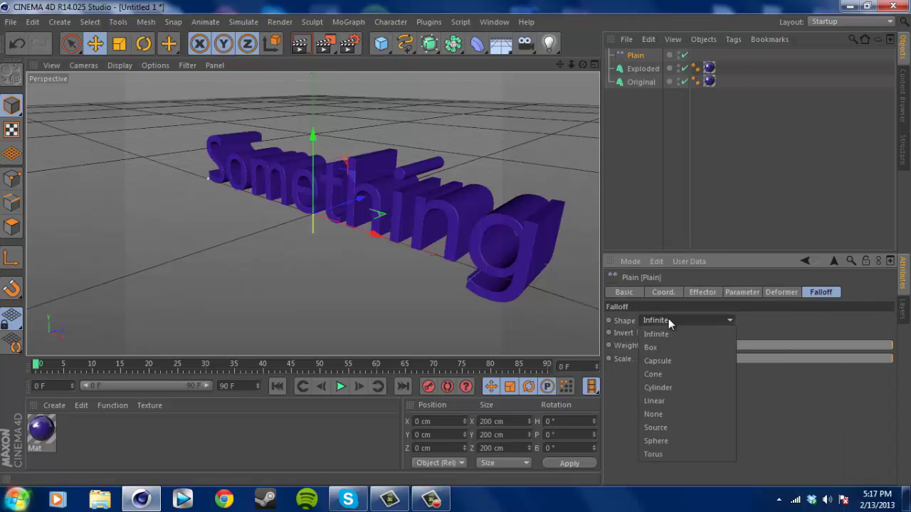
{"action": "left_click", "coordinate": [669, 343]}
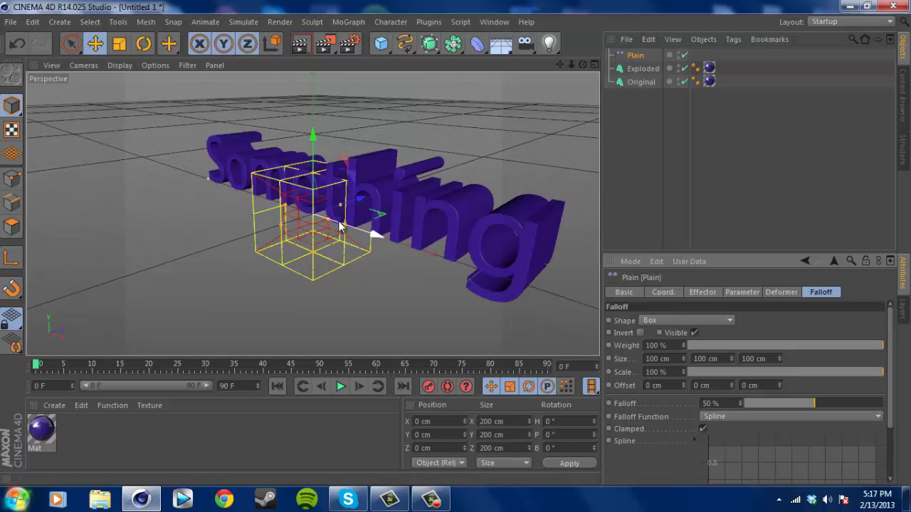
{"action": "left_click_drag", "start_coordinate": [328, 225], "coordinate": [496, 274]}
Step: Set the falloff box size to 500 × 200 × 200 cm
{"action": "double_click", "coordinate": [679, 359]}
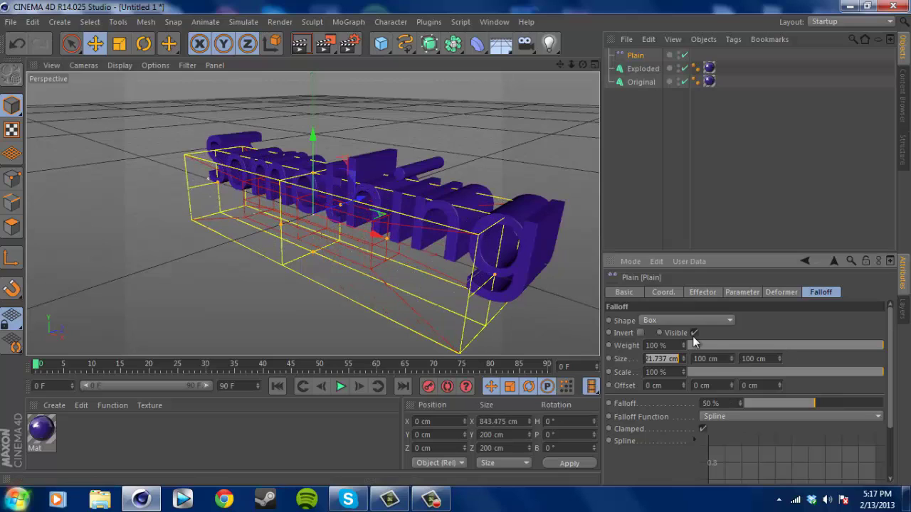
{"action": "type", "text": "500"}
{"action": "key", "text": "Return"}
{"action": "double_click", "coordinate": [708, 359]}
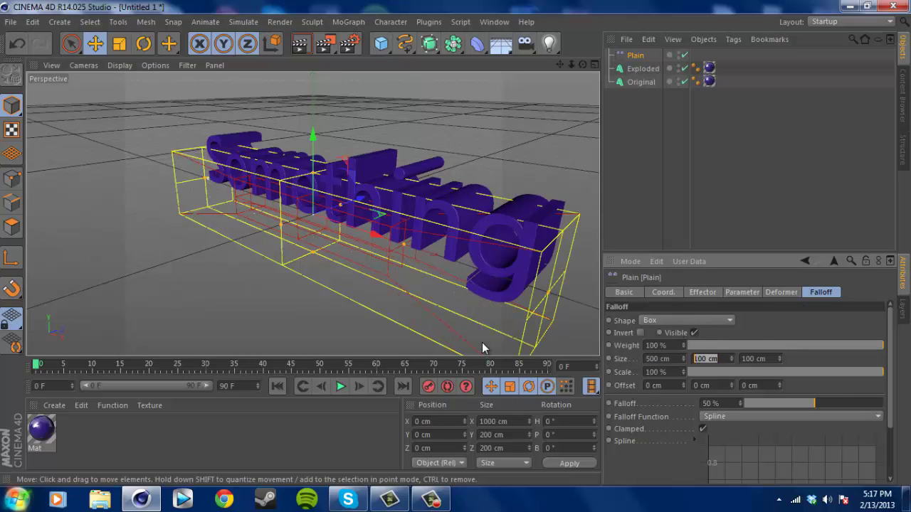
{"action": "type", "text": "200"}
{"action": "key", "text": "Return"}
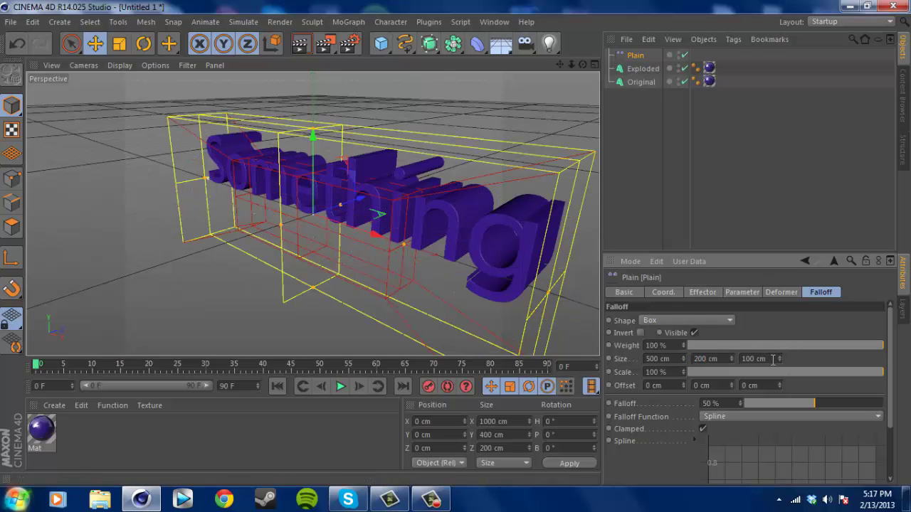
{"action": "double_click", "coordinate": [773, 359]}
{"action": "type", "text": "150"}
{"action": "key", "text": "Return"}
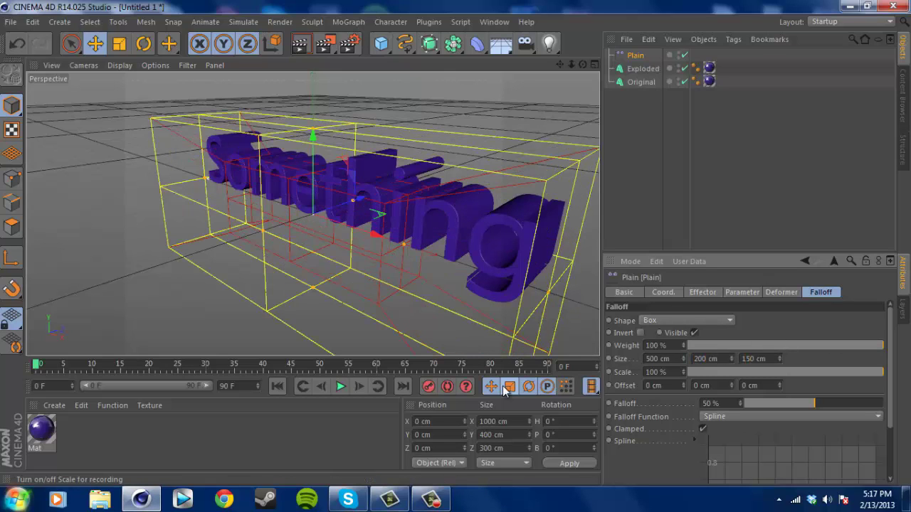
{"action": "double_click", "coordinate": [765, 360]}
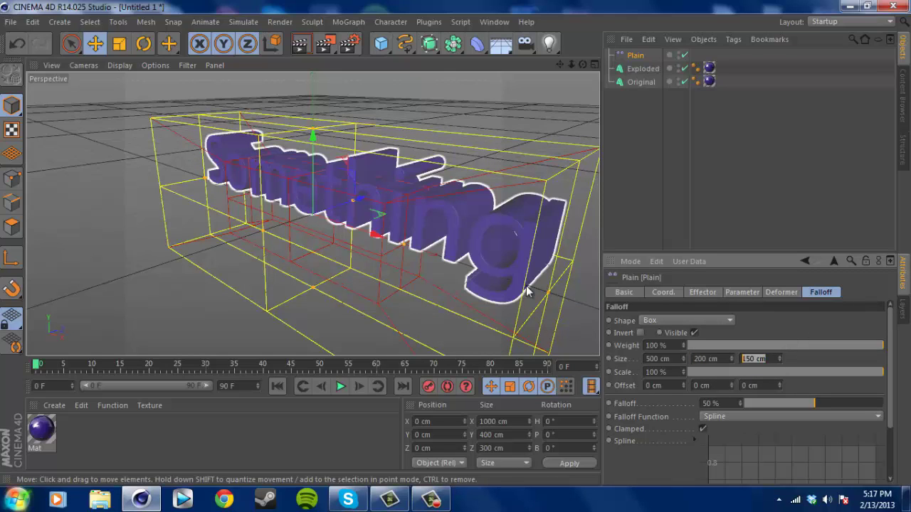
{"action": "type", "text": "200"}
{"action": "key", "text": "Return"}
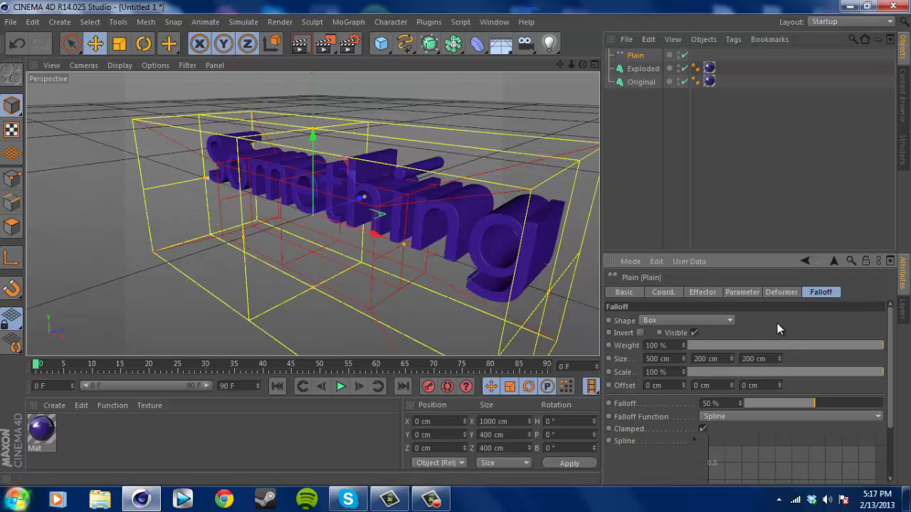
{"action": "left_click", "coordinate": [699, 292]}
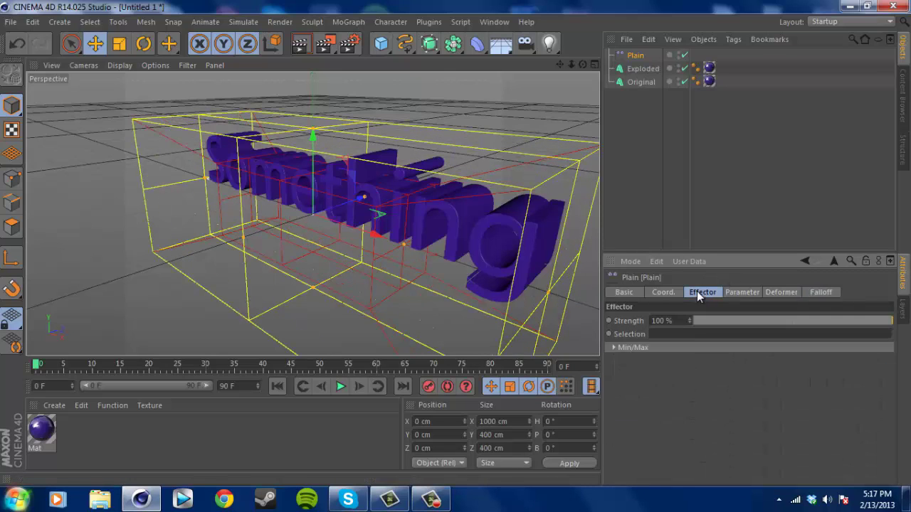
Step: Reset the X offset to 0 cm, lift the letters about 435 cm in Y, and rotate them
{"action": "left_click", "coordinate": [734, 292]}
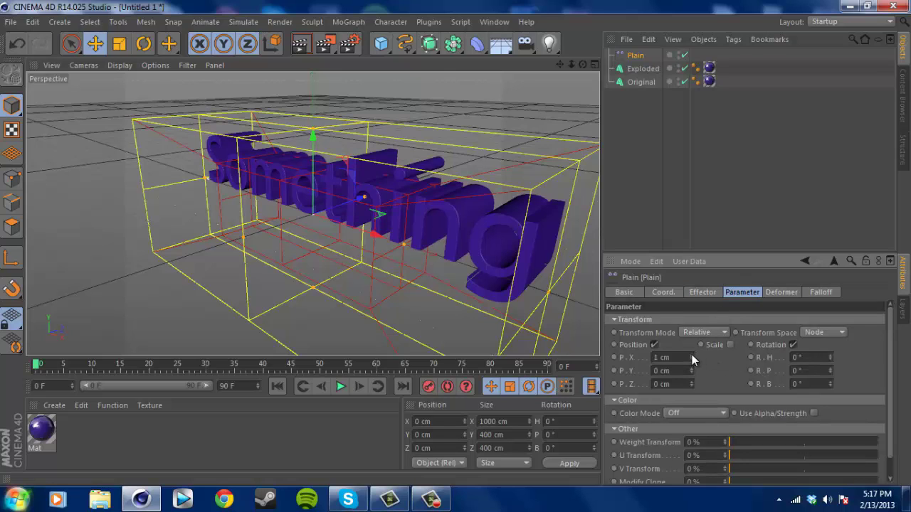
{"action": "left_click_drag", "start_coordinate": [691, 354], "coordinate": [691, 357]}
{"action": "left_click", "coordinate": [690, 355]}
{"action": "left_click", "coordinate": [690, 355]}
{"action": "left_click_drag", "start_coordinate": [691, 370], "coordinate": [676, 177]}
{"action": "left_click_drag", "start_coordinate": [691, 370], "coordinate": [692, 371]}
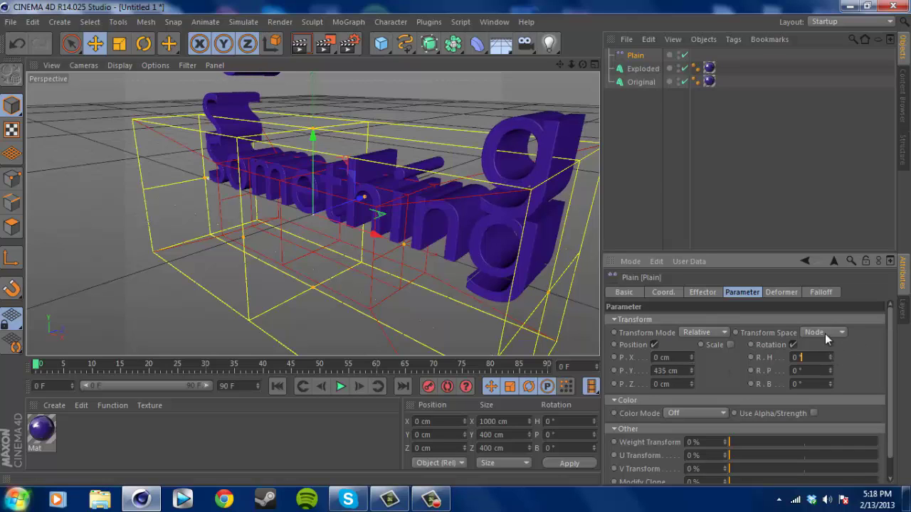
{"action": "left_click_drag", "start_coordinate": [828, 358], "coordinate": [831, 382]}
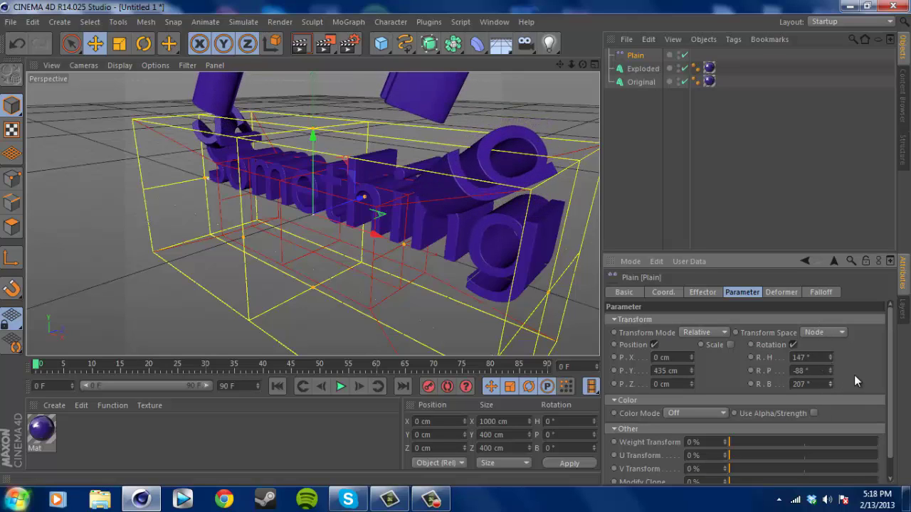
Step: Set the X scale to 0 and untick Scale so only position and rotation apply
{"action": "left_click", "coordinate": [731, 345]}
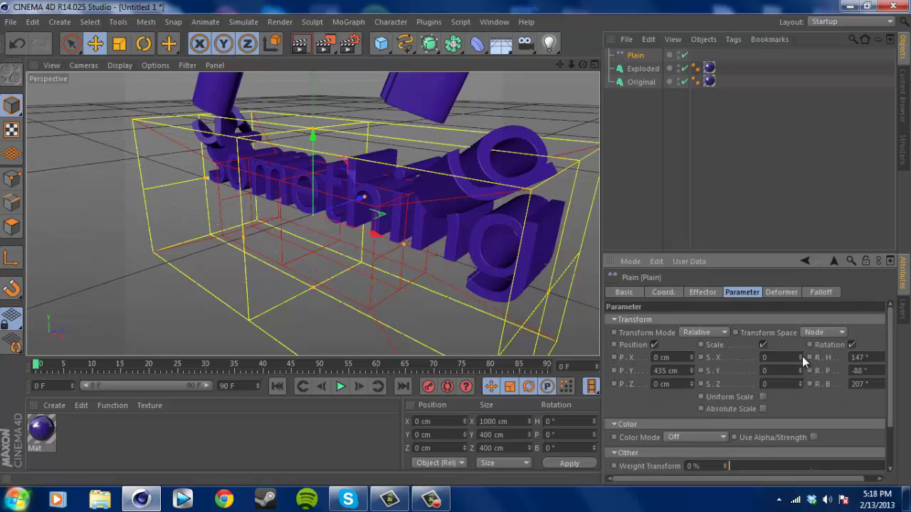
{"action": "left_click_drag", "start_coordinate": [801, 355], "coordinate": [782, 322]}
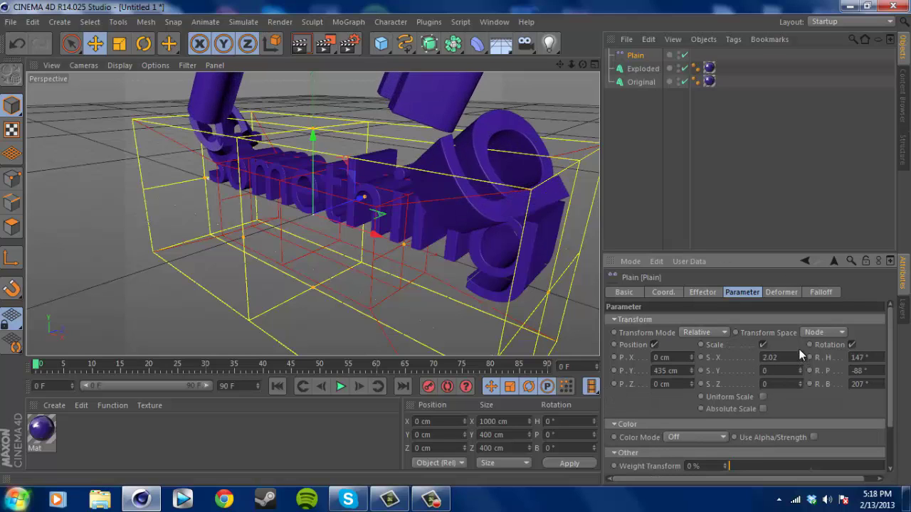
{"action": "left_click_drag", "start_coordinate": [800, 356], "coordinate": [800, 406]}
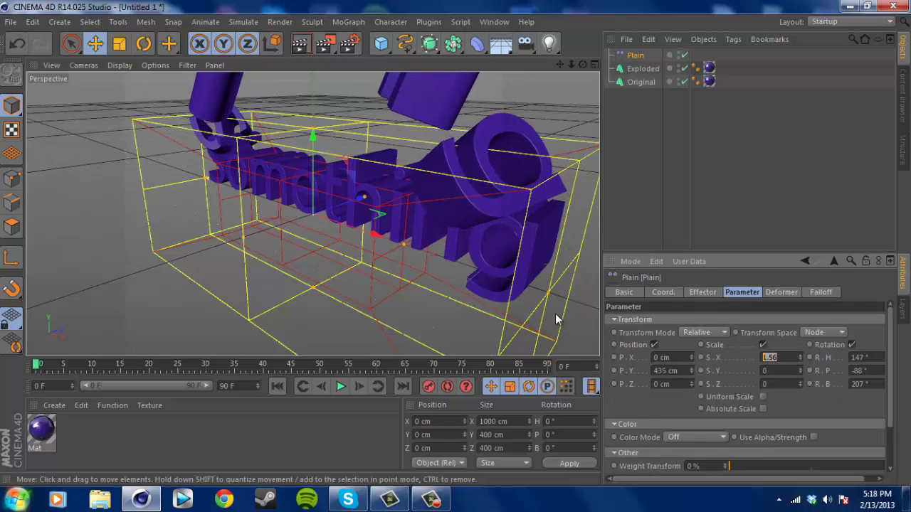
{"action": "key", "text": "Return"}
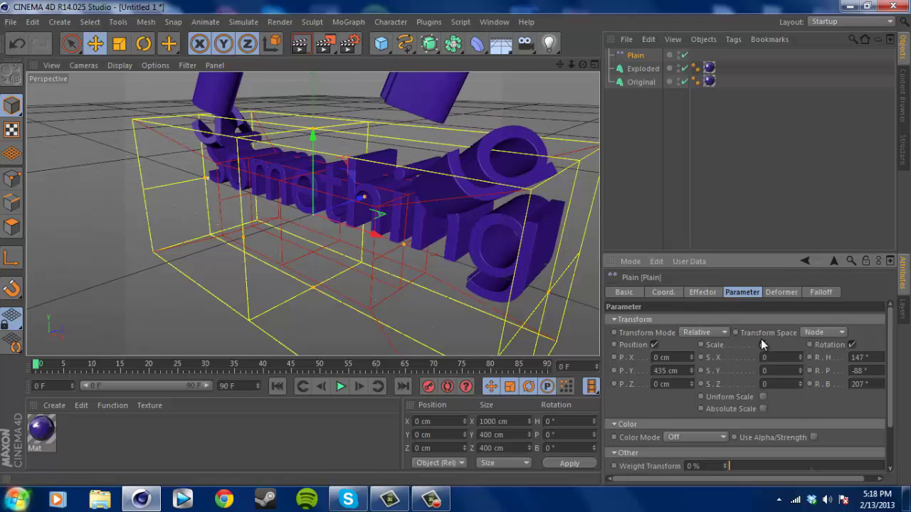
{"action": "left_click", "coordinate": [760, 345]}
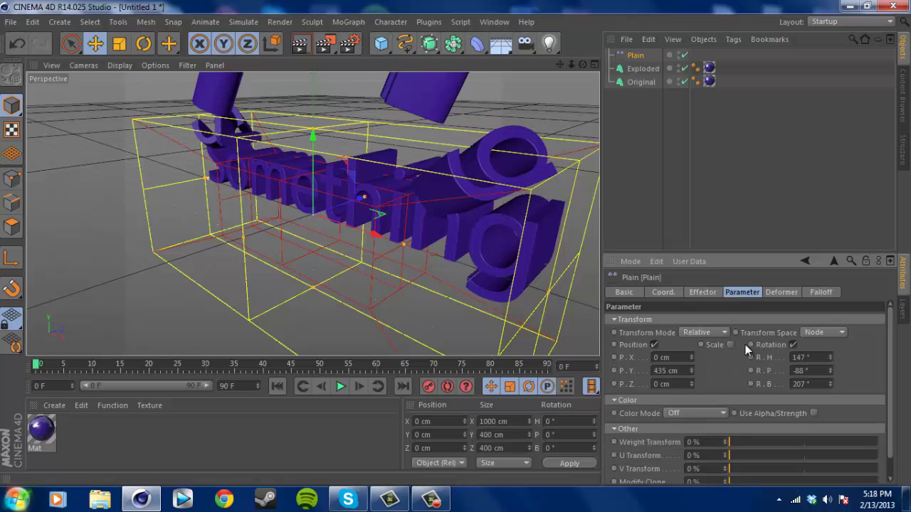
Step: Disable the Exploded copy in the Object Manager, keeping Original enabled
{"action": "left_click", "coordinate": [683, 81]}
{"action": "left_click", "coordinate": [684, 82]}
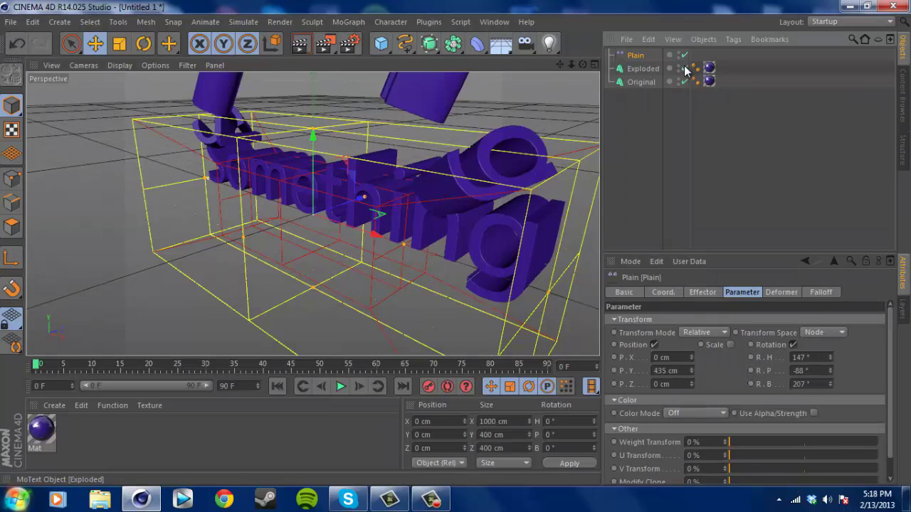
{"action": "left_click", "coordinate": [684, 68]}
{"action": "left_click", "coordinate": [699, 142]}
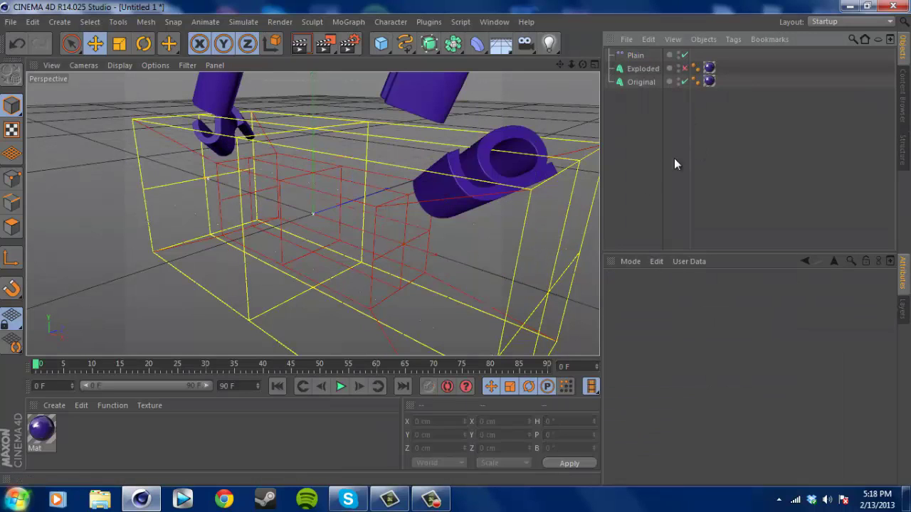
Step: Enlarge the Plain effector's falloff box around the text and scrub to a later frame
{"action": "left_click", "coordinate": [635, 56]}
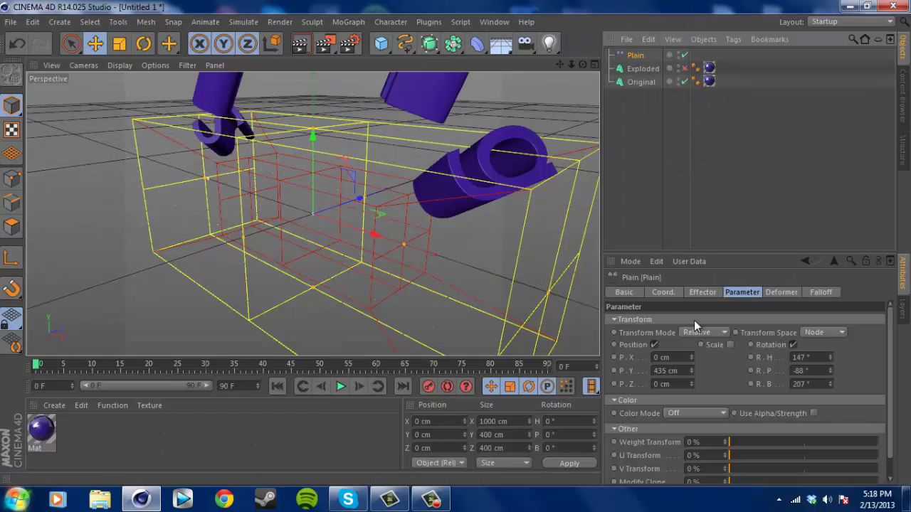
{"action": "left_click_drag", "start_coordinate": [403, 244], "coordinate": [532, 267]}
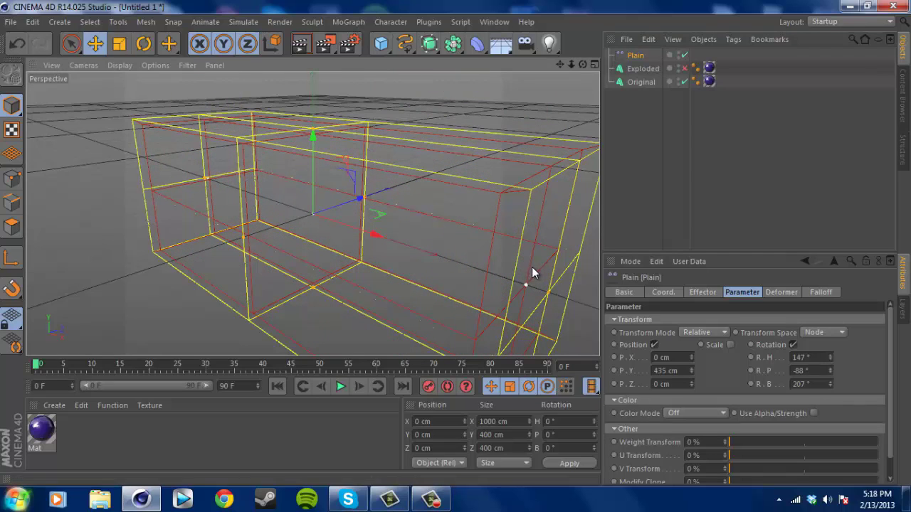
{"action": "left_click", "coordinate": [673, 170]}
{"action": "left_click", "coordinate": [634, 55]}
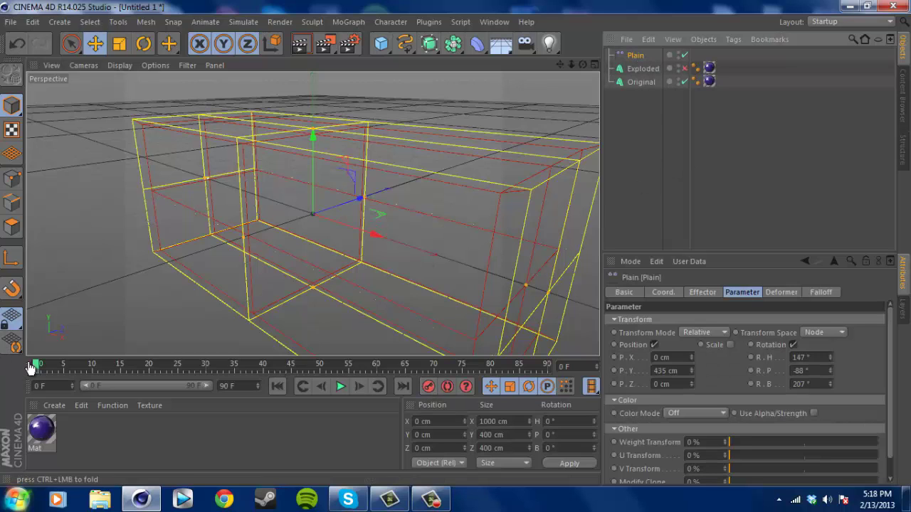
{"action": "left_click_drag", "start_coordinate": [37, 367], "coordinate": [55, 370]}
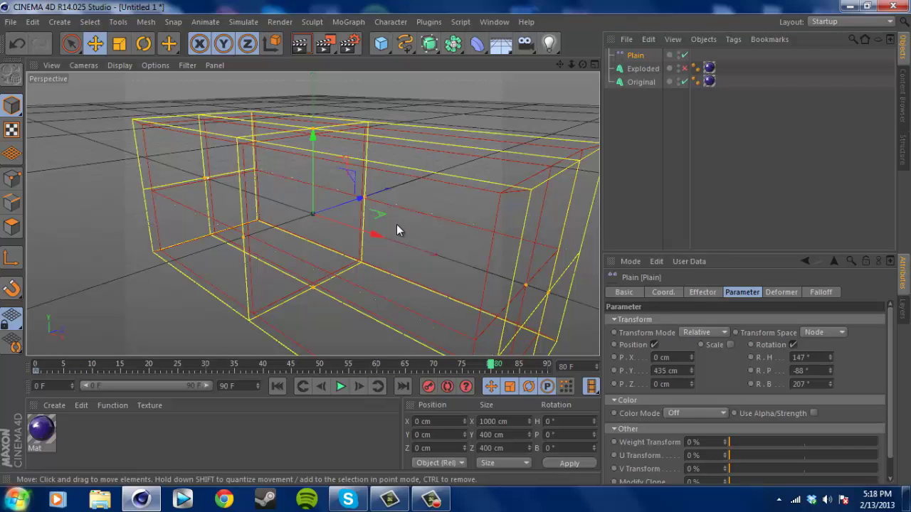
Step: Keyframe the Plain effector sliding along X and shorten its falloff box to 259.541 cm
{"action": "left_click_drag", "start_coordinate": [372, 234], "coordinate": [173, 148]}
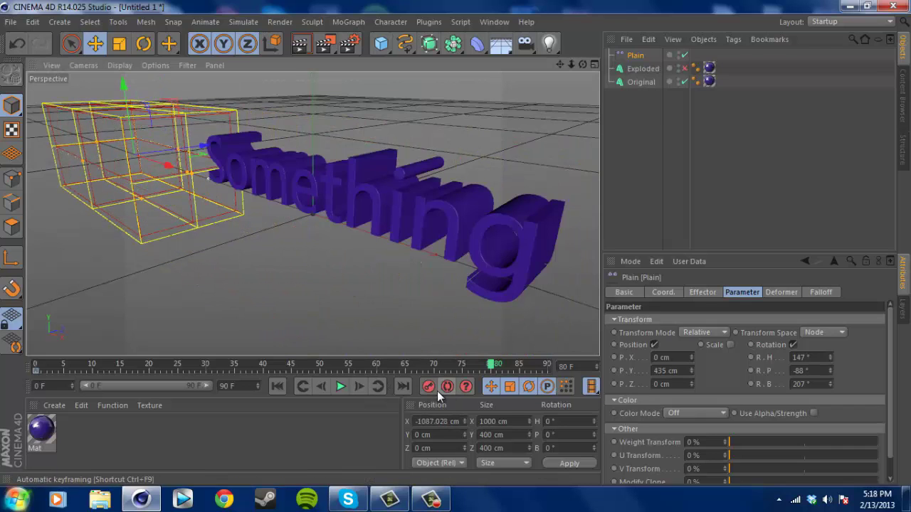
{"action": "left_click_drag", "start_coordinate": [492, 366], "coordinate": [281, 325]}
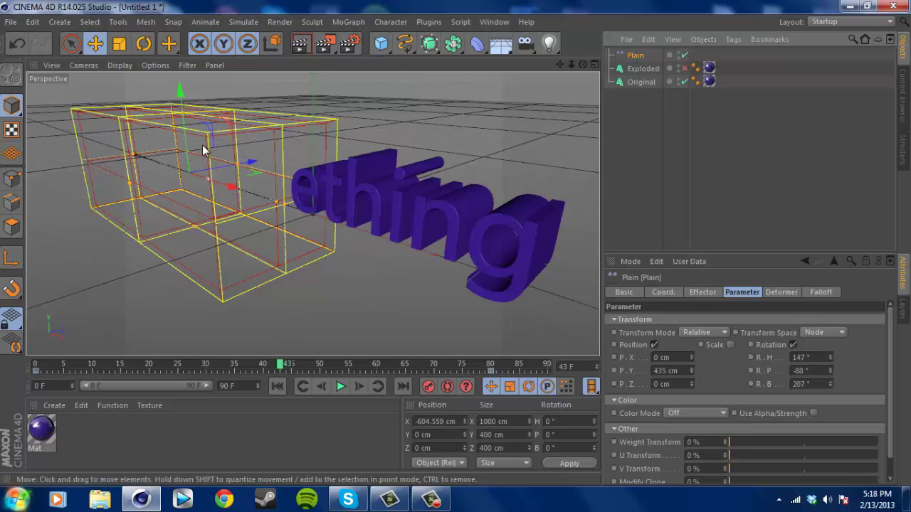
{"action": "left_click_drag", "start_coordinate": [185, 112], "coordinate": [118, 132]}
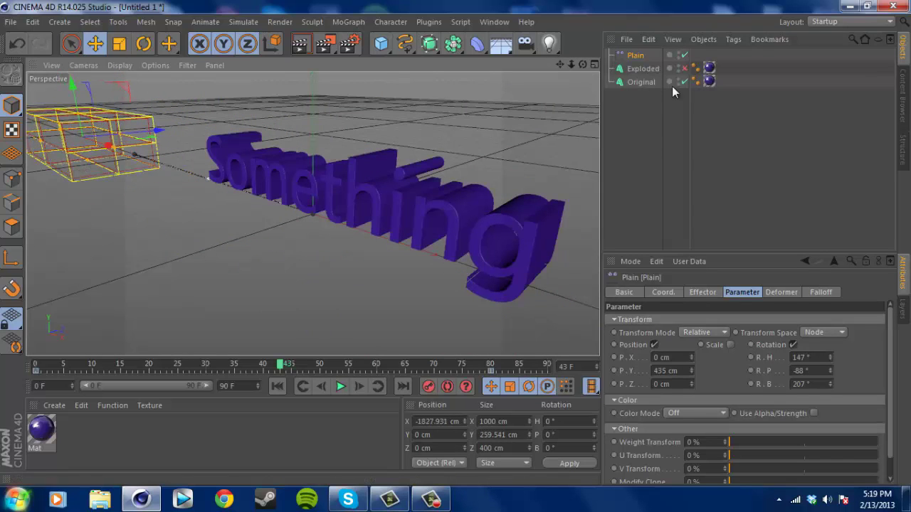
{"action": "left_click_drag", "start_coordinate": [564, 62], "coordinate": [455, 242]}
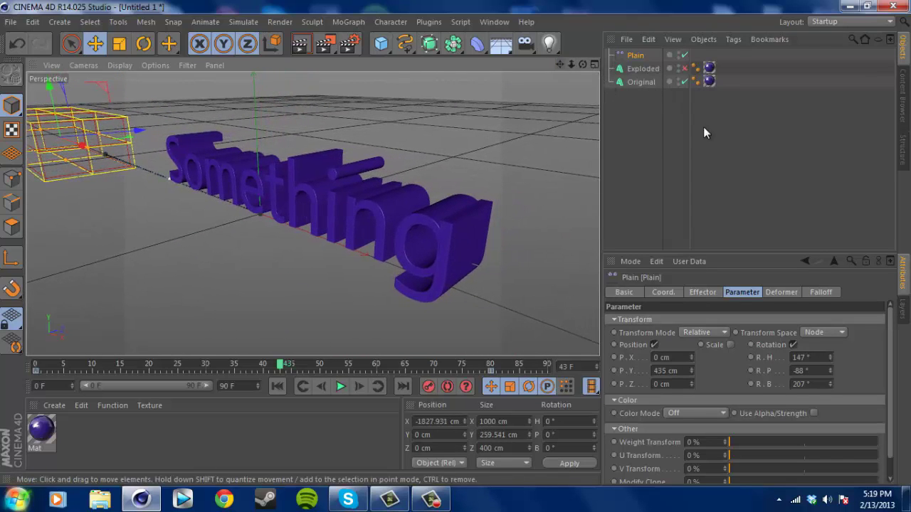
Step: Play the text-assembly animation from the first frame, then add a Camera object
{"action": "left_click", "coordinate": [668, 147]}
{"action": "left_click_drag", "start_coordinate": [279, 366], "coordinate": [35, 366]}
{"action": "left_click", "coordinate": [341, 386]}
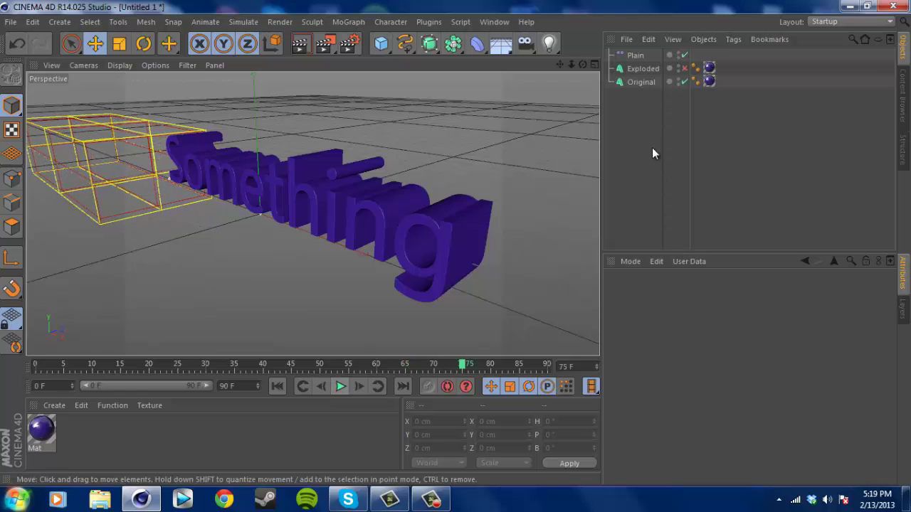
{"action": "key", "text": "F8"}
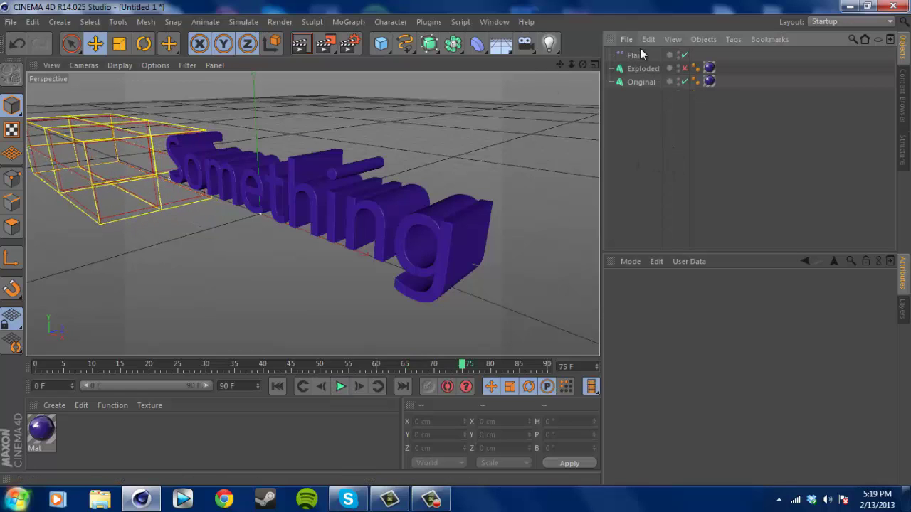
{"action": "left_click", "coordinate": [636, 57]}
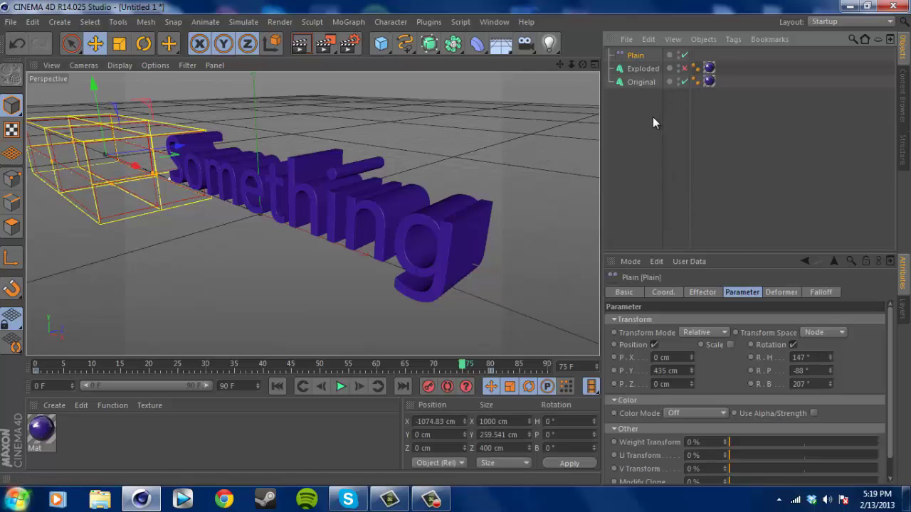
{"action": "left_click", "coordinate": [524, 43]}
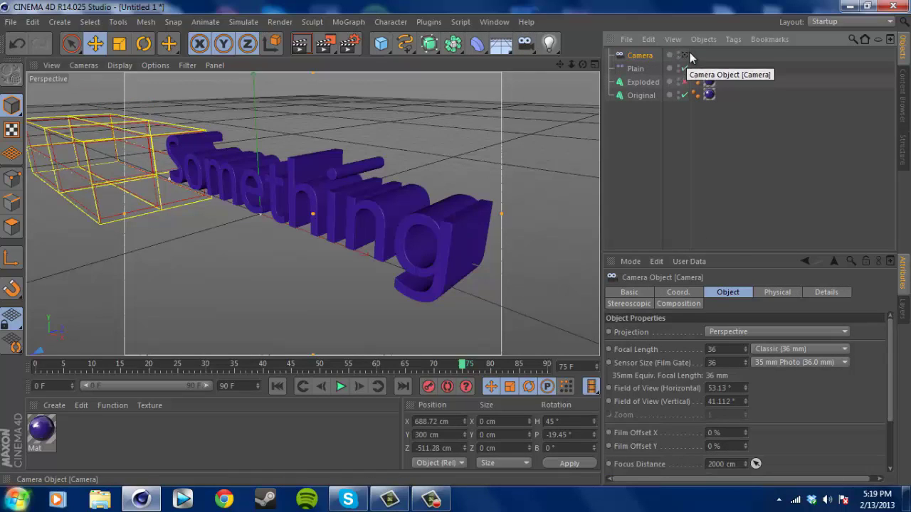
Step: Set the render output width to 1280 and height to 720 in Render Settings
{"action": "left_click", "coordinate": [348, 44]}
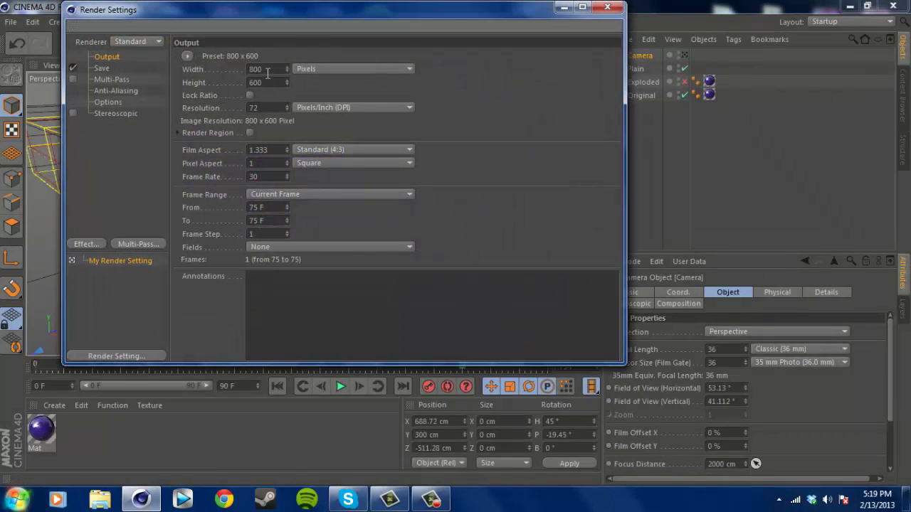
{"action": "type", "text": "128"}
{"action": "key", "text": "Tab"}
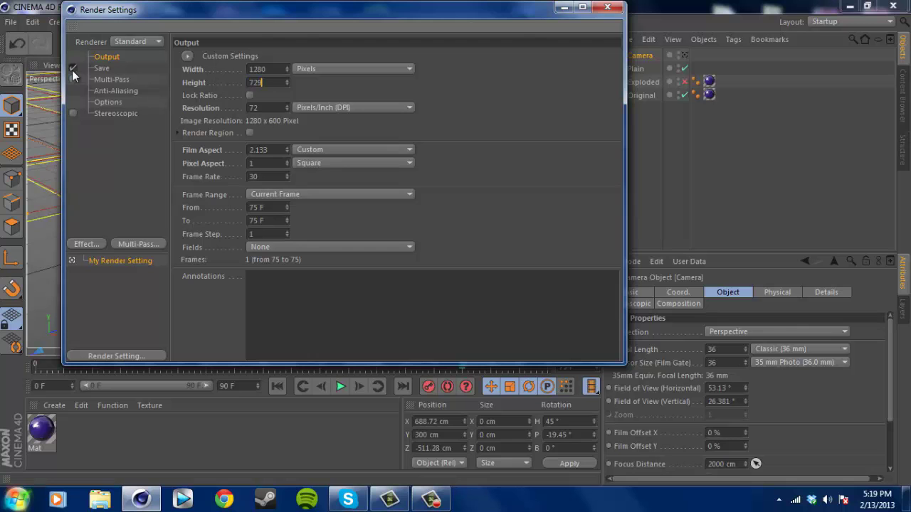
{"action": "key", "text": "Return"}
{"action": "left_click", "coordinate": [607, 7]}
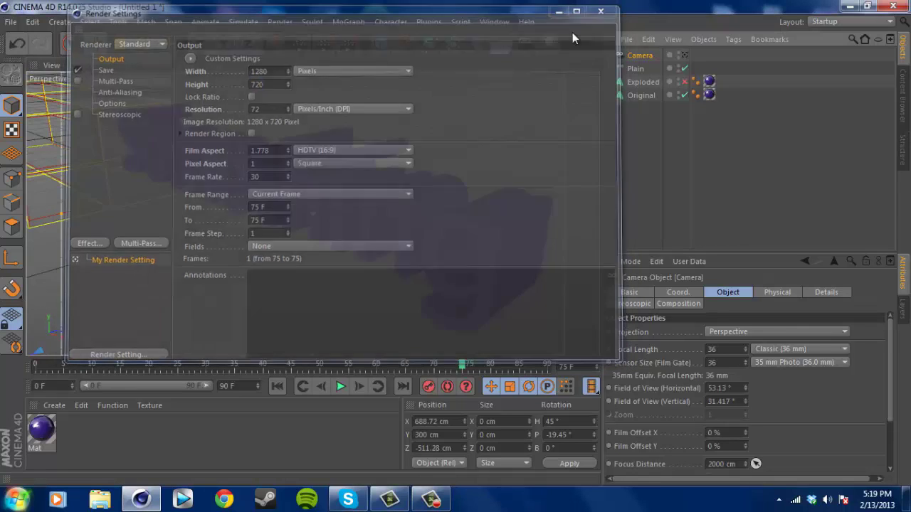
{"action": "left_click_drag", "start_coordinate": [561, 65], "coordinate": [530, 120]}
Step: Orbit the camera to an angled starting view and keyframe it at frame 0
{"action": "left_click_drag", "start_coordinate": [473, 365], "coordinate": [35, 365]}
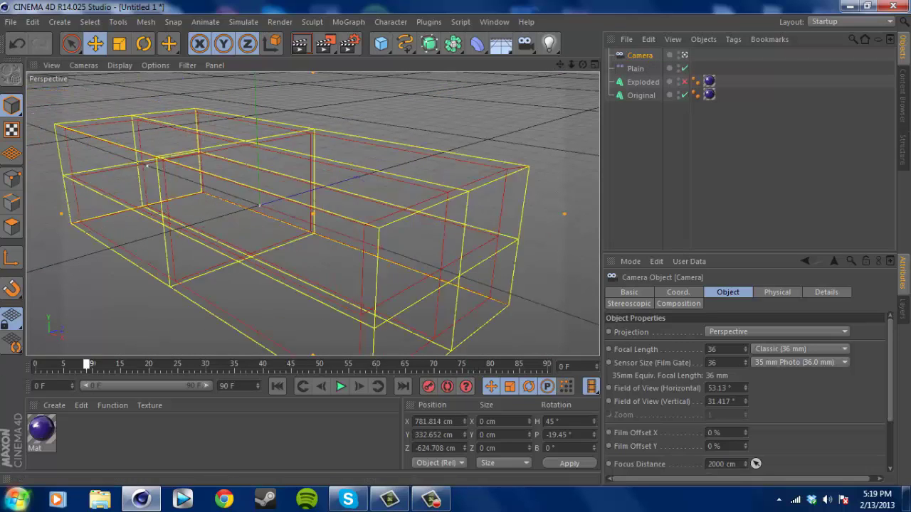
{"action": "left_click_drag", "start_coordinate": [555, 63], "coordinate": [454, 244]}
{"action": "left_click", "coordinate": [433, 389]}
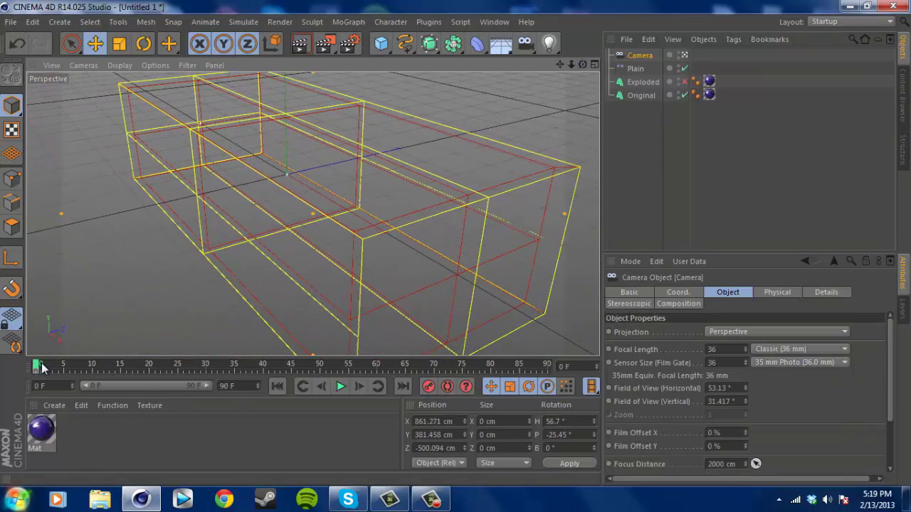
Step: At frame 85, frame the whole Something text front-on (Y 341.122, Z -971.35, pitch -17.05°)
{"action": "left_click_drag", "start_coordinate": [42, 366], "coordinate": [500, 373]}
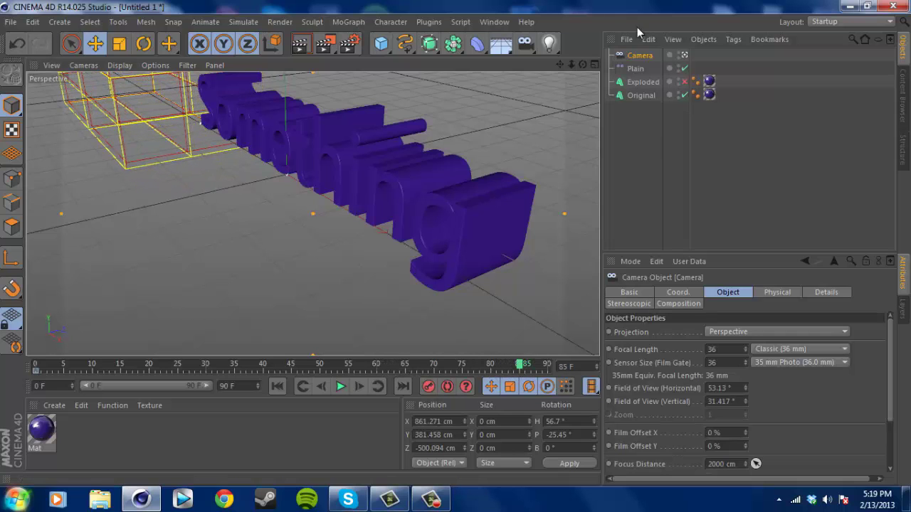
{"action": "left_click_drag", "start_coordinate": [580, 65], "coordinate": [455, 244]}
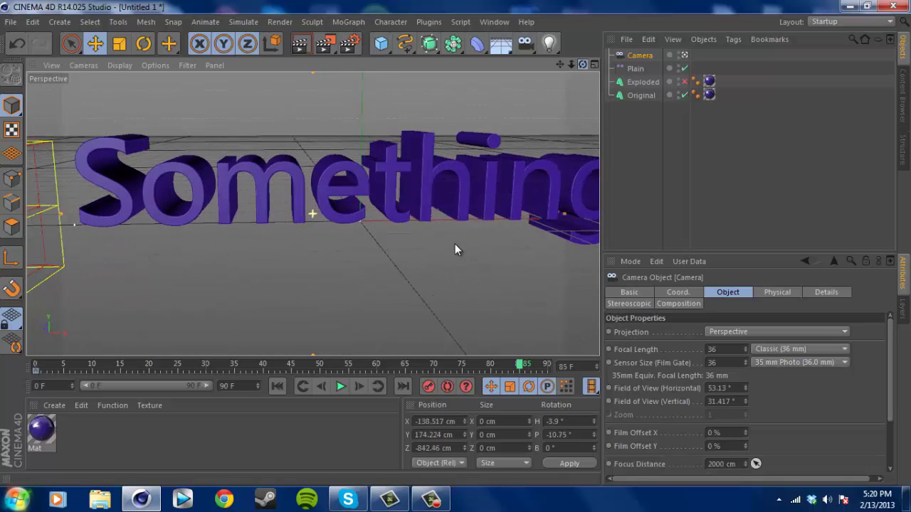
{"action": "left_click_drag", "start_coordinate": [563, 62], "coordinate": [459, 245]}
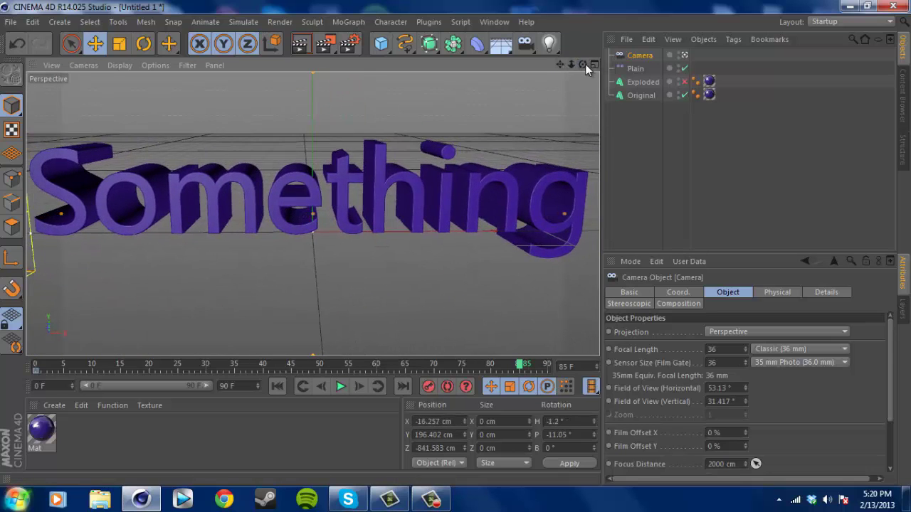
{"action": "left_click_drag", "start_coordinate": [582, 64], "coordinate": [455, 248]}
{"action": "left_click_drag", "start_coordinate": [528, 92], "coordinate": [561, 65]}
{"action": "left_click_drag", "start_coordinate": [455, 244], "coordinate": [455, 243], "text": "alt"}
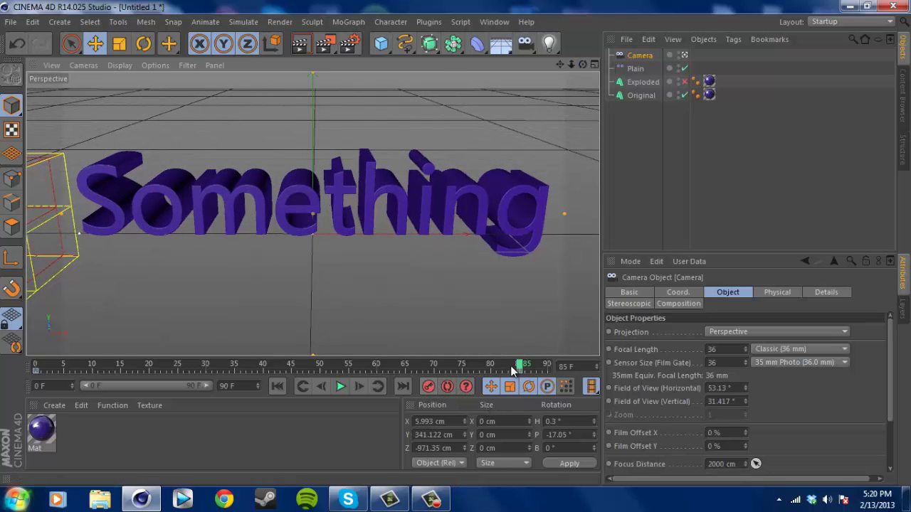
{"action": "left_click_drag", "start_coordinate": [520, 360], "coordinate": [521, 318]}
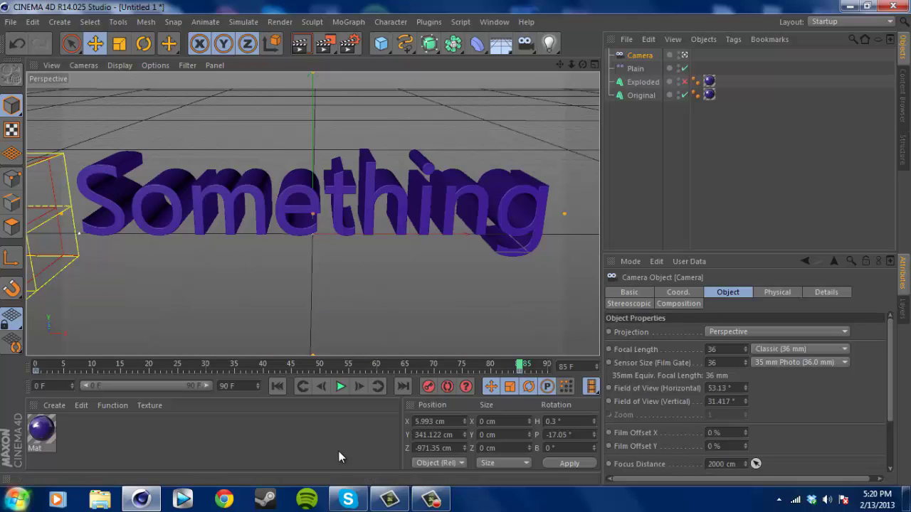
Step: Extend the animation to 150 frames and re-enable the Exploded MoText object
{"action": "type", "text": "150"}
{"action": "left_click", "coordinate": [684, 212]}
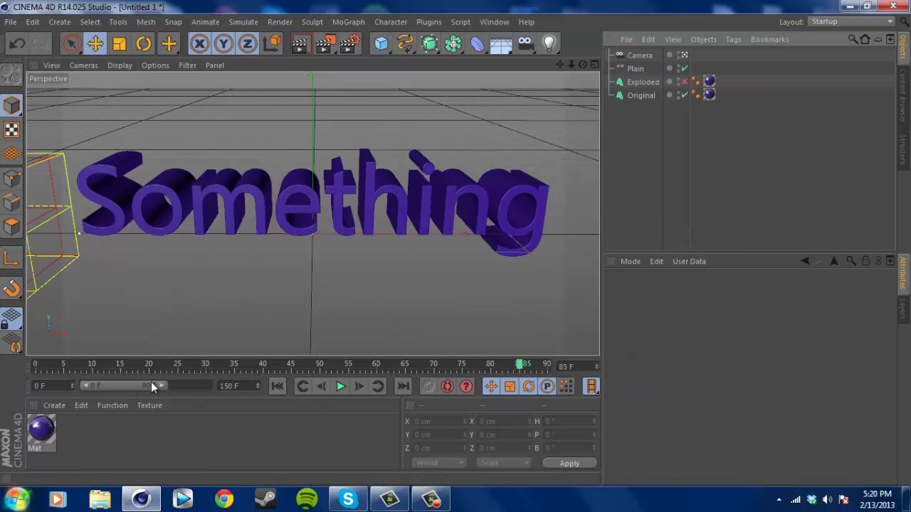
{"action": "left_click_drag", "start_coordinate": [151, 385], "coordinate": [207, 385]}
{"action": "left_click_drag", "start_coordinate": [323, 365], "coordinate": [242, 366]}
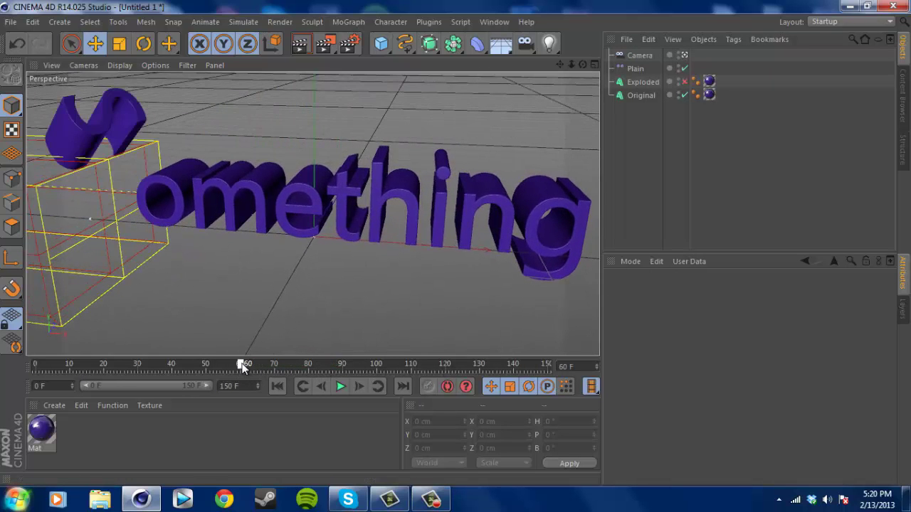
{"action": "left_click", "coordinate": [649, 83]}
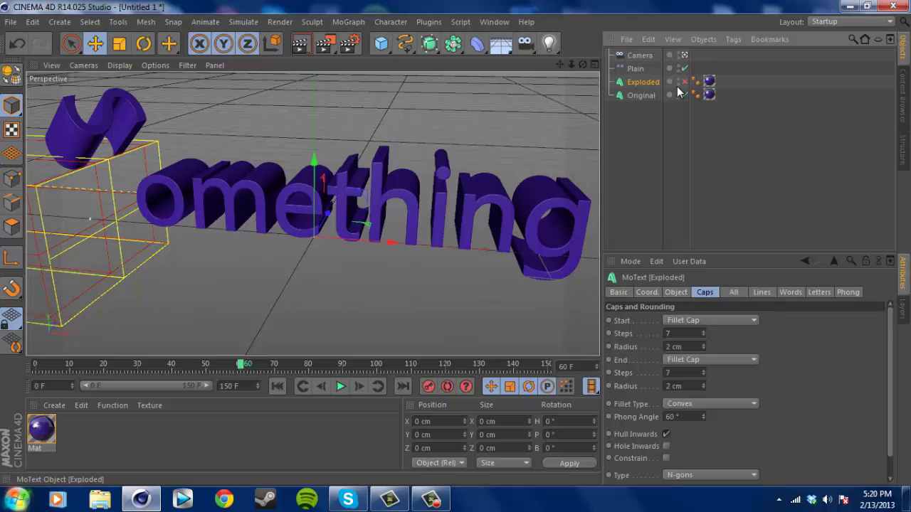
{"action": "left_click", "coordinate": [682, 83]}
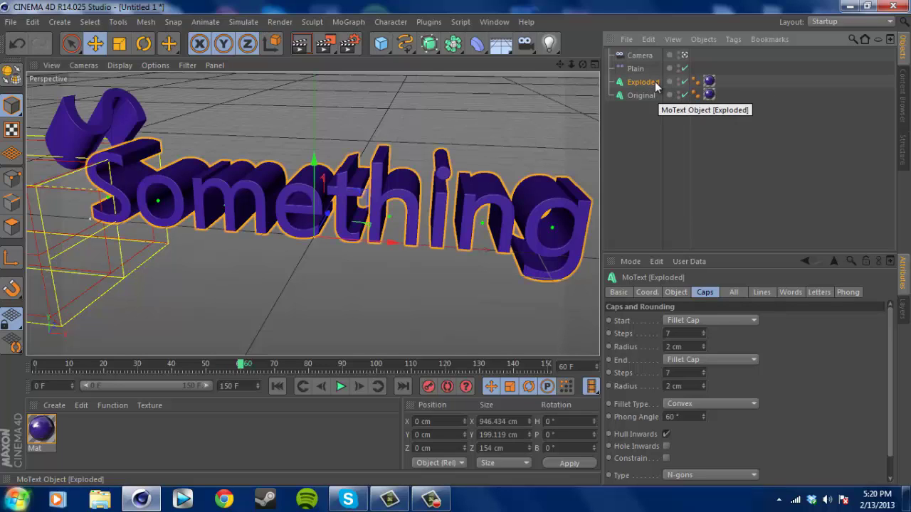
Step: Launch Thrausi from Plugins > Thrausi 1.22 R12, with 15 pieces set
{"action": "left_click", "coordinate": [428, 23]}
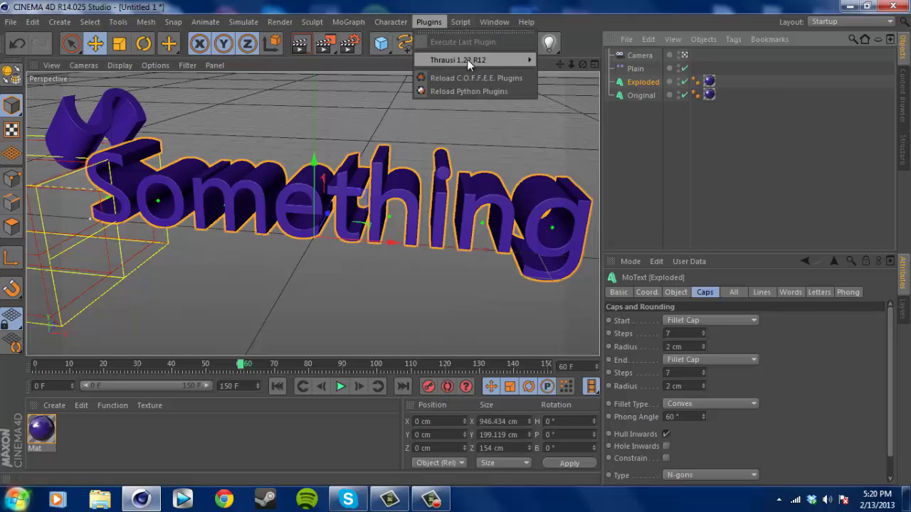
{"action": "mouse_move", "coordinate": [466, 59]}
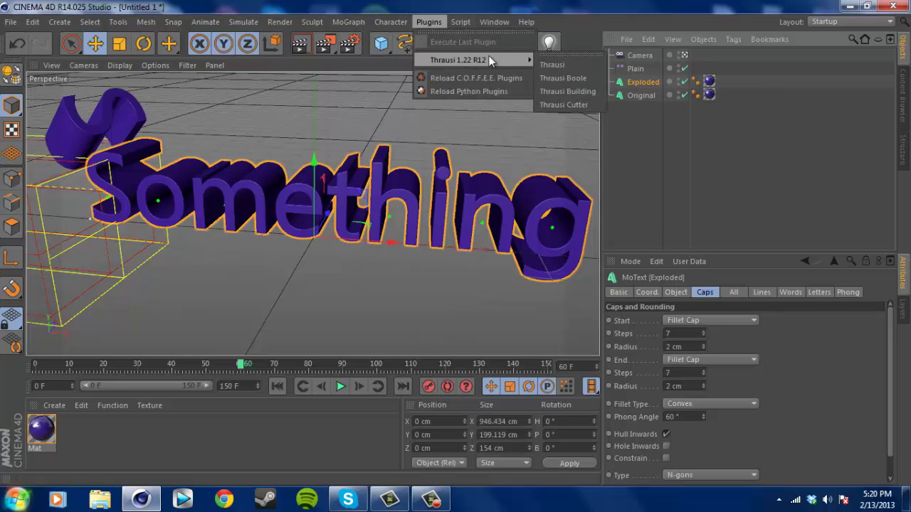
{"action": "left_click", "coordinate": [572, 64]}
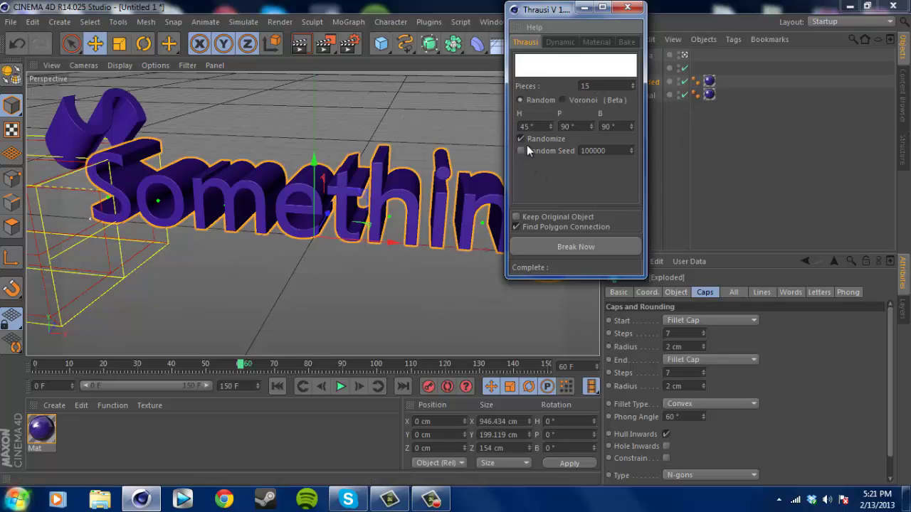
Step: Run Break Now to fracture the Exploded text into Thrausi_15 pieces, then close Thrausi
{"action": "left_click", "coordinate": [573, 247]}
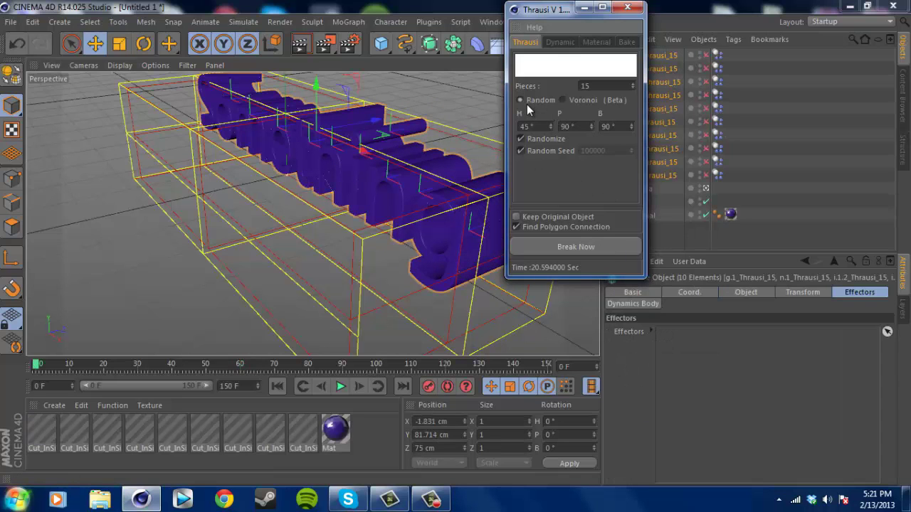
{"action": "left_click", "coordinate": [629, 8]}
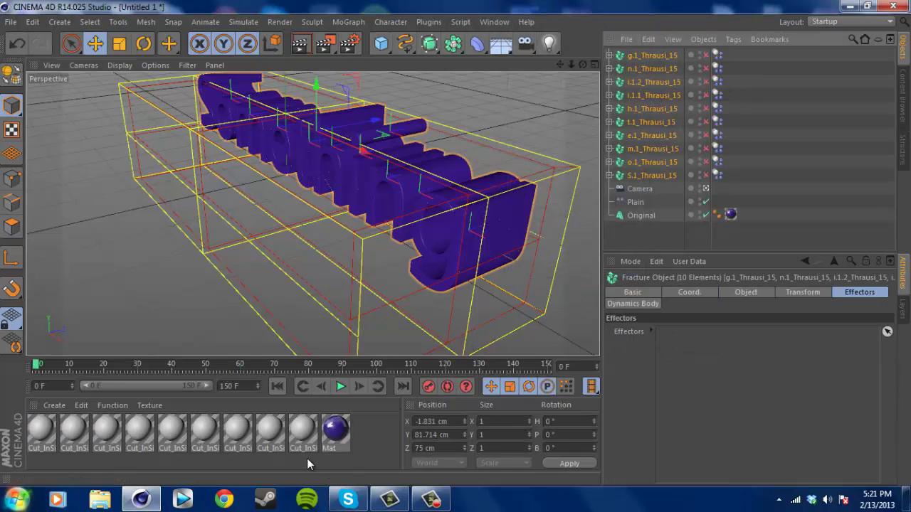
Step: Delete the nine Cut_InSide materials and select the remaining Mat material
{"action": "left_click_drag", "start_coordinate": [310, 459], "coordinate": [28, 435]}
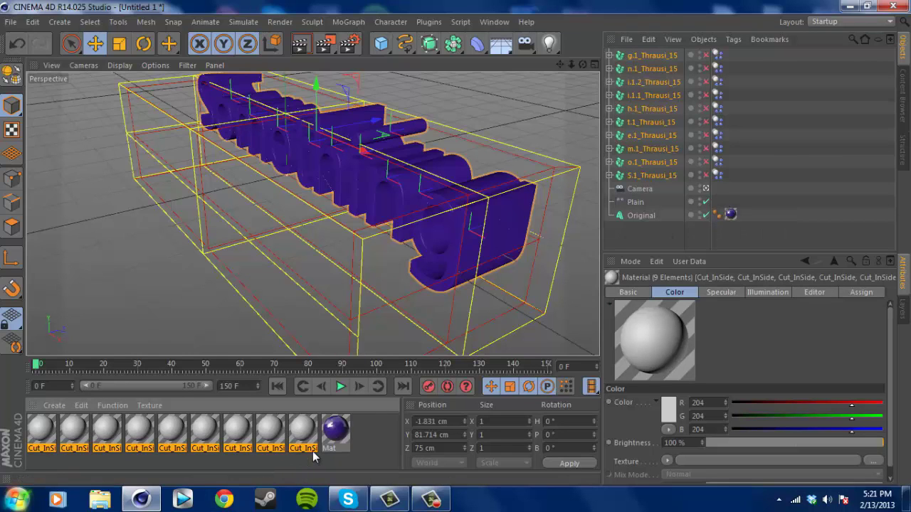
{"action": "key", "text": "Delete"}
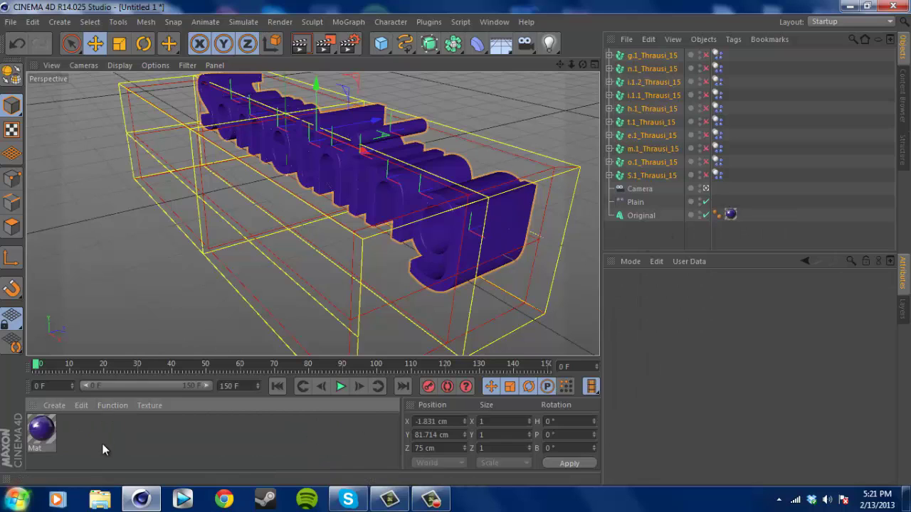
{"action": "left_click", "coordinate": [42, 429]}
{"action": "left_click", "coordinate": [64, 437]}
{"action": "left_click", "coordinate": [44, 435]}
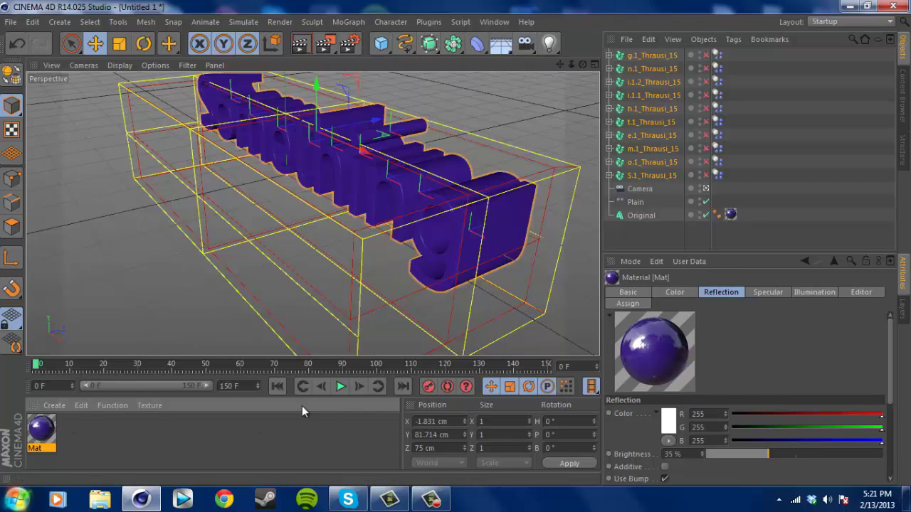
Step: Play the fracture animation from frame 42, then return to frame 0
{"action": "left_click_drag", "start_coordinate": [39, 368], "coordinate": [179, 376]}
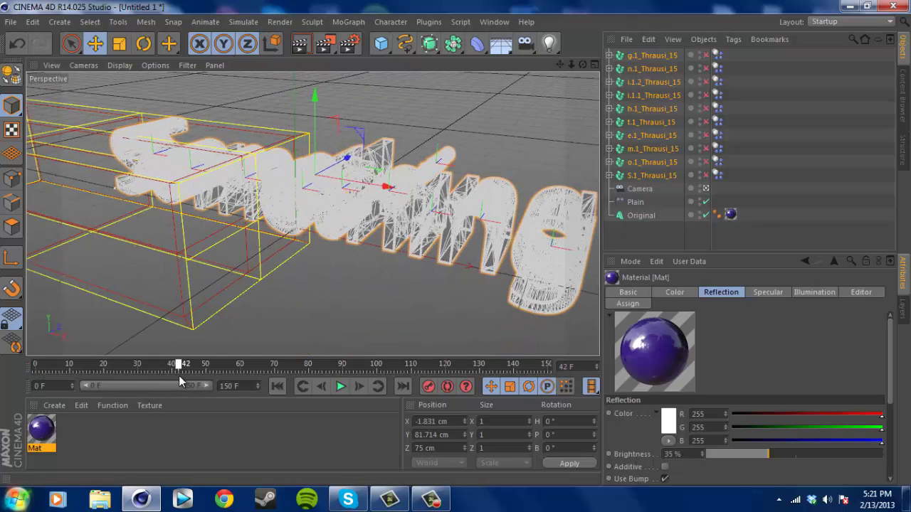
{"action": "left_click", "coordinate": [340, 387]}
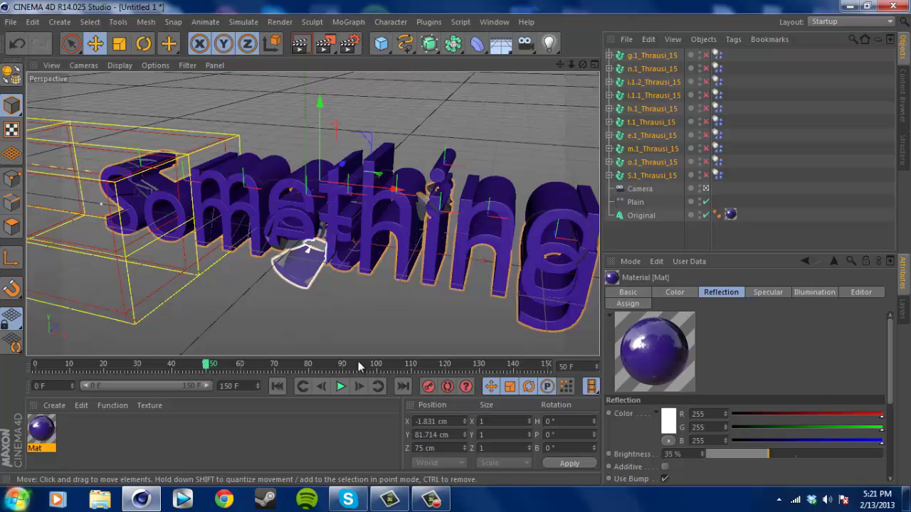
{"action": "left_click_drag", "start_coordinate": [208, 365], "coordinate": [10, 365]}
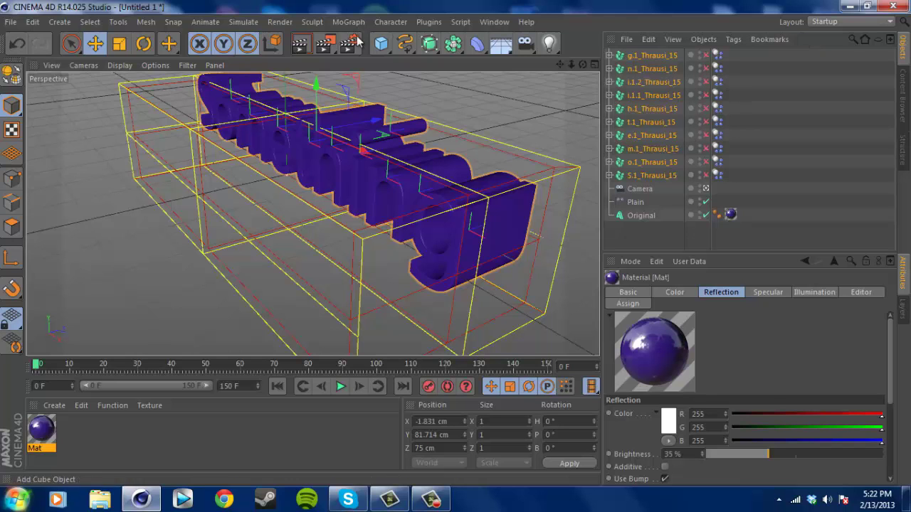
Step: Create a Null and parent all ten Thrausi fracture objects under it
{"action": "left_click", "coordinate": [60, 22]}
{"action": "mouse_move", "coordinate": [67, 42]}
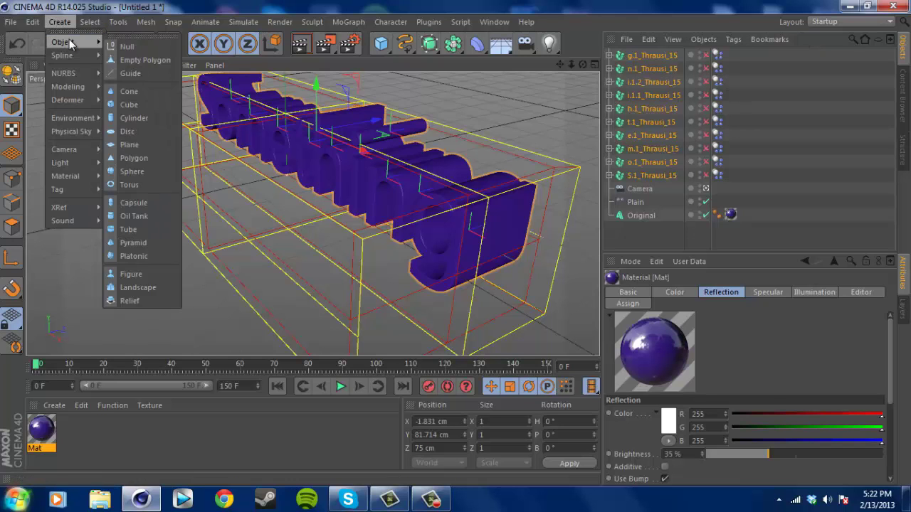
{"action": "left_click", "coordinate": [148, 47]}
{"action": "left_click_drag", "start_coordinate": [730, 188], "coordinate": [889, 70]}
{"action": "left_click_drag", "start_coordinate": [647, 75], "coordinate": [621, 60]}
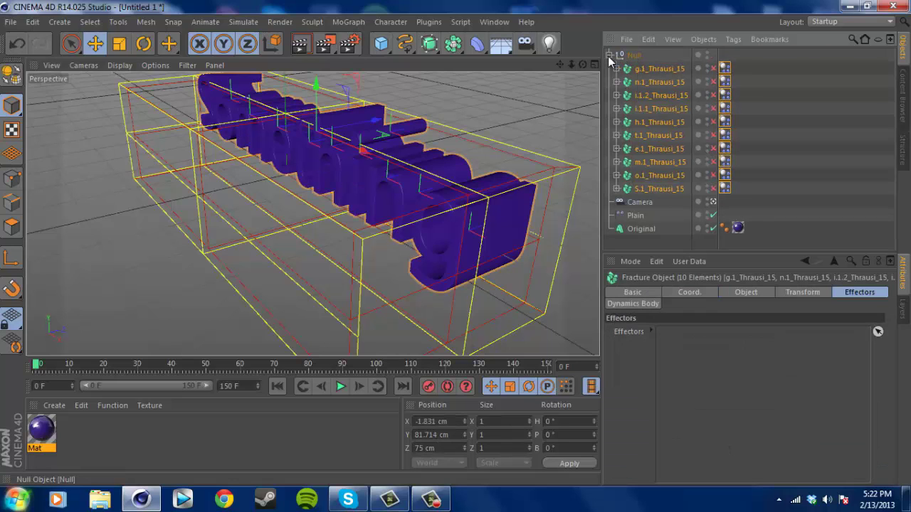
Step: Rename the null to 'Exploded' and preview the explosion further along the timeline
{"action": "left_click", "coordinate": [609, 55]}
{"action": "double_click", "coordinate": [636, 56]}
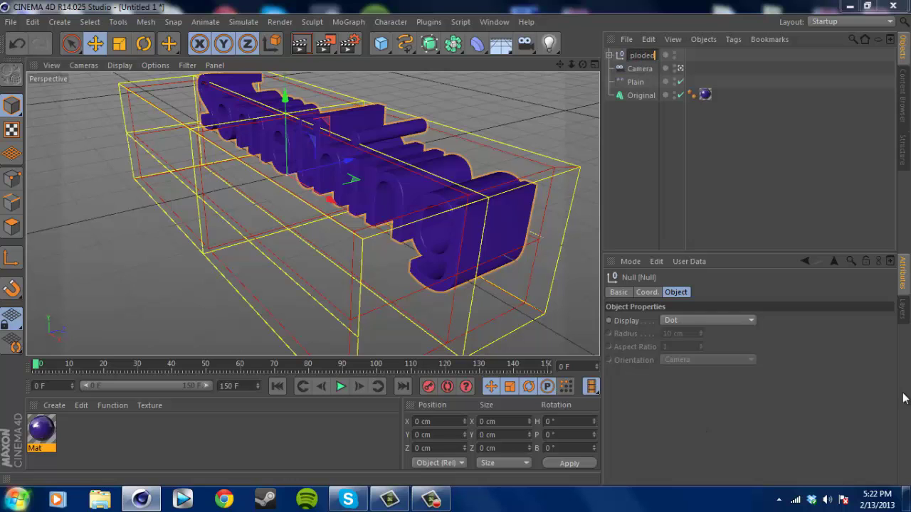
{"action": "type", "text": "Exploded"}
{"action": "key", "text": "Return"}
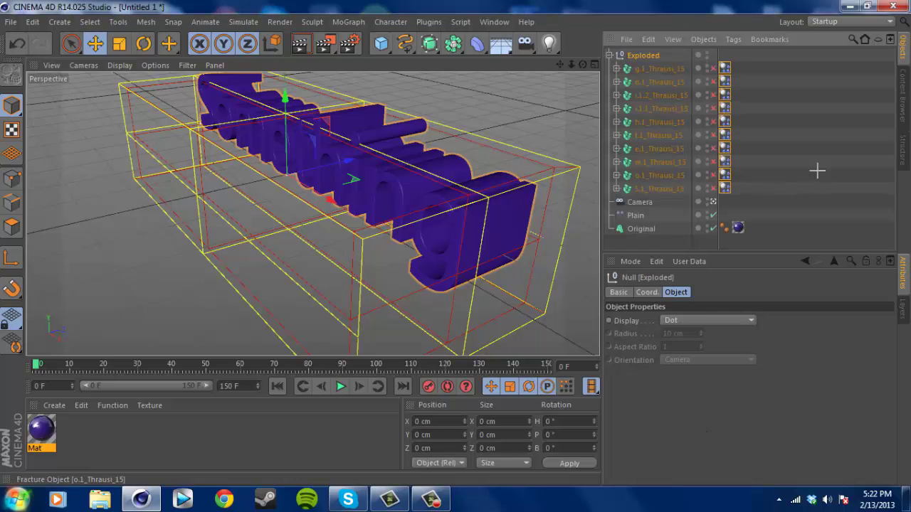
{"action": "left_click", "coordinate": [817, 171]}
{"action": "left_click_drag", "start_coordinate": [38, 367], "coordinate": [242, 366]}
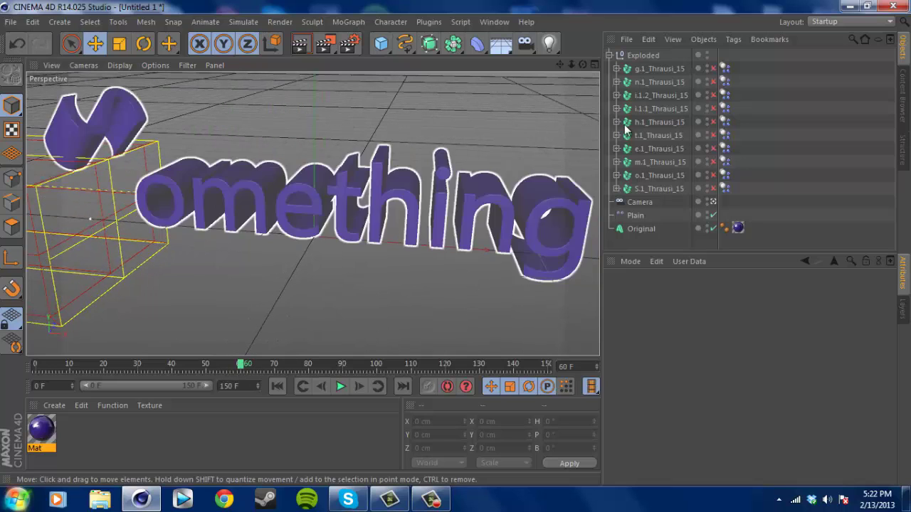
Step: Set the Exploded null's scale to 0 and keyframe its position, scale and rotation
{"action": "left_click", "coordinate": [642, 55]}
{"action": "left_click_drag", "start_coordinate": [610, 63], "coordinate": [797, 203]}
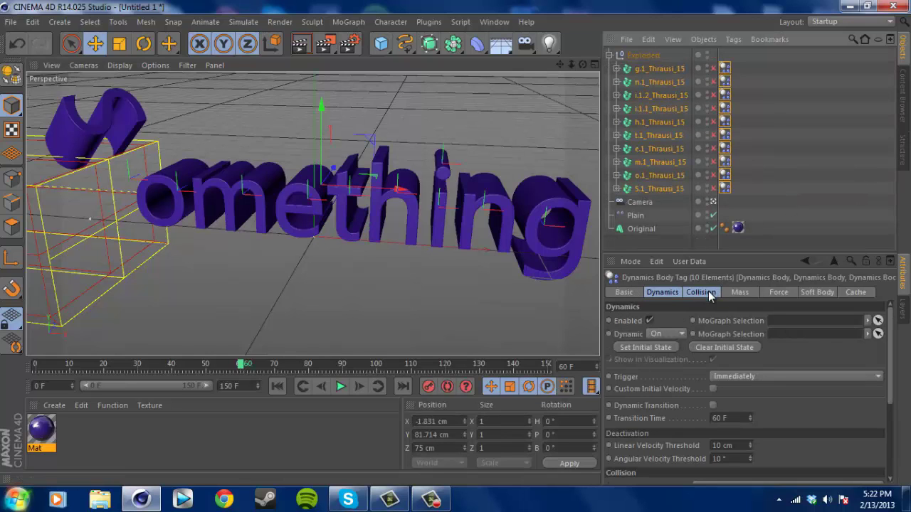
{"action": "left_click", "coordinate": [642, 56]}
{"action": "left_click", "coordinate": [646, 292]}
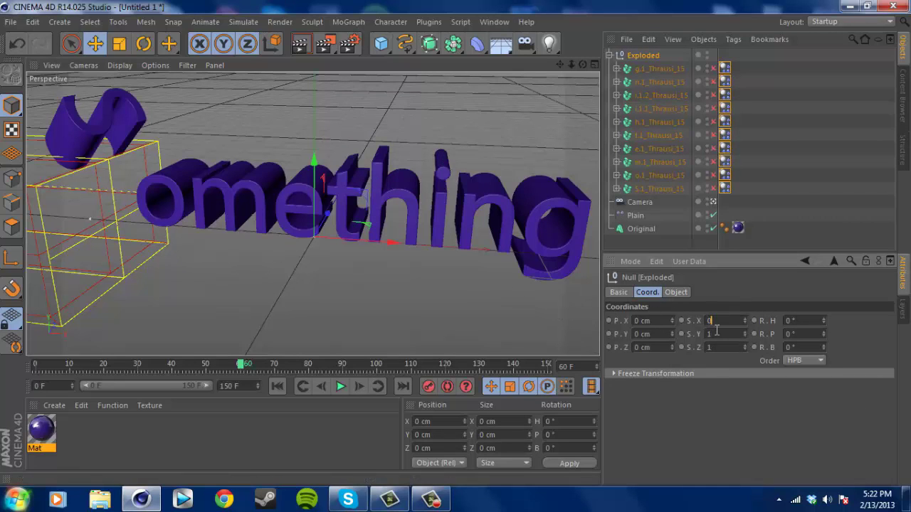
{"action": "key", "text": "Tab"}
{"action": "type", "text": "0"}
{"action": "key", "text": "Return"}
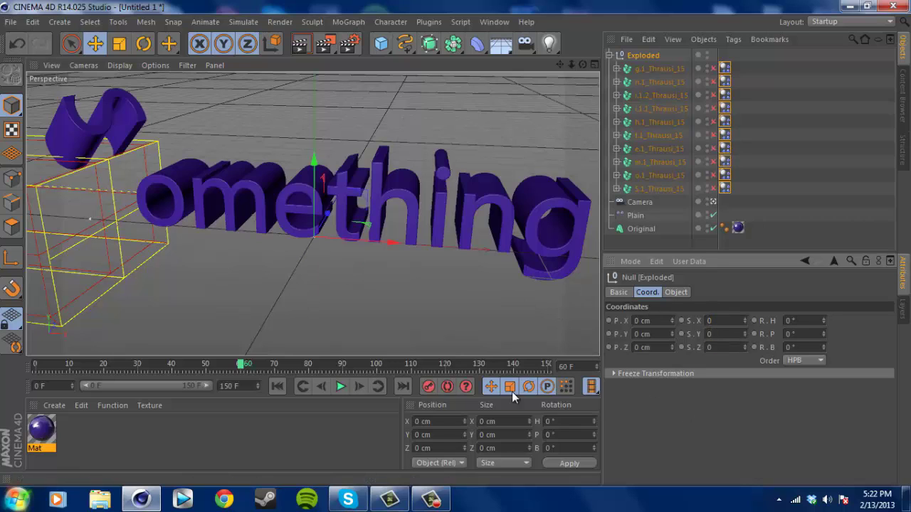
{"action": "left_click", "coordinate": [429, 386]}
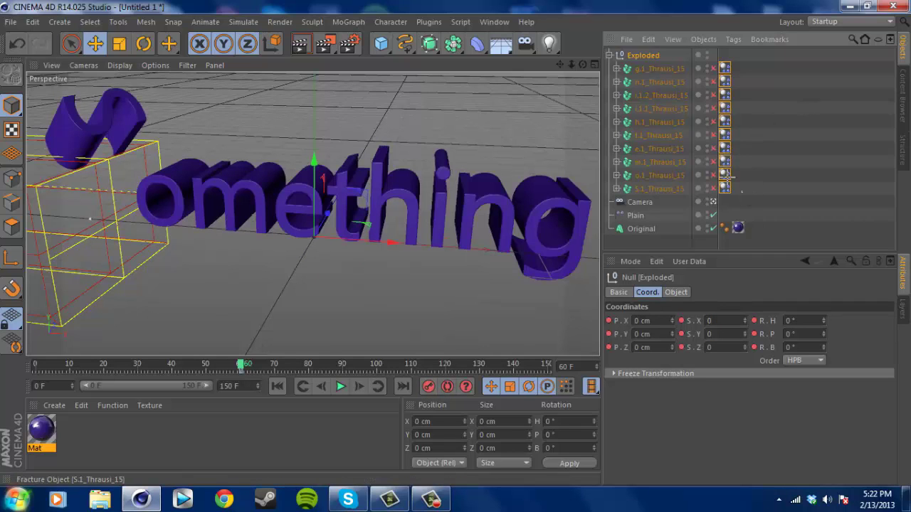
Step: Keyframe the ten Dynamics Body tags off at frame 60 and on at frame 61
{"action": "left_click_drag", "start_coordinate": [737, 63], "coordinate": [736, 62]}
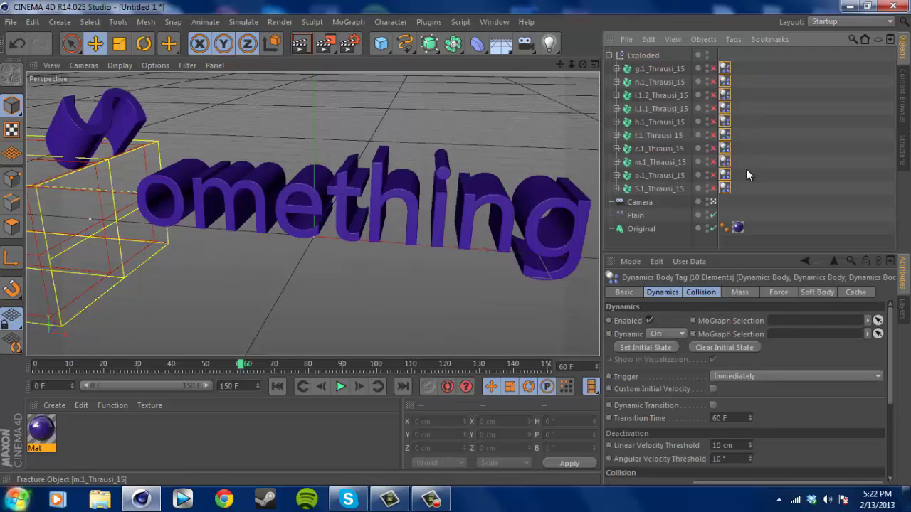
{"action": "left_click", "coordinate": [647, 320]}
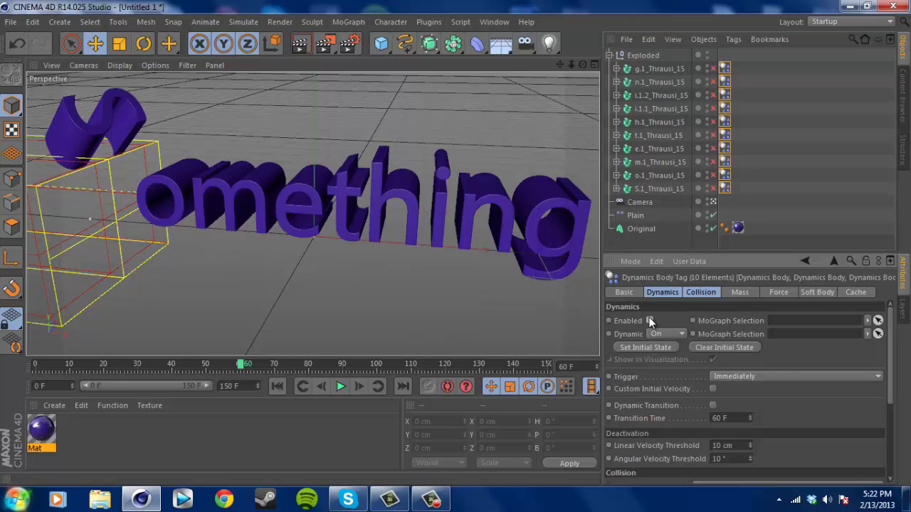
{"action": "left_click", "coordinate": [609, 320]}
{"action": "left_click_drag", "start_coordinate": [241, 367], "coordinate": [245, 367]}
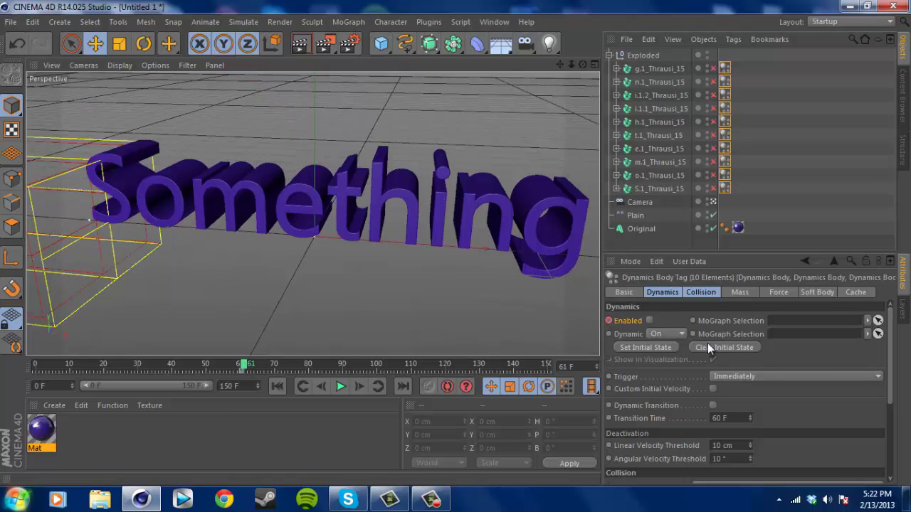
{"action": "left_click", "coordinate": [650, 320]}
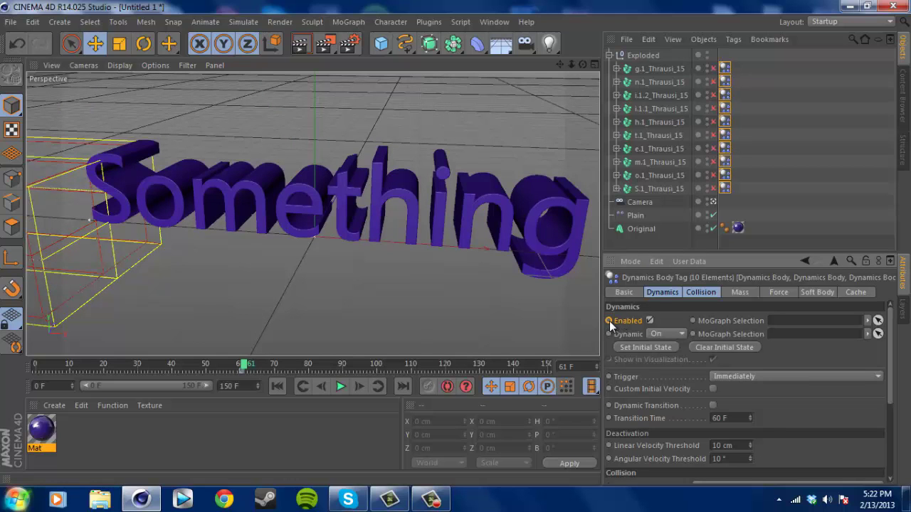
{"action": "left_click", "coordinate": [609, 321]}
Step: Keyframe the Exploded null at full 1/1/1 scale on frame 61
{"action": "mouse_move", "coordinate": [243, 366]}
{"action": "left_mouse_down"}
{"action": "mouse_move", "coordinate": [158, 366]}
{"action": "mouse_move", "coordinate": [242, 376]}
{"action": "left_mouse_up"}
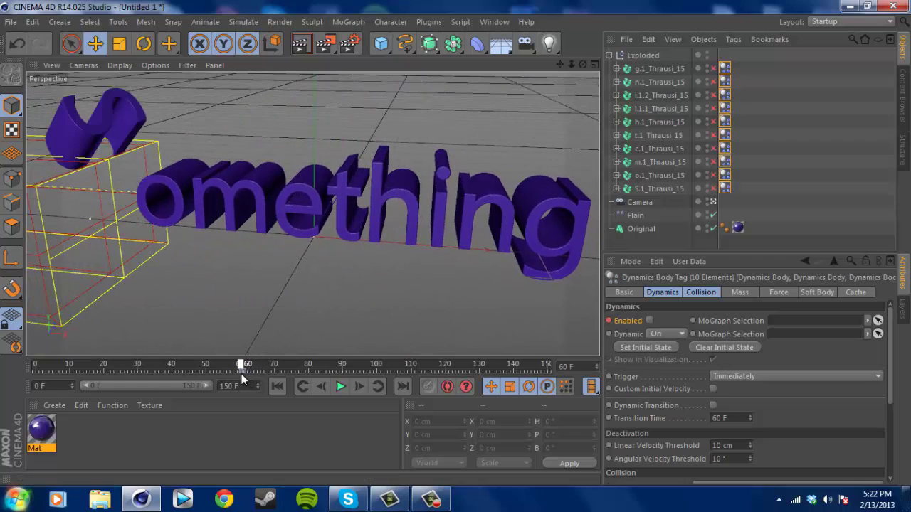
{"action": "left_click", "coordinate": [355, 386]}
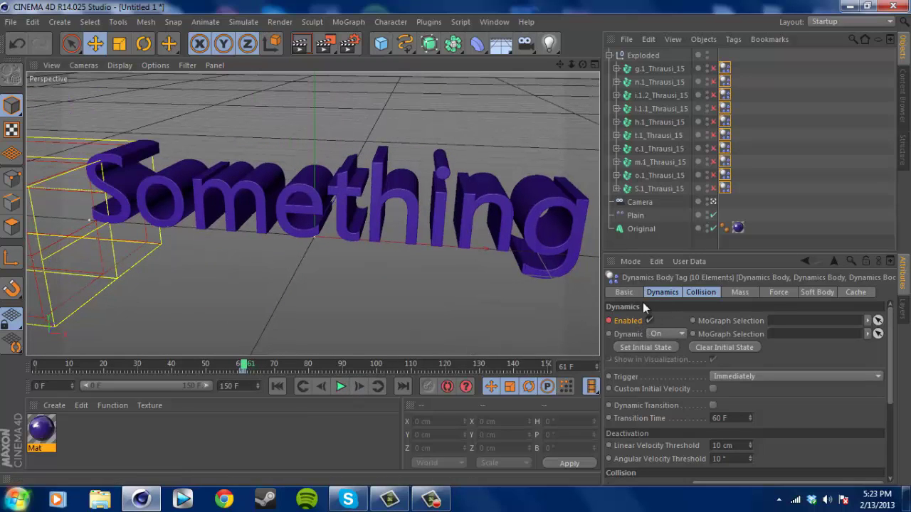
{"action": "left_click_drag", "start_coordinate": [733, 190], "coordinate": [616, 65]}
{"action": "left_click", "coordinate": [639, 55]}
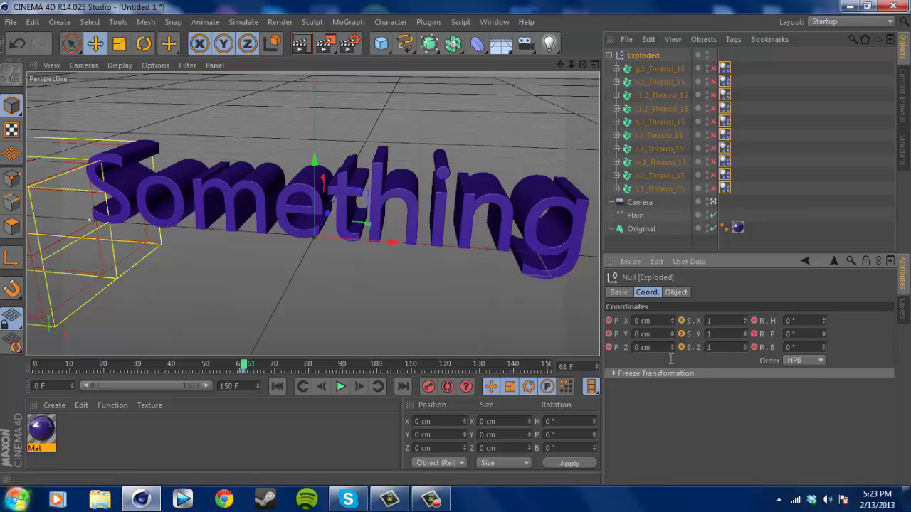
{"action": "left_click", "coordinate": [429, 386]}
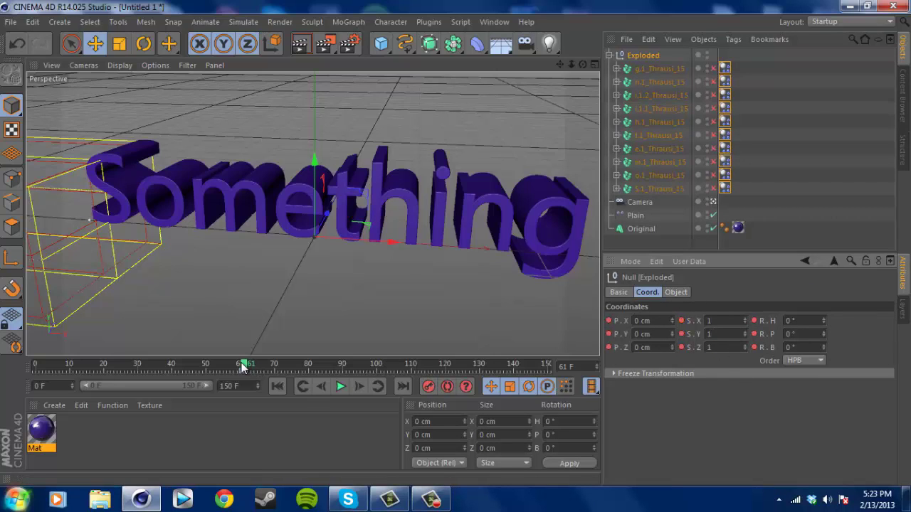
Step: Set the Original MoText scale to 0/0/0 and keyframe it at frame 61
{"action": "left_click", "coordinate": [638, 228]}
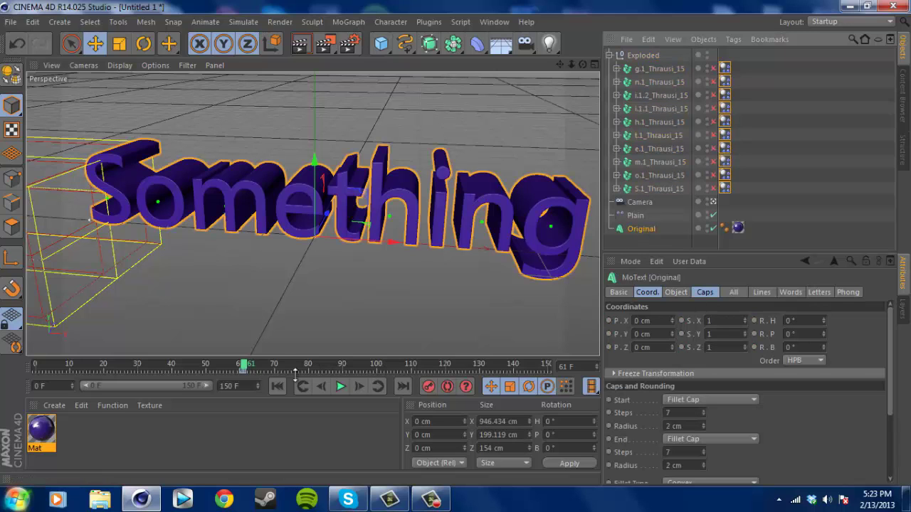
{"action": "double_click", "coordinate": [725, 321]}
{"action": "type", "text": "0"}
{"action": "key", "text": "Tab"}
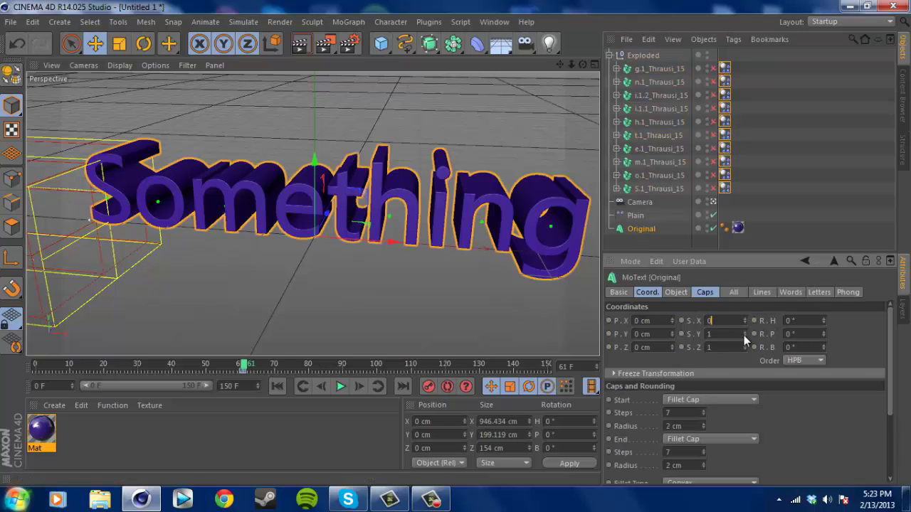
{"action": "type", "text": "0"}
{"action": "key", "text": "Tab"}
{"action": "type", "text": "0"}
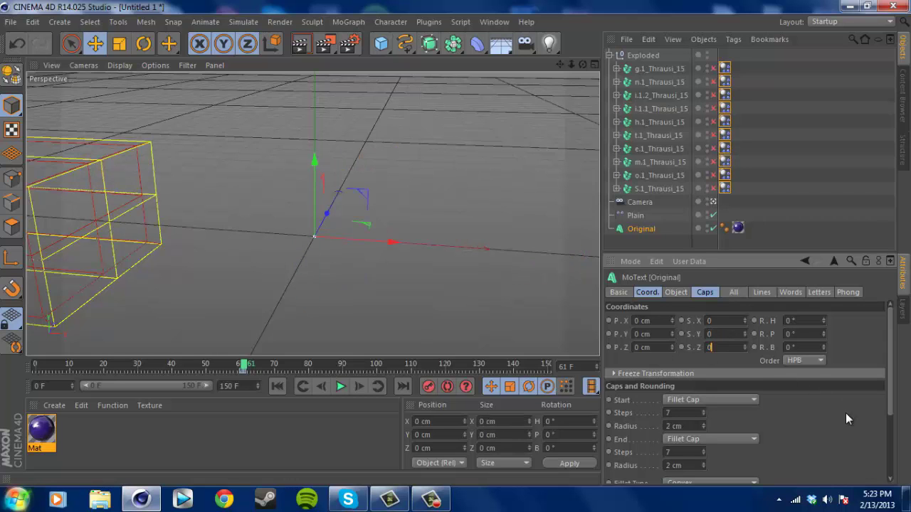
{"action": "key", "text": "Return"}
{"action": "left_click", "coordinate": [428, 386]}
Step: Keyframe the Original text back at full scale on frame 60
{"action": "mouse_move", "coordinate": [245, 367]}
{"action": "left_mouse_down"}
{"action": "mouse_move", "coordinate": [121, 366]}
{"action": "mouse_move", "coordinate": [229, 368]}
{"action": "left_mouse_up"}
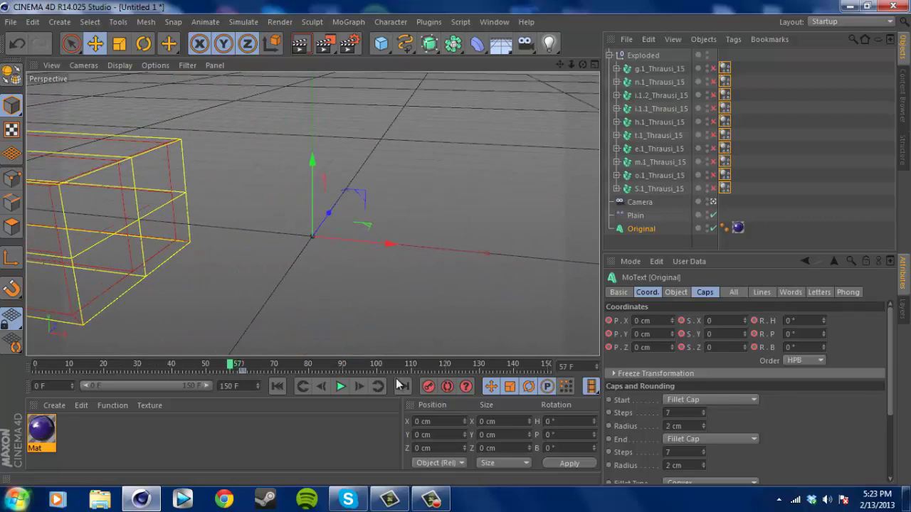
{"action": "left_click", "coordinate": [341, 386]}
{"action": "left_click", "coordinate": [340, 387]}
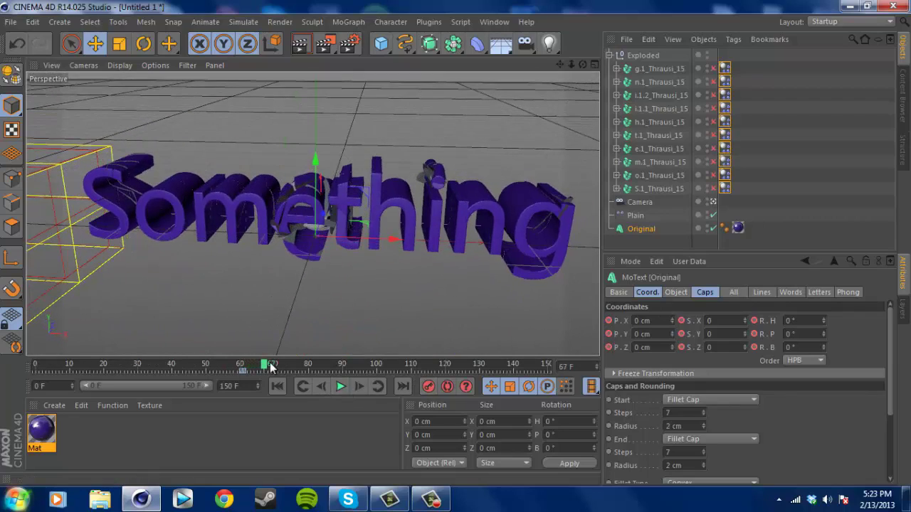
{"action": "left_click", "coordinate": [171, 367]}
{"action": "left_click_drag", "start_coordinate": [88, 364], "coordinate": [238, 364]}
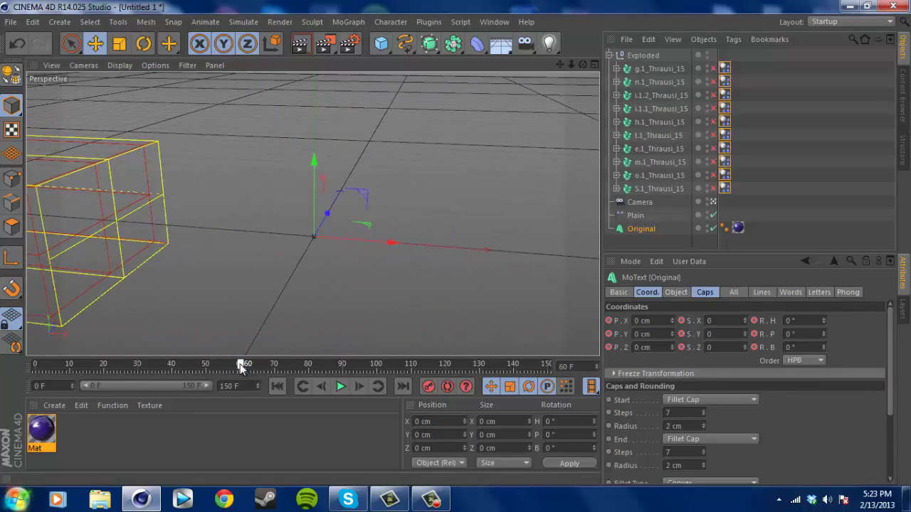
{"action": "left_click", "coordinate": [718, 320]}
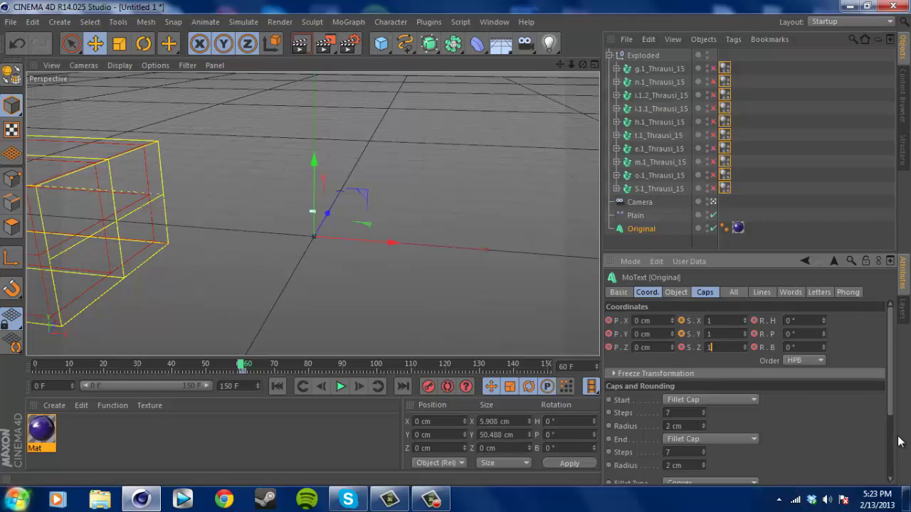
{"action": "left_click", "coordinate": [429, 385]}
Step: Play back from frame 0 to watch Something shatter around frame 61
{"action": "left_click_drag", "start_coordinate": [211, 366], "coordinate": [2, 368]}
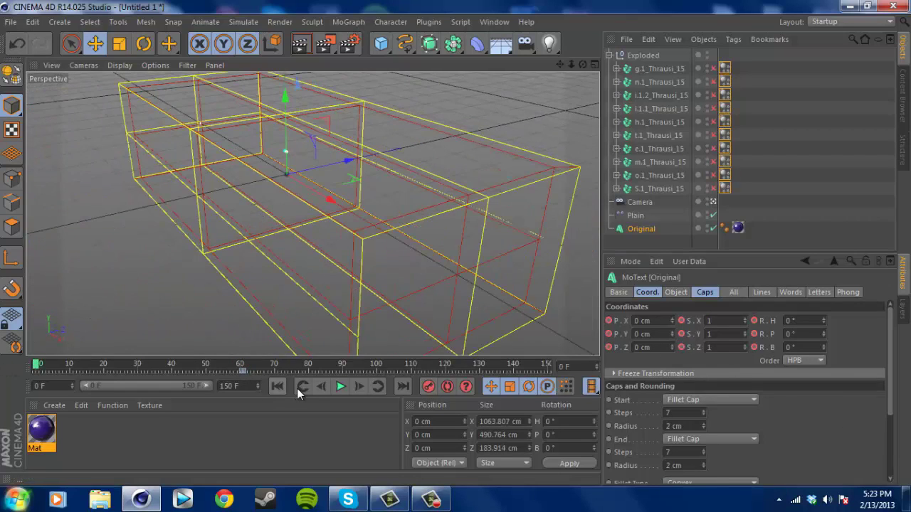
{"action": "left_click", "coordinate": [340, 386]}
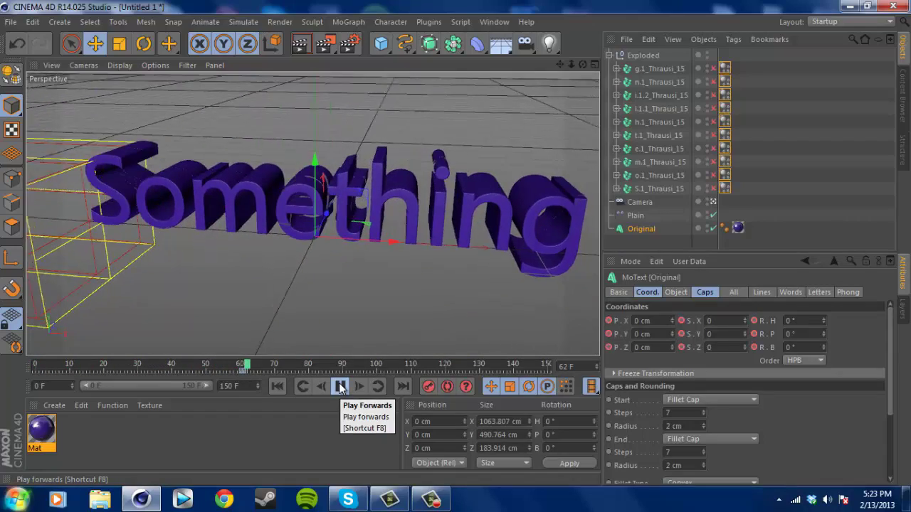
{"action": "left_click", "coordinate": [340, 386]}
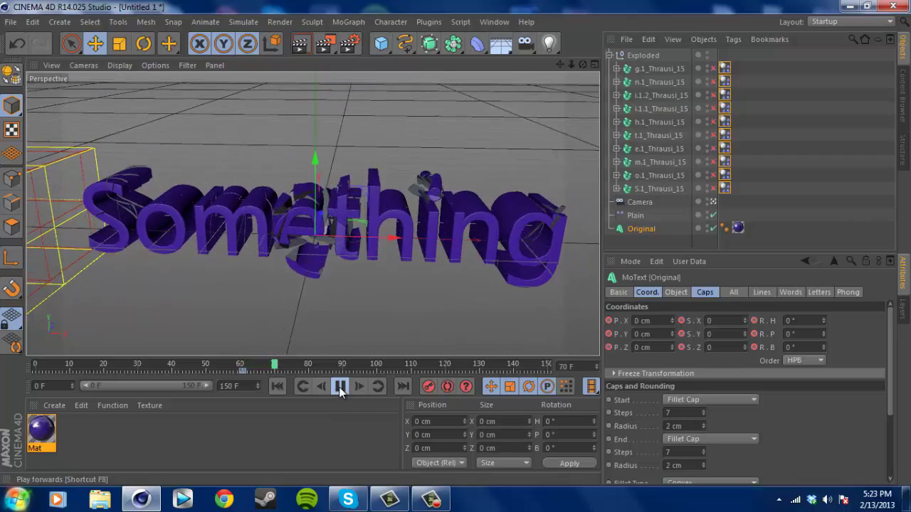
{"action": "left_click", "coordinate": [340, 385]}
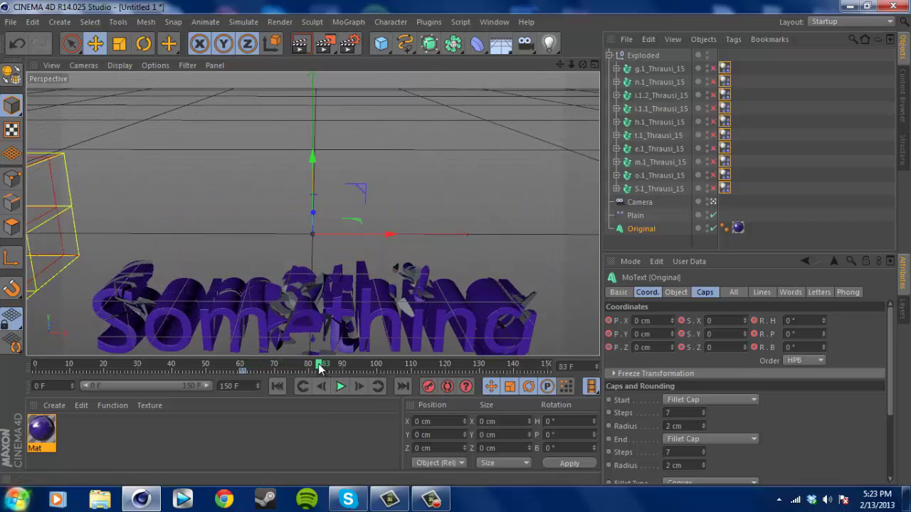
{"action": "left_click_drag", "start_coordinate": [318, 367], "coordinate": [240, 372]}
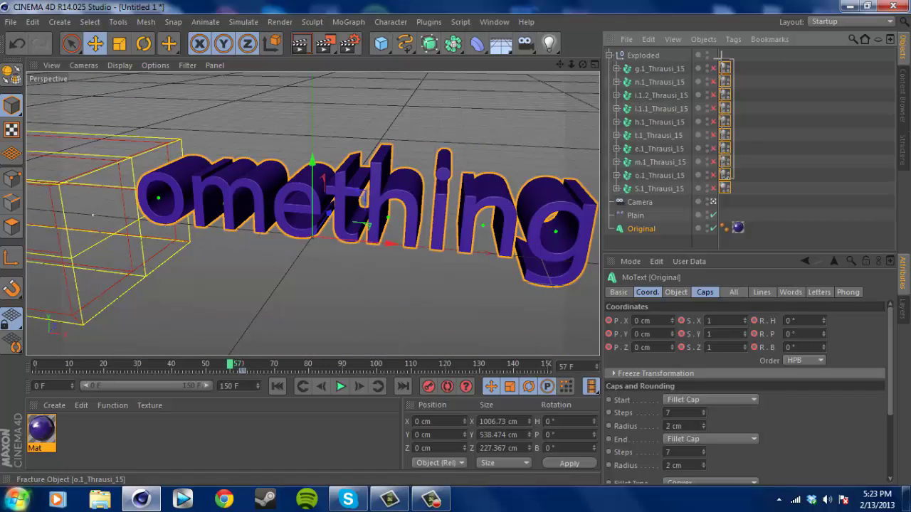
Step: Set the collision Bounce of all ten fragment Dynamics Body tags to 125%
{"action": "left_click_drag", "start_coordinate": [723, 62], "coordinate": [737, 201]}
{"action": "left_click", "coordinate": [700, 292]}
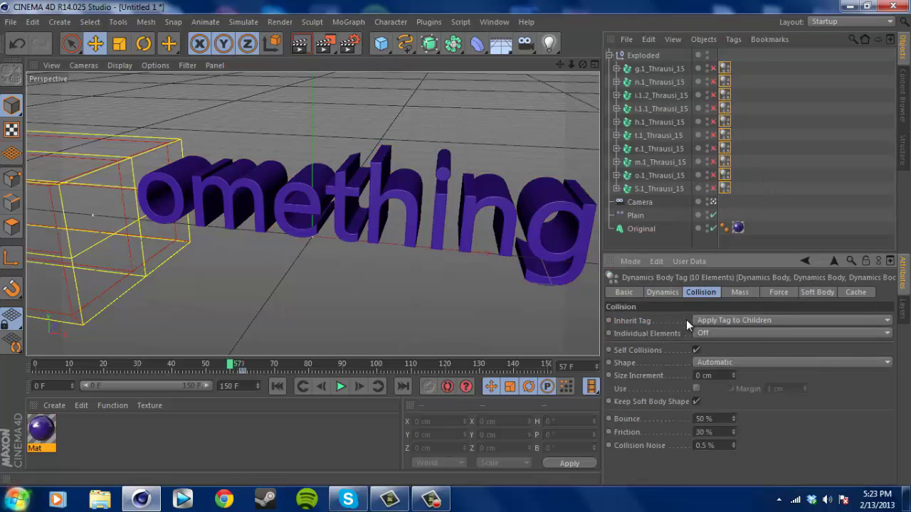
{"action": "left_click", "coordinate": [717, 419]}
{"action": "type", "text": "12"}
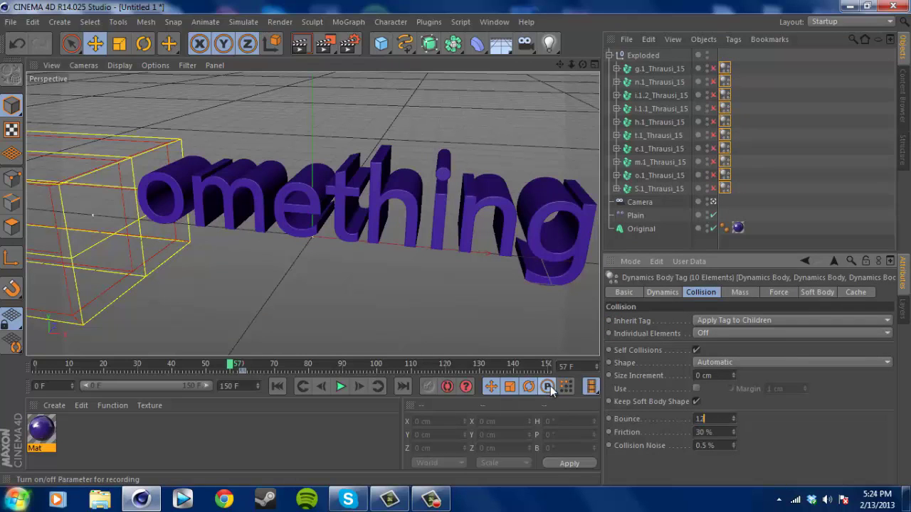
{"action": "type", "text": "5"}
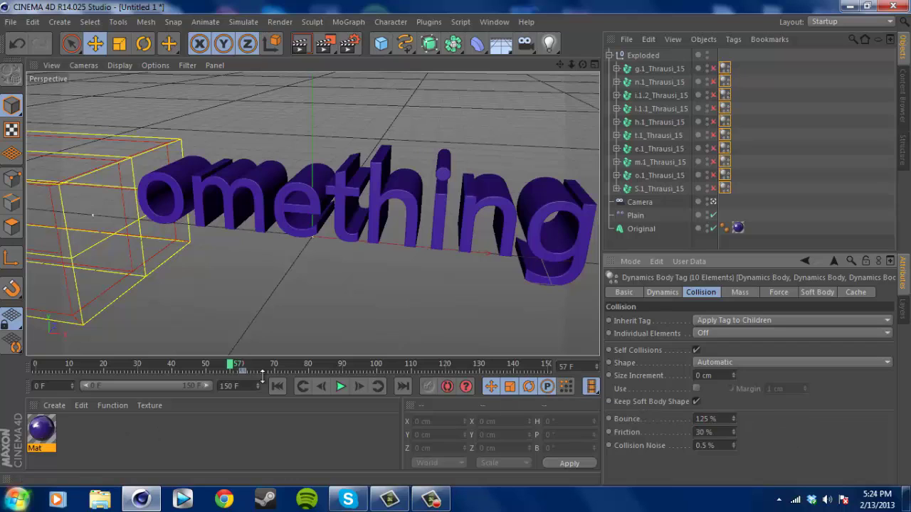
Step: Preview the shattering around frame 100, then rewind to frame 0
{"action": "left_click_drag", "start_coordinate": [231, 370], "coordinate": [190, 372]}
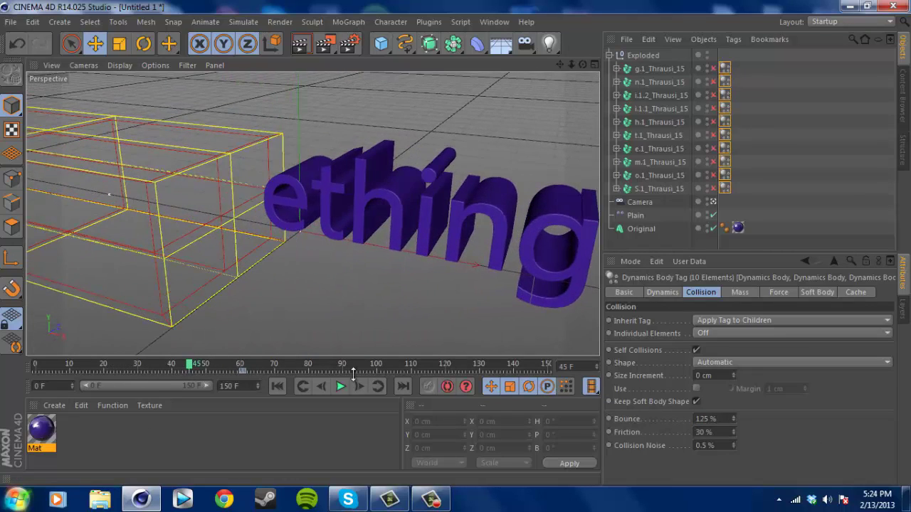
{"action": "left_click", "coordinate": [341, 387]}
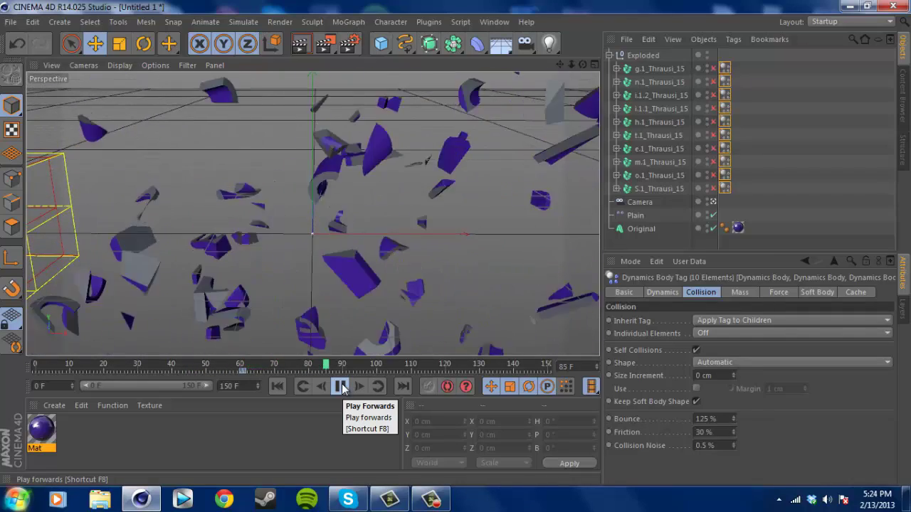
{"action": "left_click", "coordinate": [342, 387]}
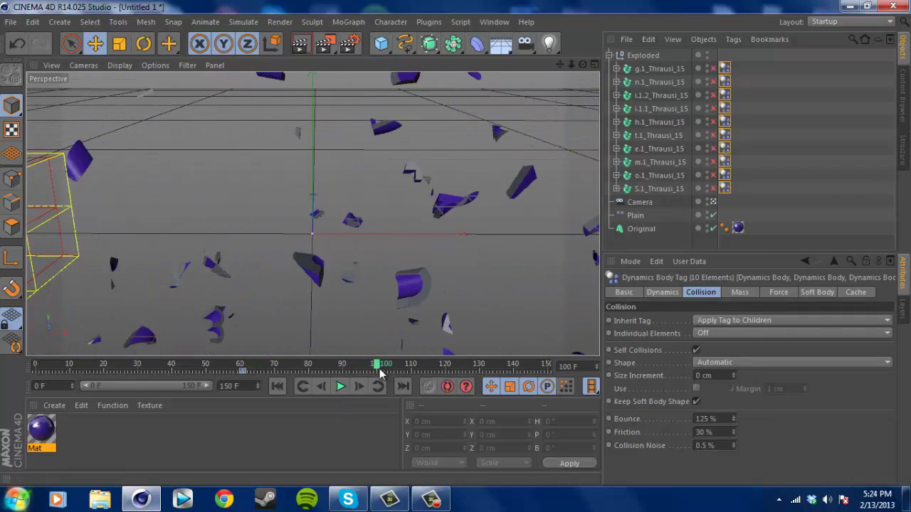
{"action": "left_click_drag", "start_coordinate": [379, 370], "coordinate": [36, 369]}
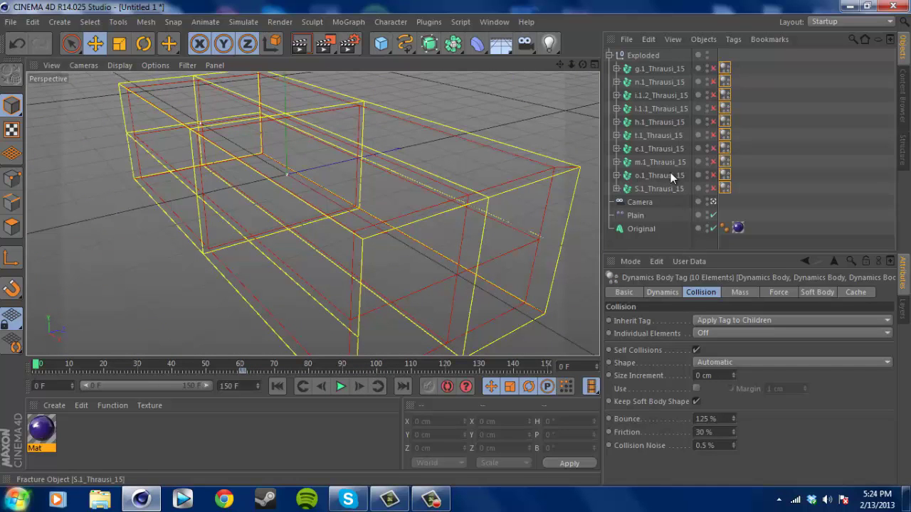
Step: Add a Floor with a Collider Body tag and test-play the simulation to frame 28
{"action": "left_click", "coordinate": [477, 42]}
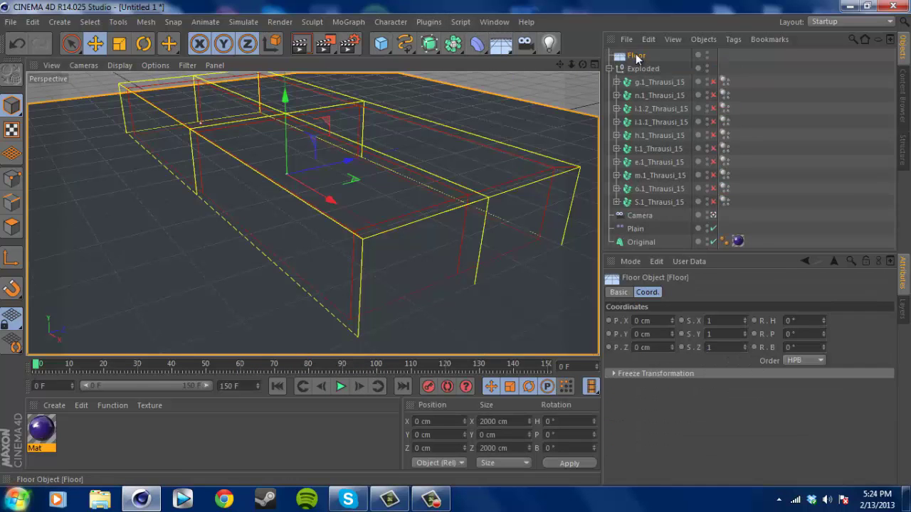
{"action": "left_click", "coordinate": [737, 39]}
{"action": "mouse_move", "coordinate": [769, 153]}
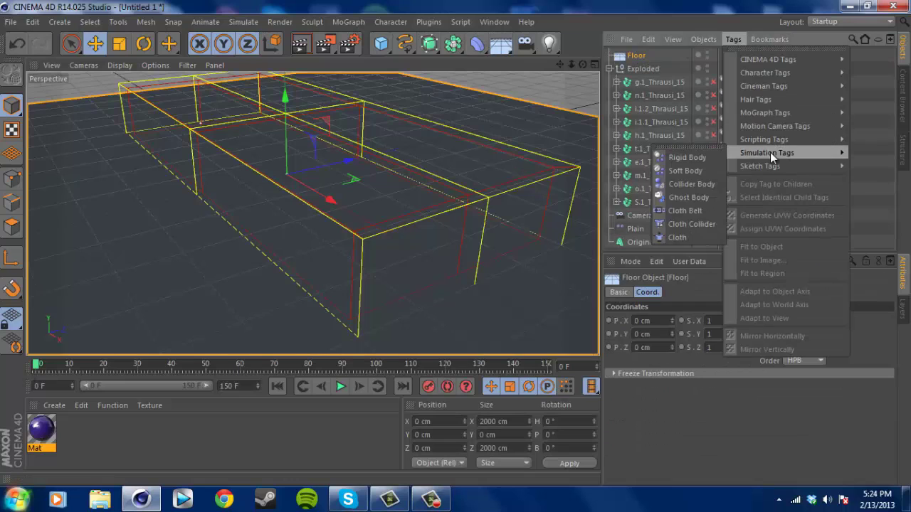
{"action": "left_click", "coordinate": [694, 185]}
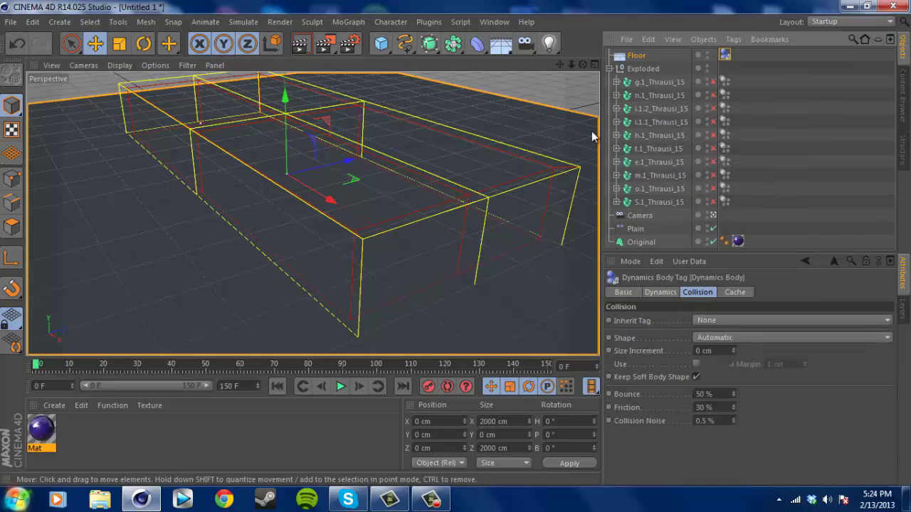
{"action": "left_click", "coordinate": [340, 386]}
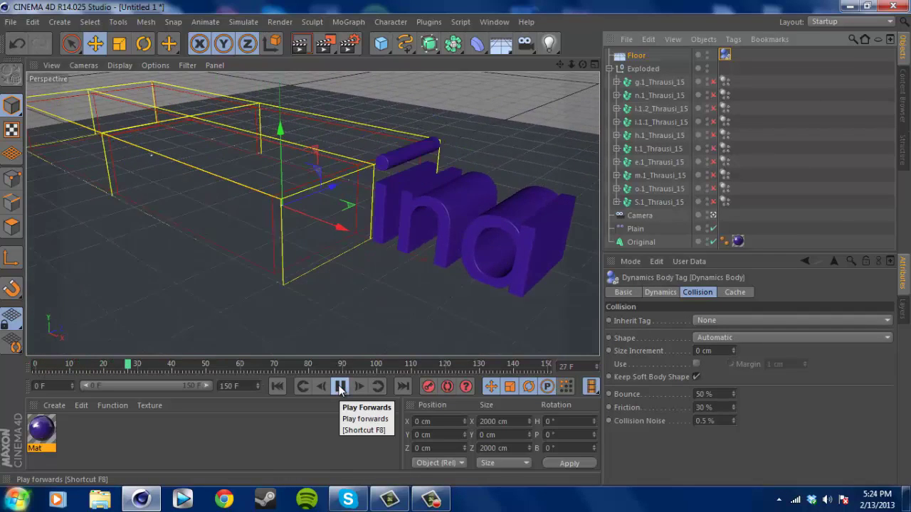
{"action": "left_click", "coordinate": [340, 386]}
Step: Lower the Floor to Y -61.288 cm and replay the simulation to frame 99
{"action": "left_click", "coordinate": [232, 289]}
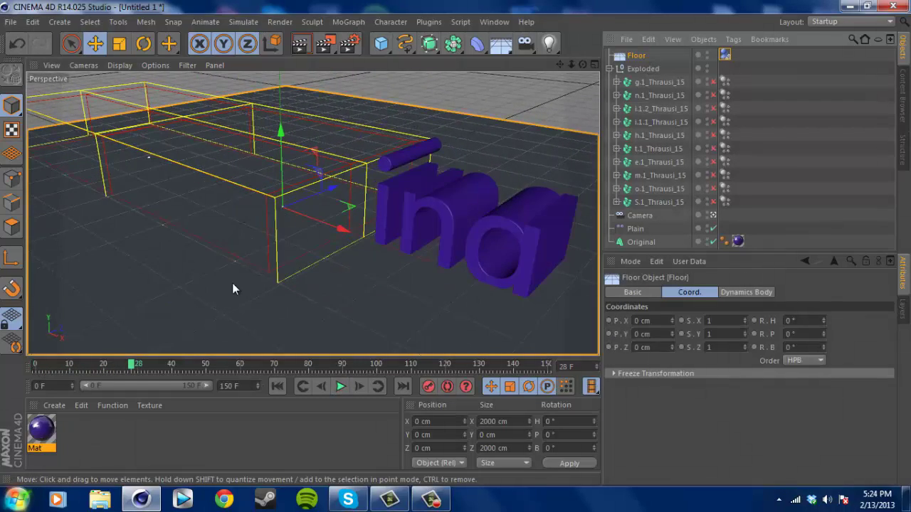
{"action": "left_click_drag", "start_coordinate": [281, 128], "coordinate": [280, 162]}
{"action": "left_click", "coordinate": [341, 385]}
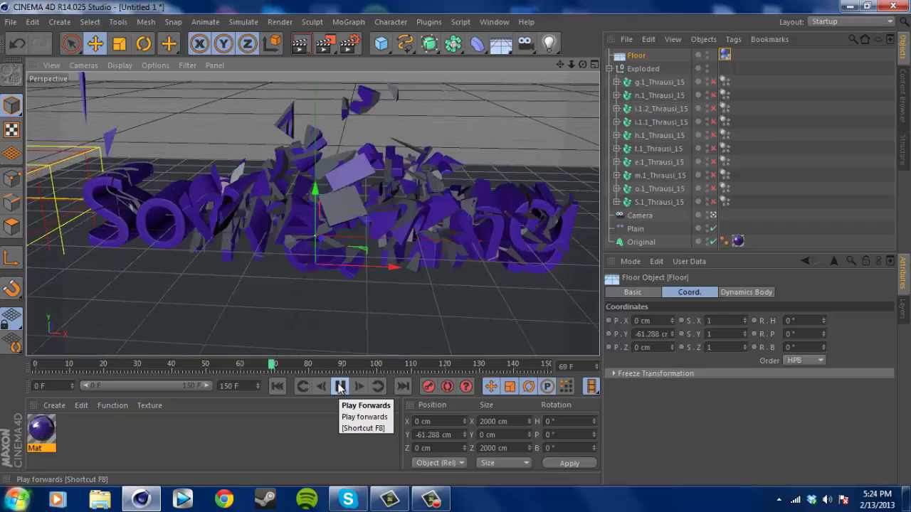
{"action": "left_click", "coordinate": [340, 386]}
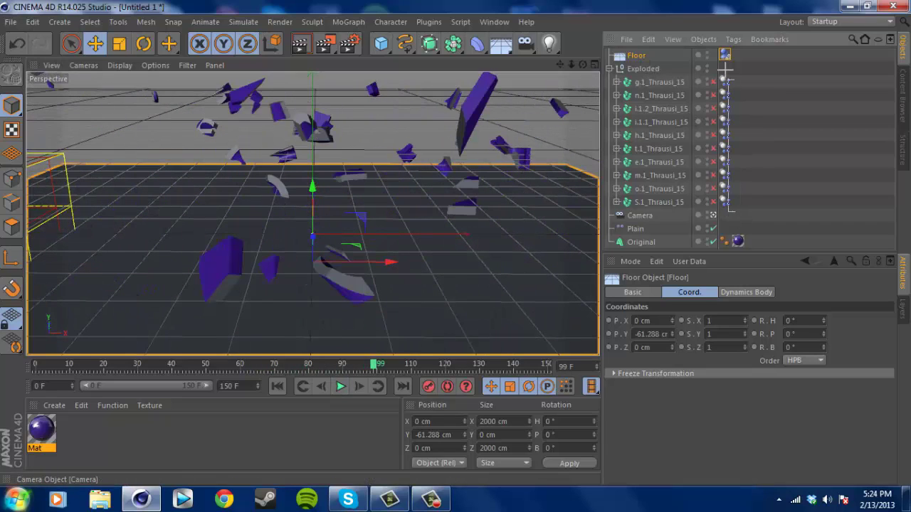
{"action": "left_click_drag", "start_coordinate": [724, 68], "coordinate": [725, 71]}
Step: Lower the fragment Dynamics Body tags' Bounce to 100%
{"action": "left_click", "coordinate": [717, 420]}
{"action": "type", "text": "10"}
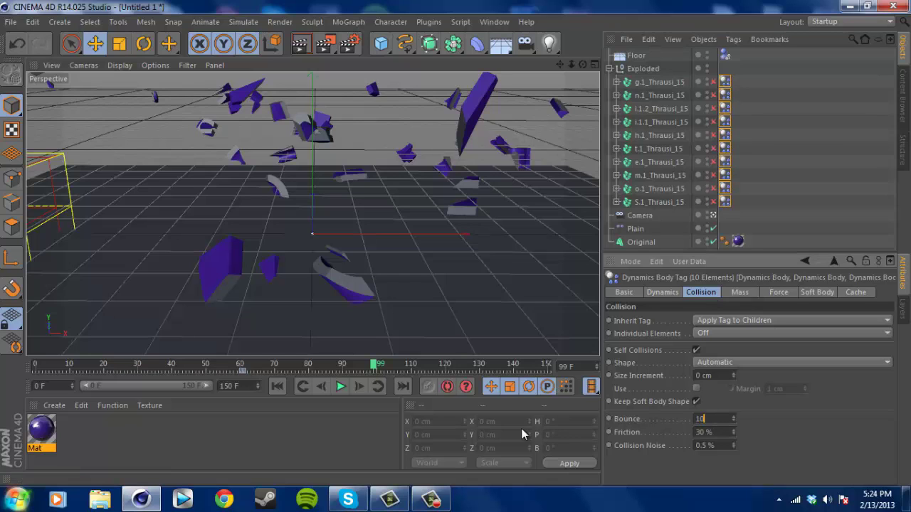
{"action": "type", "text": "0"}
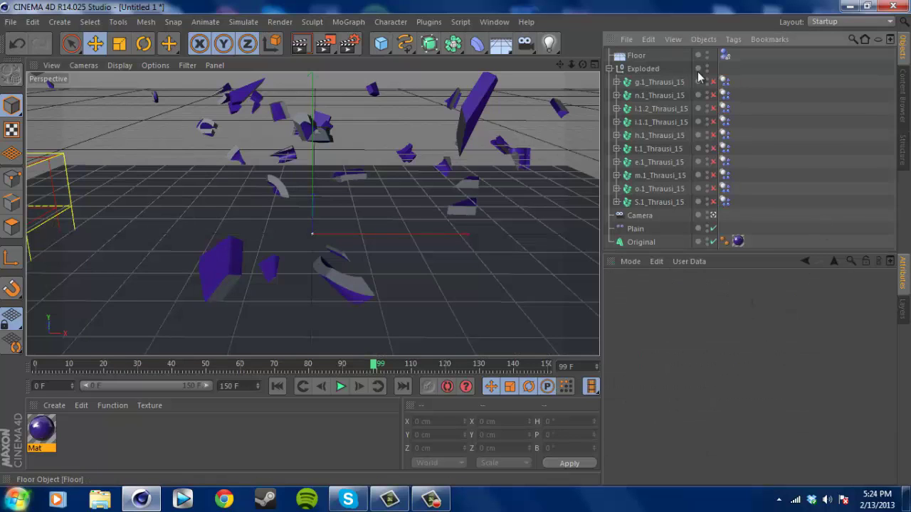
{"action": "left_click_drag", "start_coordinate": [745, 207], "coordinate": [719, 77]}
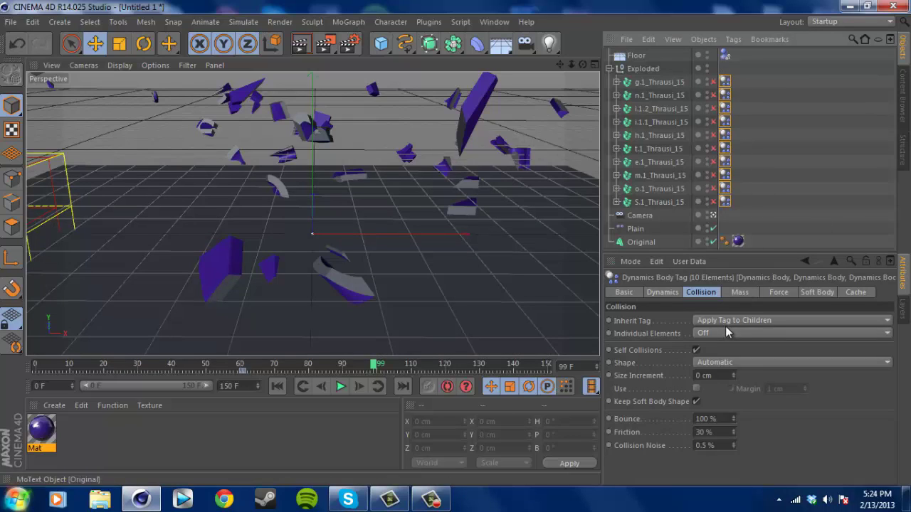
{"action": "left_click", "coordinate": [700, 418]}
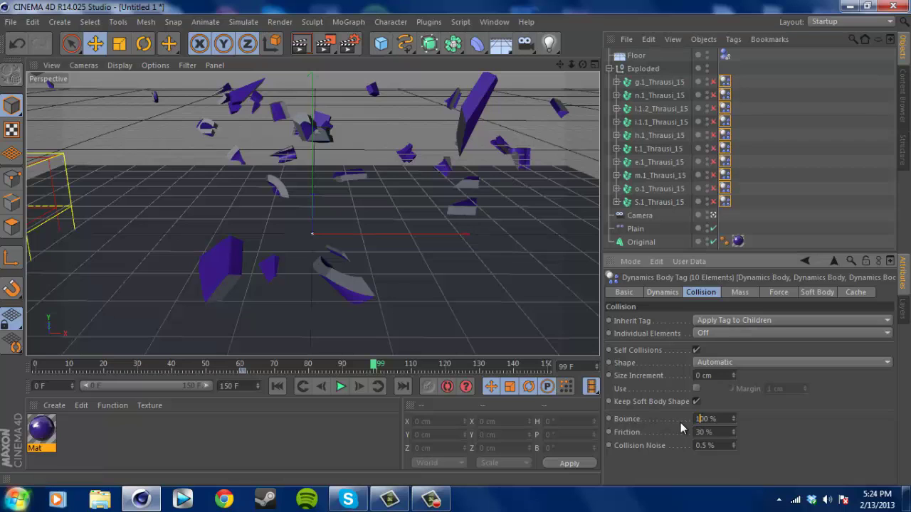
Step: Replay the simulation from the start, pause at frame 95, and render a preview
{"action": "left_click", "coordinate": [794, 125]}
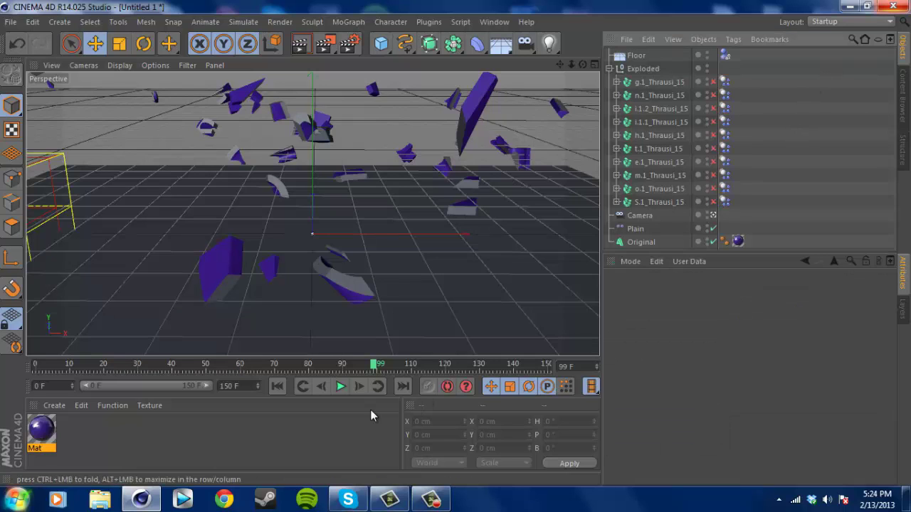
{"action": "left_click", "coordinate": [278, 386]}
{"action": "left_click", "coordinate": [340, 386]}
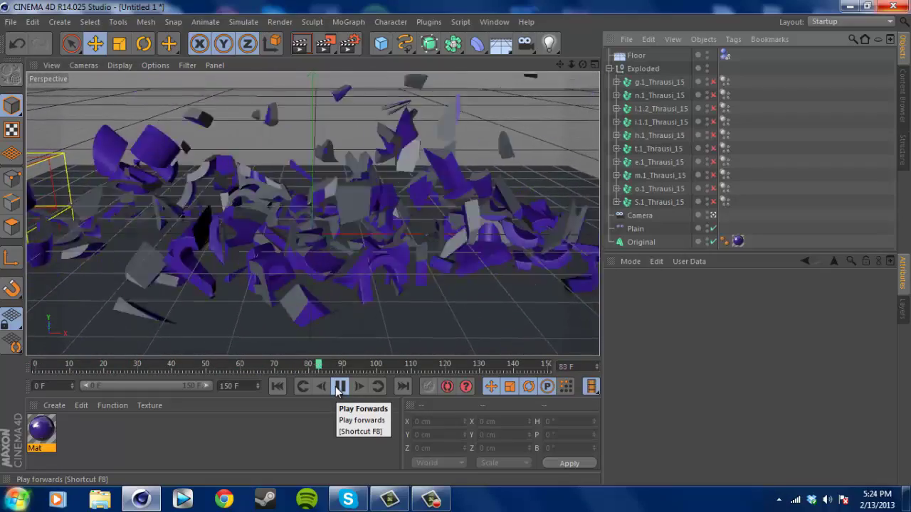
{"action": "left_click", "coordinate": [338, 388]}
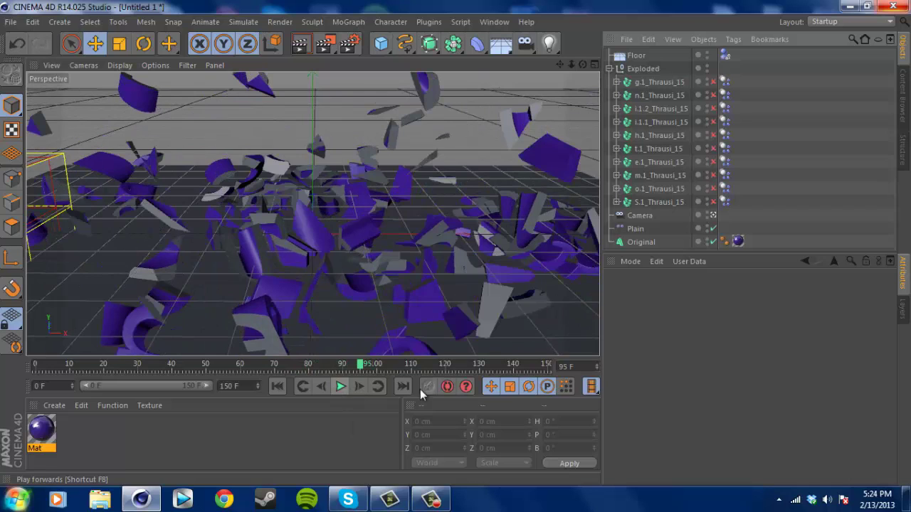
{"action": "left_click", "coordinate": [300, 44]}
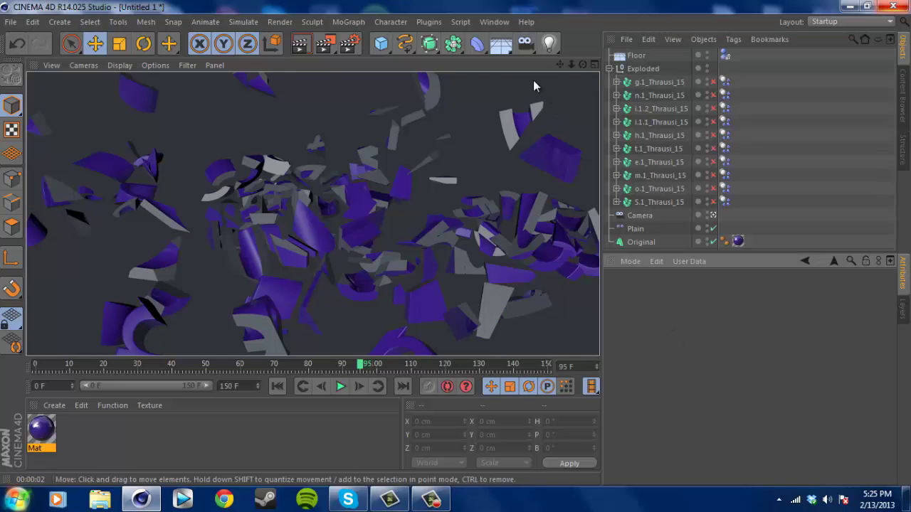
Step: Add Ambient Occlusion to the render settings with 12% contrast
{"action": "left_click", "coordinate": [348, 44]}
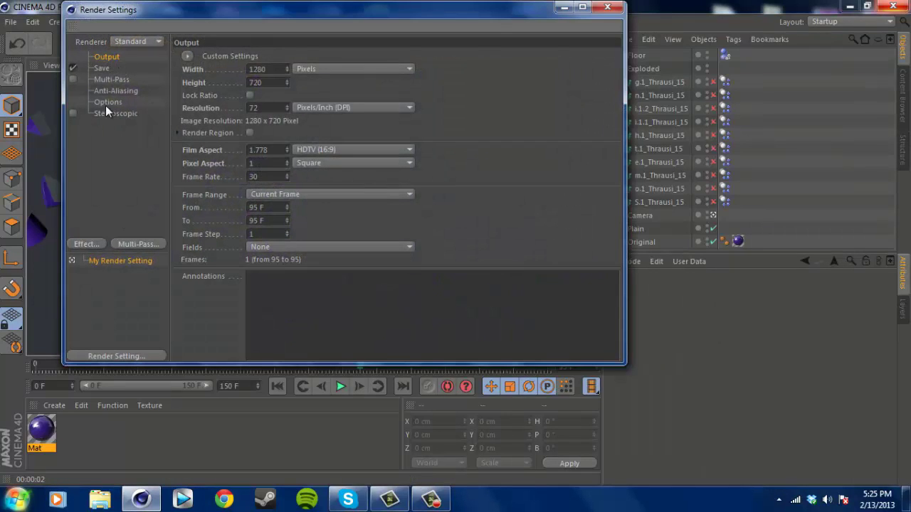
{"action": "left_click", "coordinate": [96, 244]}
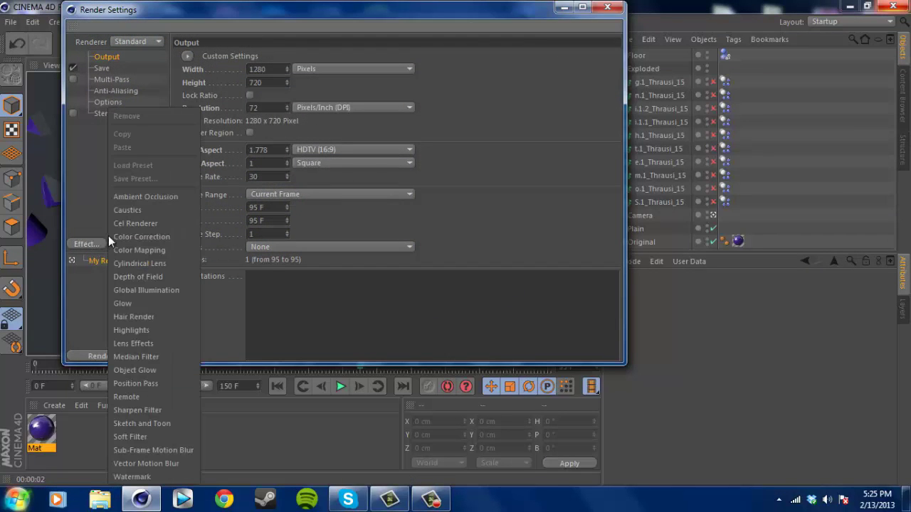
{"action": "left_click", "coordinate": [171, 198]}
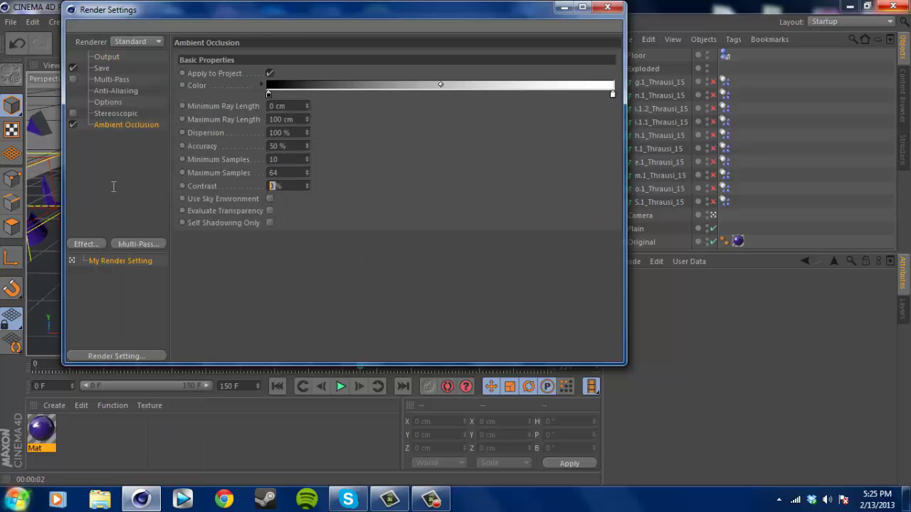
{"action": "type", "text": "12"}
{"action": "key", "text": "Return"}
Step: Add Global Illumination as a render effect and close the render settings
{"action": "left_click", "coordinate": [86, 244]}
{"action": "left_click", "coordinate": [175, 285]}
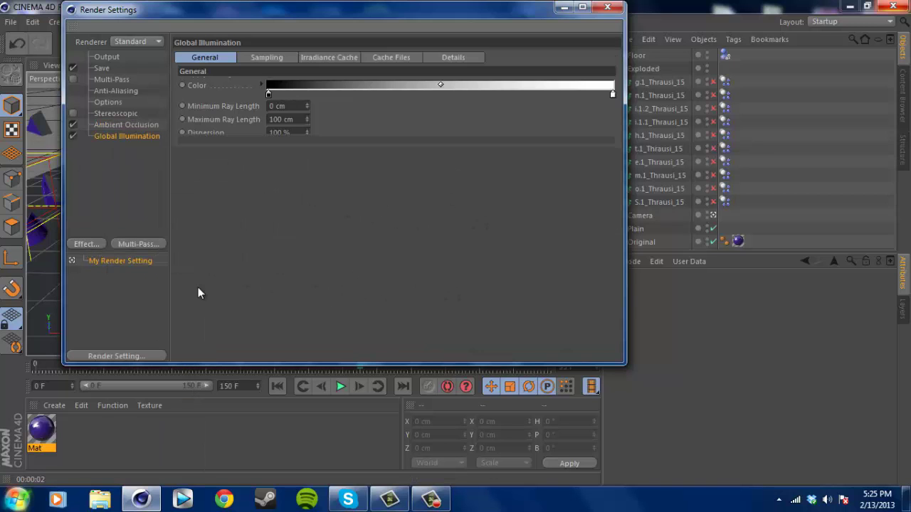
{"action": "left_click", "coordinate": [603, 10]}
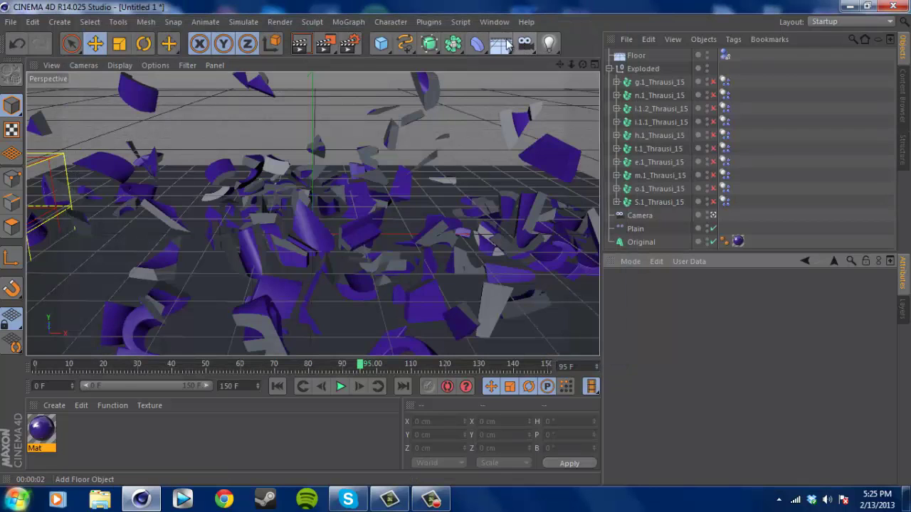
Step: Add a Sky object from the Floor flyout and start a test render of the viewport
{"action": "left_click_drag", "start_coordinate": [501, 44], "coordinate": [555, 85]}
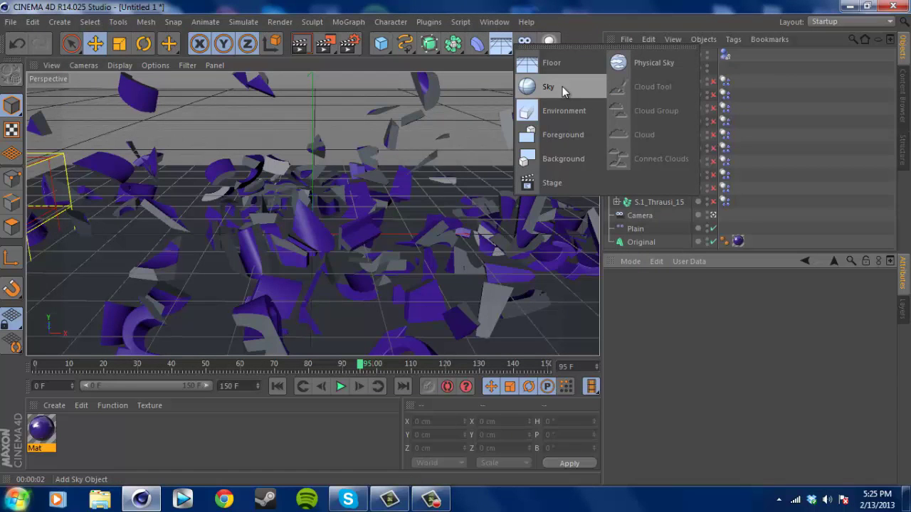
{"action": "left_click", "coordinate": [562, 86]}
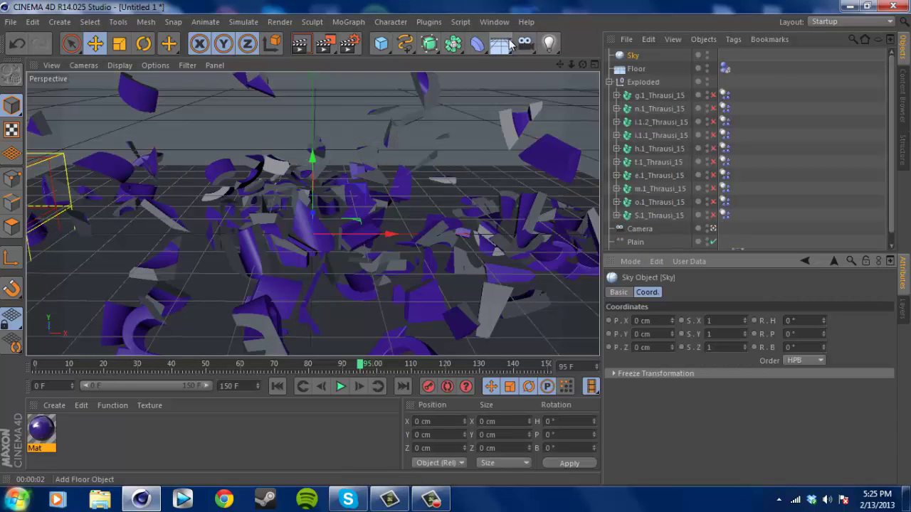
{"action": "left_click", "coordinate": [52, 26]}
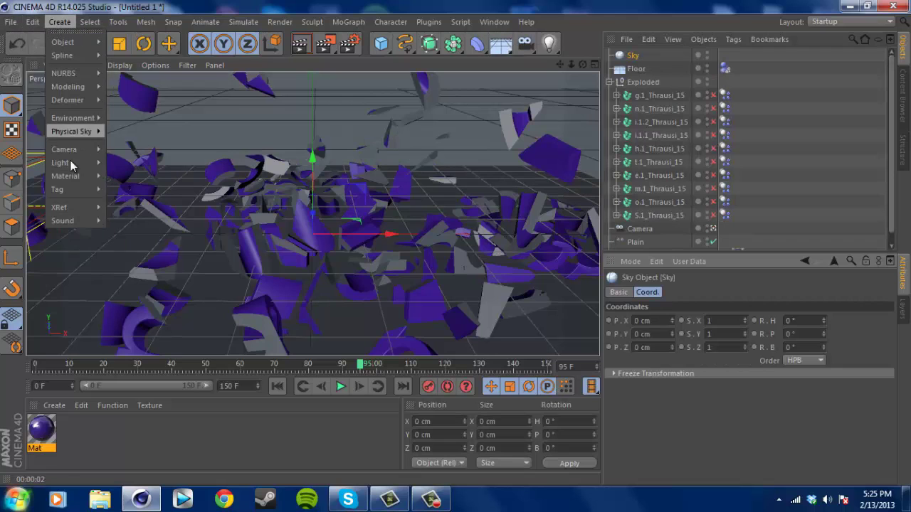
{"action": "mouse_move", "coordinate": [88, 128]}
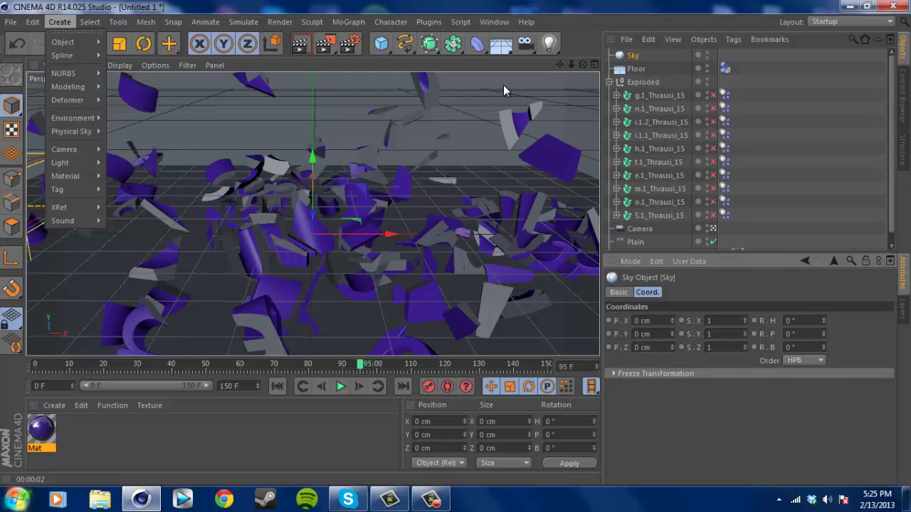
{"action": "key", "text": "Escape"}
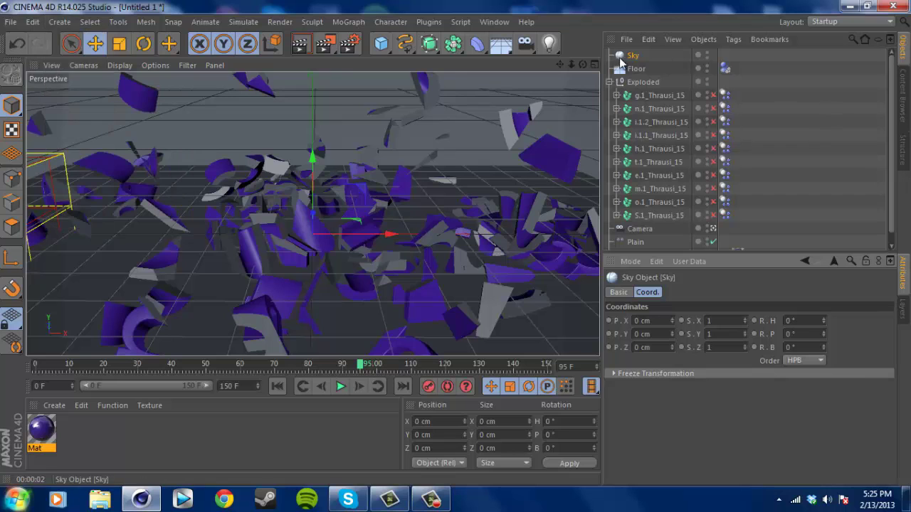
{"action": "left_click", "coordinate": [299, 44]}
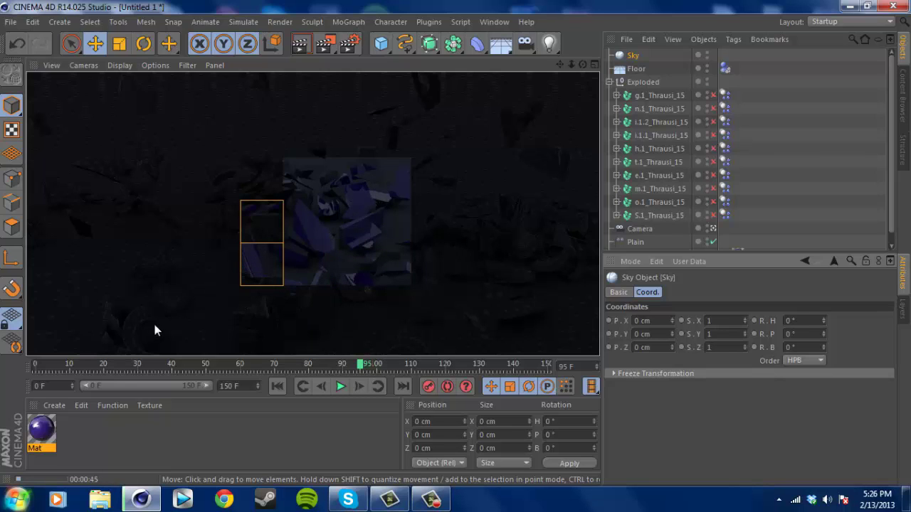
Step: Stop the render, collapse Exploded, turn off Global Illumination, and add a HyperNURBS
{"action": "left_click", "coordinate": [79, 443]}
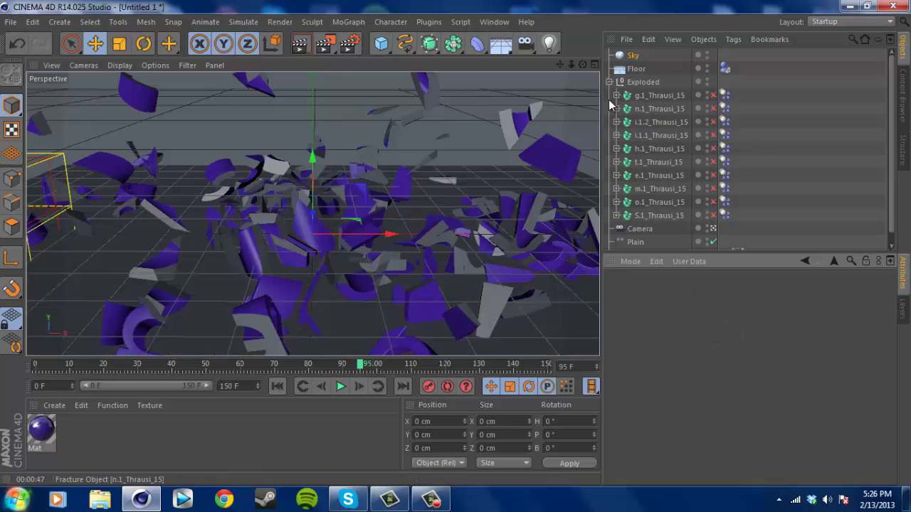
{"action": "left_click", "coordinate": [608, 81]}
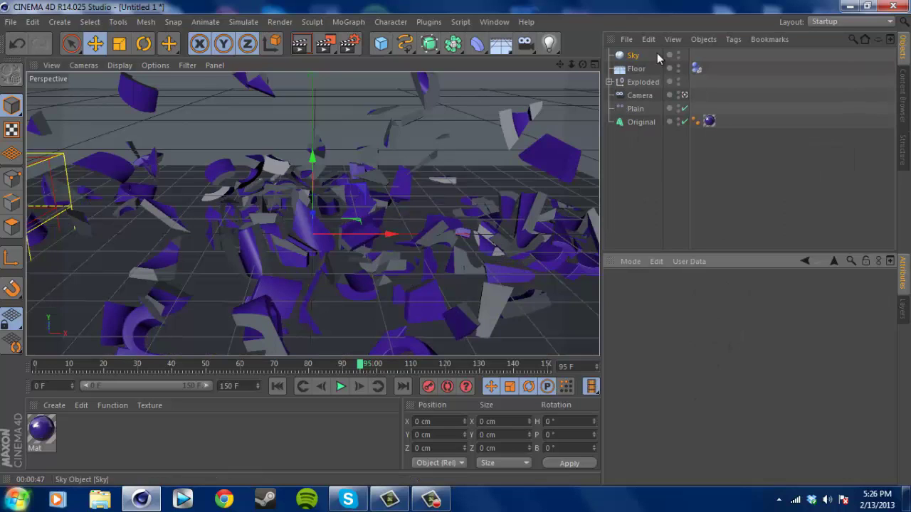
{"action": "left_click", "coordinate": [350, 45]}
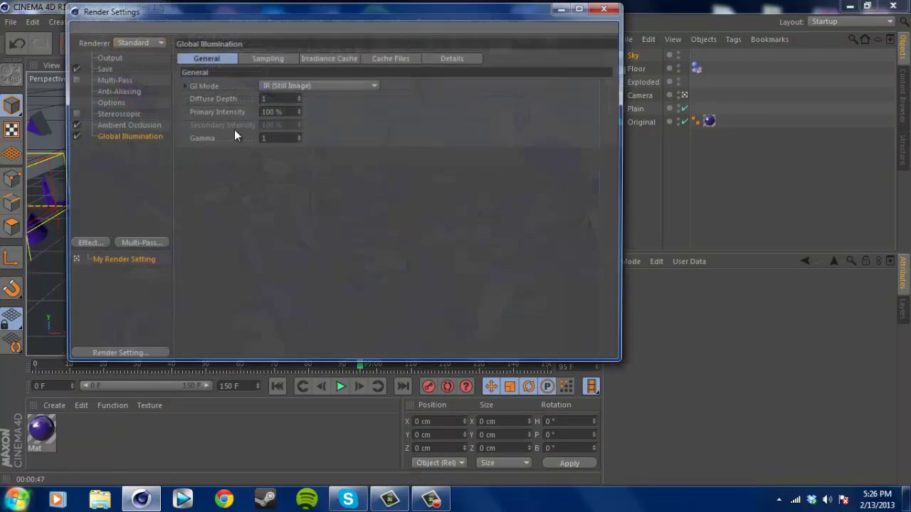
{"action": "left_click", "coordinate": [73, 136]}
{"action": "left_click", "coordinate": [607, 8]}
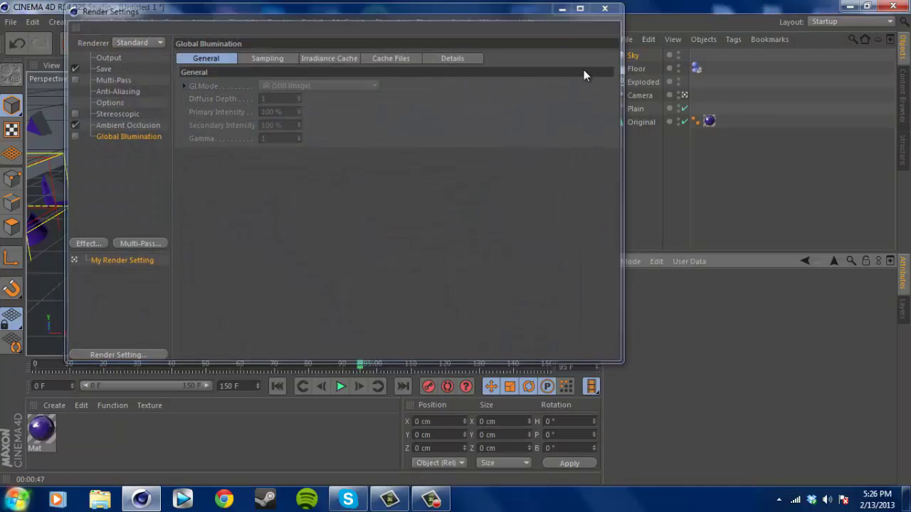
{"action": "left_click", "coordinate": [411, 44]}
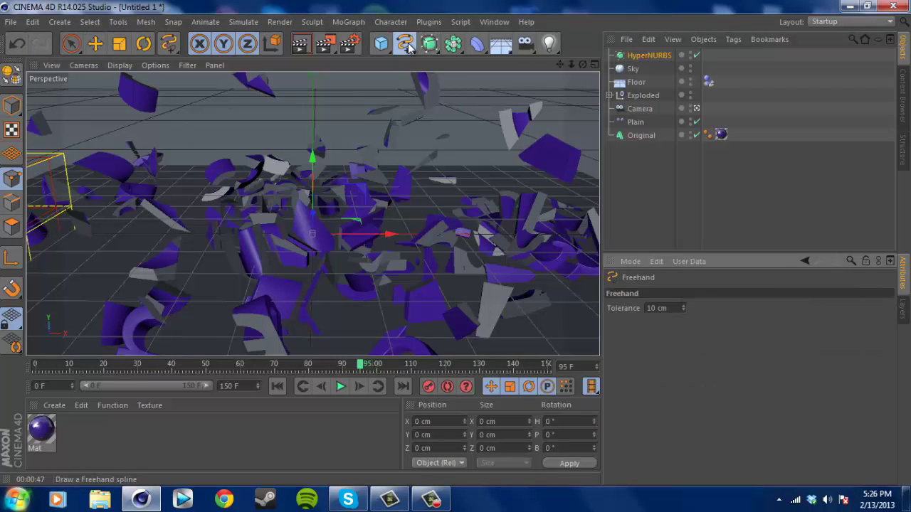
Step: Delete the HyperNURBS and draw a wavy freehand spline through the fragments in Top view
{"action": "key", "text": "Delete"}
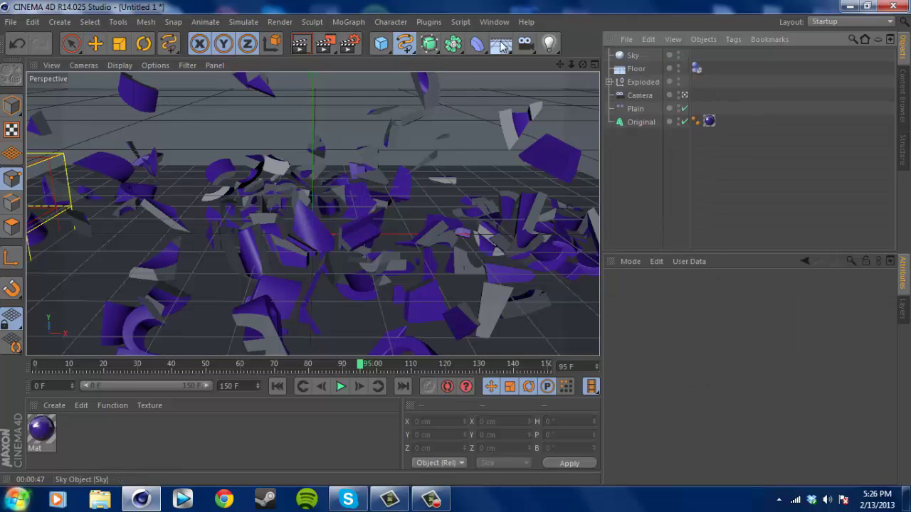
{"action": "left_click", "coordinate": [405, 44]}
{"action": "left_click", "coordinate": [594, 65]}
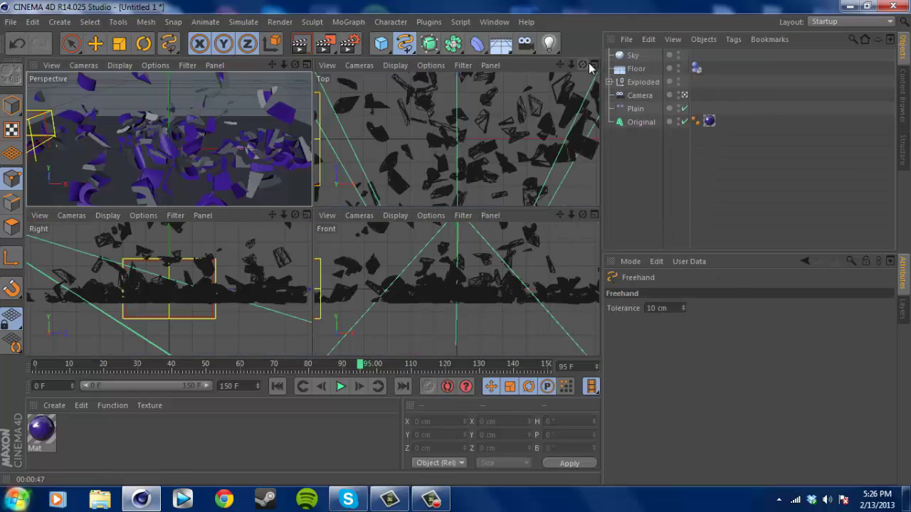
{"action": "left_click", "coordinate": [594, 65]}
{"action": "left_click_drag", "start_coordinate": [406, 44], "coordinate": [441, 70]}
{"action": "scroll", "coordinate": [235, 198], "scroll_direction": "down", "scroll_amount": 1}
{"action": "scroll", "coordinate": [234, 198], "scroll_direction": "down", "scroll_amount": 6}
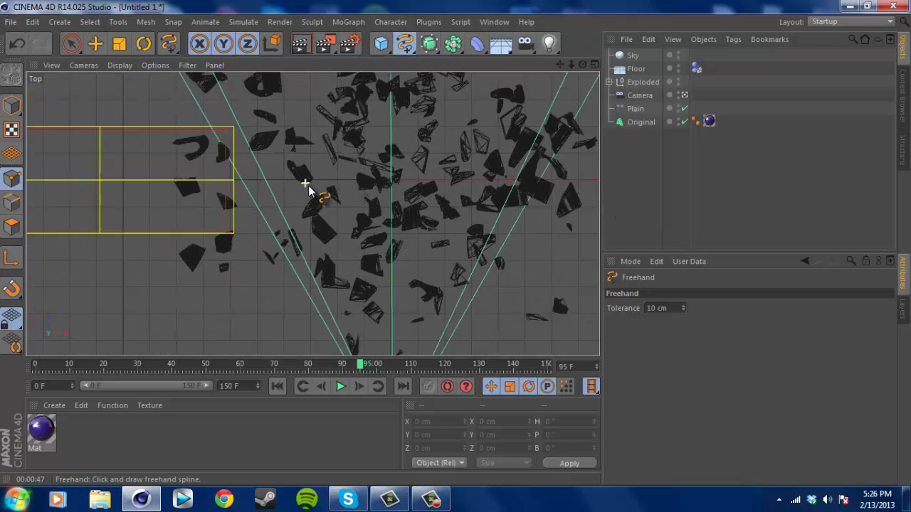
{"action": "mouse_move", "coordinate": [560, 65]}
{"action": "left_mouse_down"}
{"action": "mouse_move", "coordinate": [455, 249]}
{"action": "mouse_move", "coordinate": [424, 189]}
{"action": "left_mouse_up"}
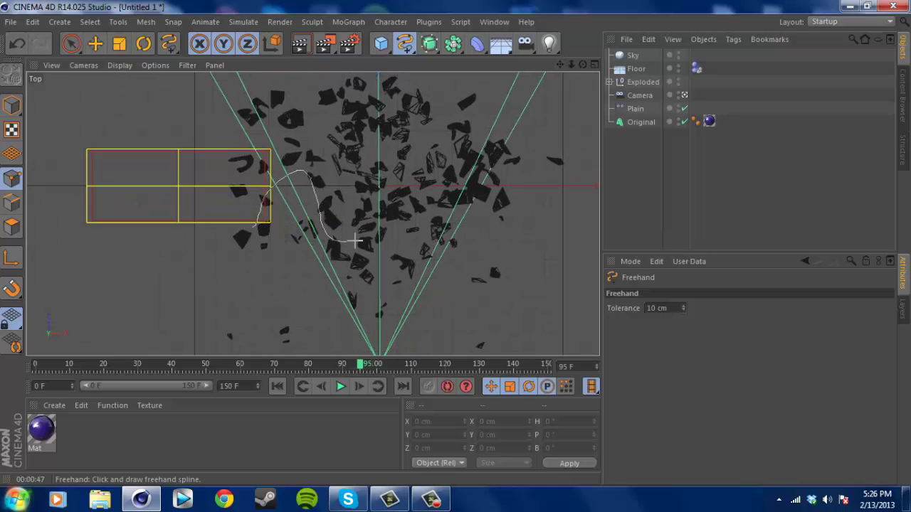
{"action": "left_click_drag", "start_coordinate": [483, 212], "coordinate": [513, 175]}
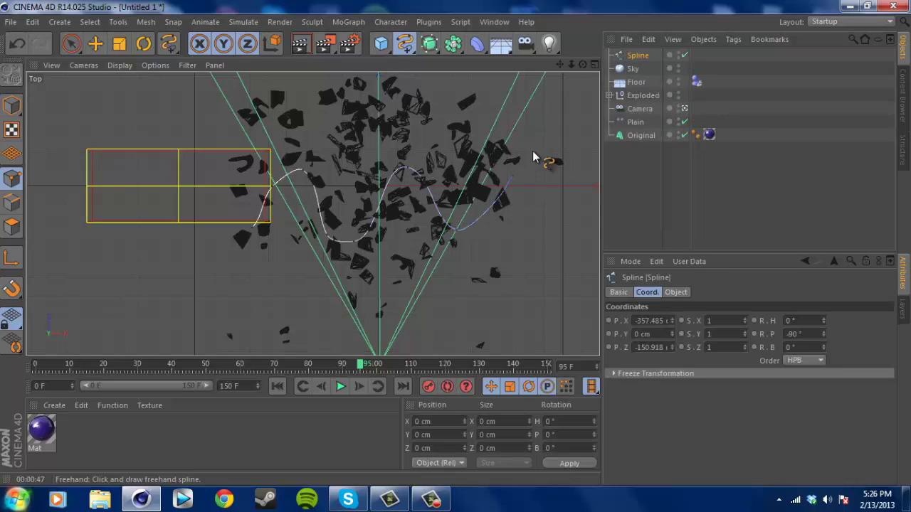
Step: Select all of the Spline's points with Live Selection
{"action": "left_click", "coordinate": [71, 43]}
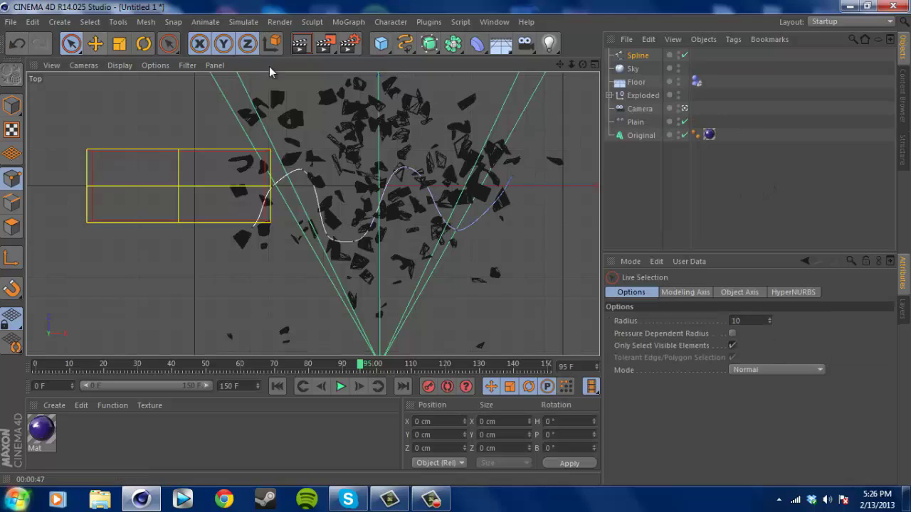
{"action": "left_click", "coordinate": [737, 321]}
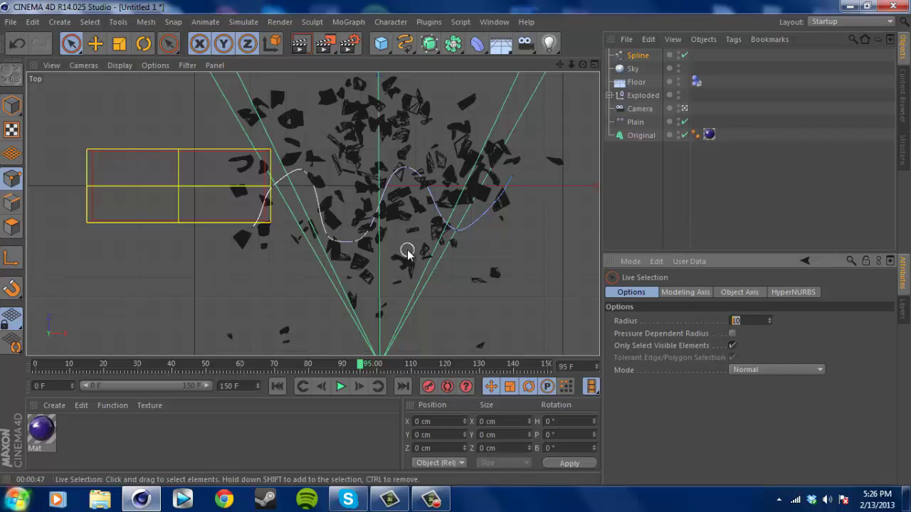
{"action": "left_click", "coordinate": [657, 182]}
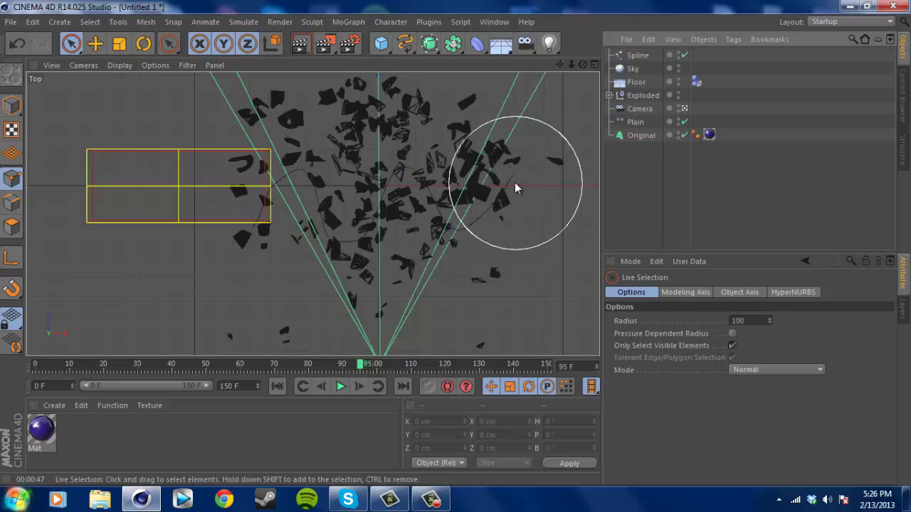
{"action": "left_click", "coordinate": [637, 56]}
{"action": "mouse_move", "coordinate": [466, 228]}
{"action": "left_mouse_down"}
{"action": "mouse_move", "coordinate": [428, 193]}
{"action": "mouse_move", "coordinate": [390, 192]}
{"action": "mouse_move", "coordinate": [361, 213]}
{"action": "mouse_move", "coordinate": [313, 220]}
{"action": "mouse_move", "coordinate": [260, 214]}
{"action": "left_mouse_up"}
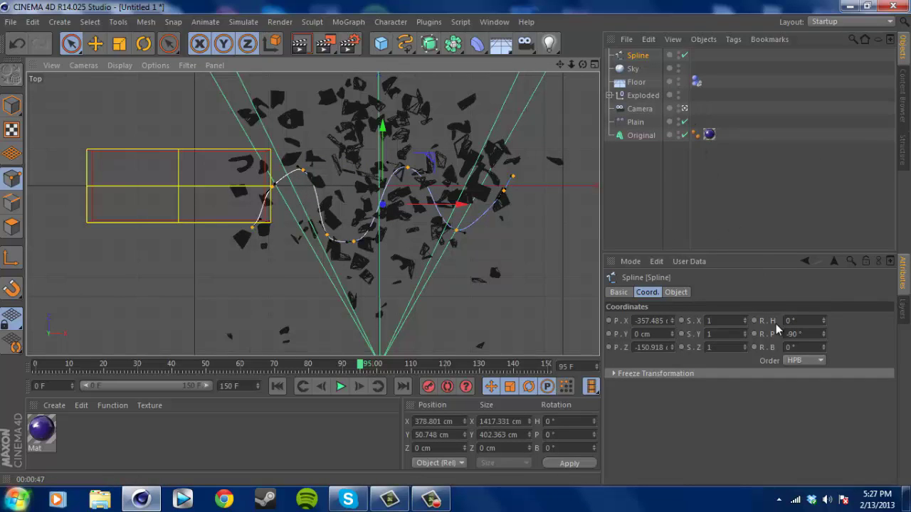
Step: Move the spline points to Z -47.435 cm and Y -166.745 cm, then restore four views
{"action": "key", "text": "e"}
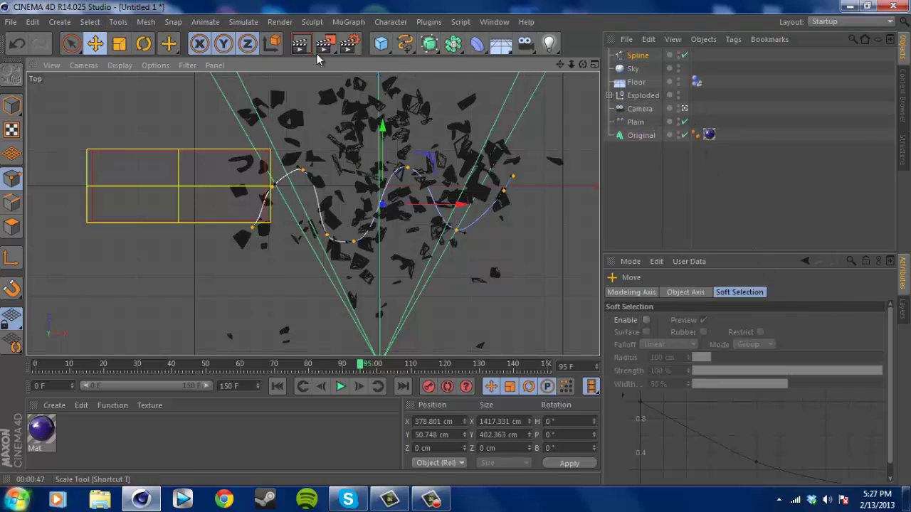
{"action": "left_click", "coordinate": [594, 65]}
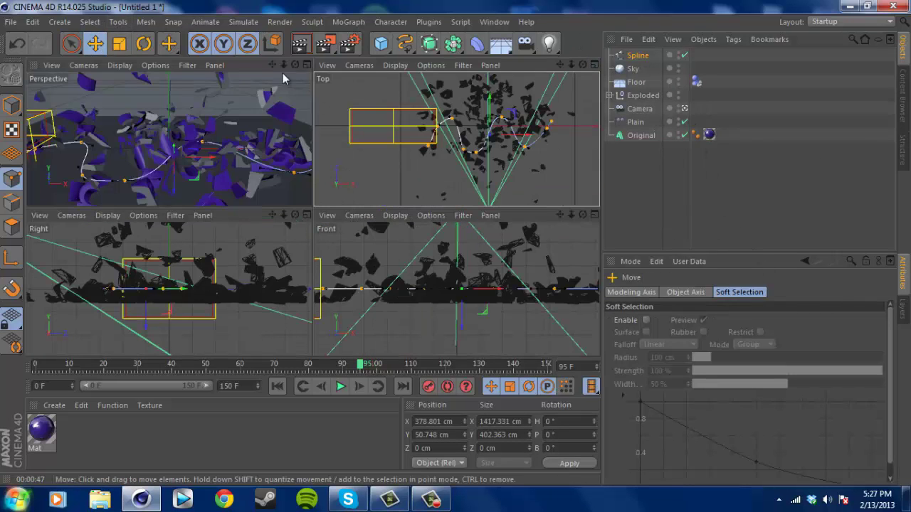
{"action": "middle_click", "coordinate": [463, 264]}
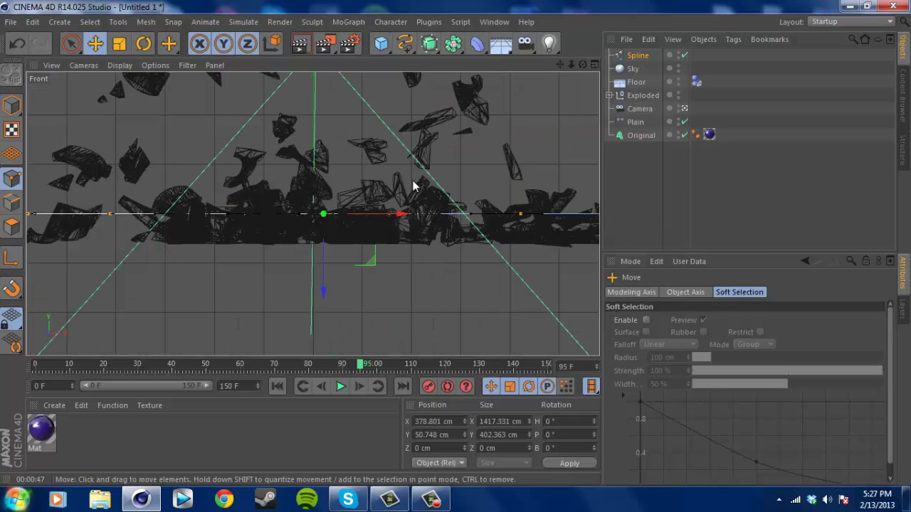
{"action": "left_click_drag", "start_coordinate": [323, 289], "coordinate": [324, 267]}
{"action": "left_click", "coordinate": [595, 65]}
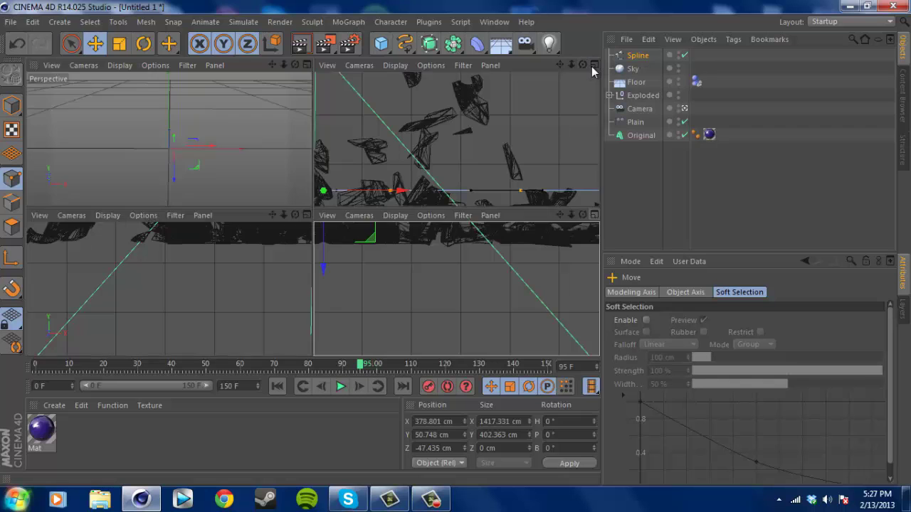
{"action": "left_click", "coordinate": [594, 65]}
{"action": "left_click_drag", "start_coordinate": [390, 144], "coordinate": [397, 279]}
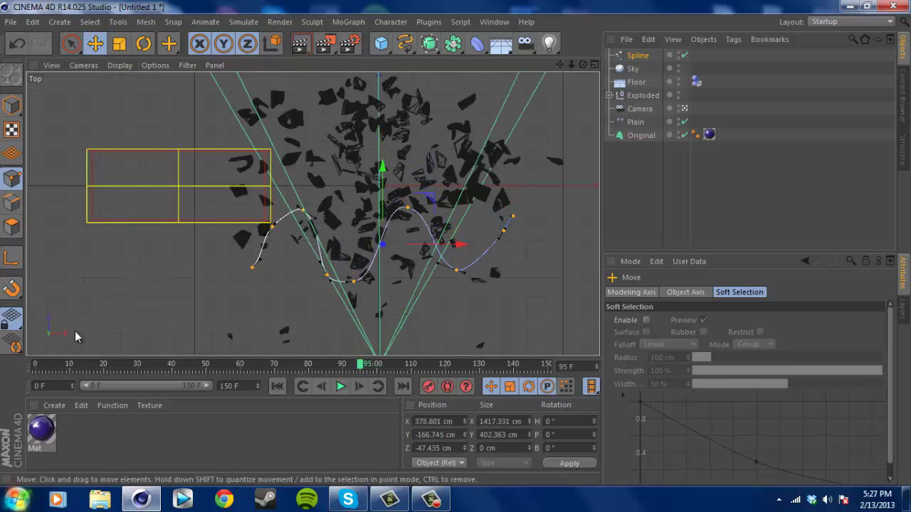
{"action": "left_click", "coordinate": [594, 65]}
{"action": "left_click", "coordinate": [703, 199]}
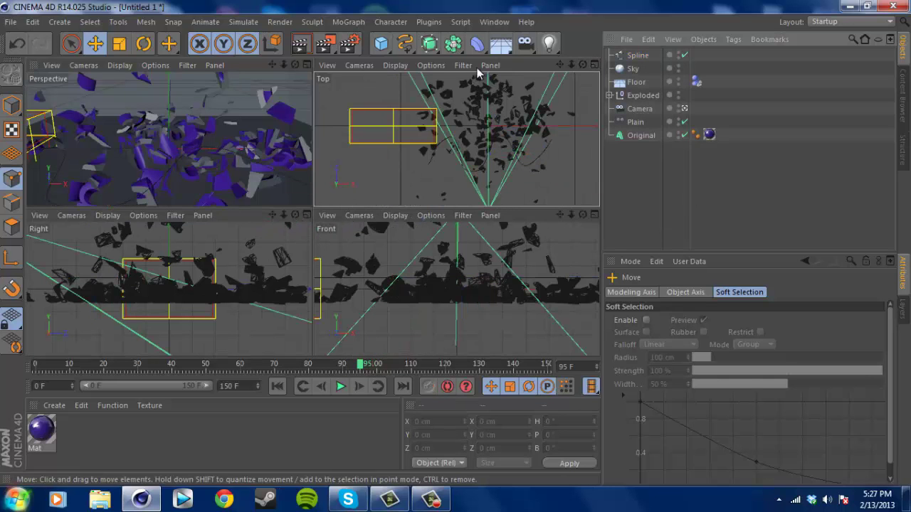
Step: Add a Light and a MoGraph Cloner object to the scene
{"action": "left_click", "coordinate": [550, 44]}
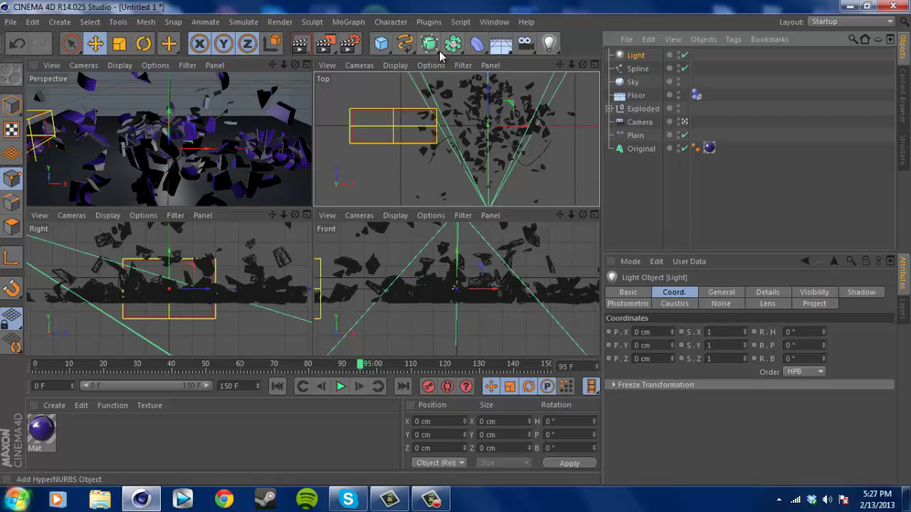
{"action": "left_click", "coordinate": [357, 21]}
{"action": "mouse_move", "coordinate": [369, 45]}
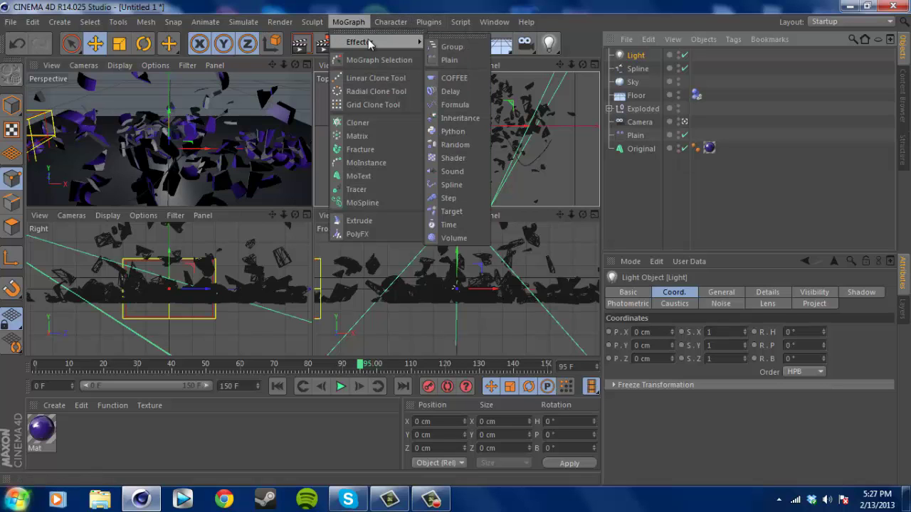
{"action": "left_click", "coordinate": [357, 122]}
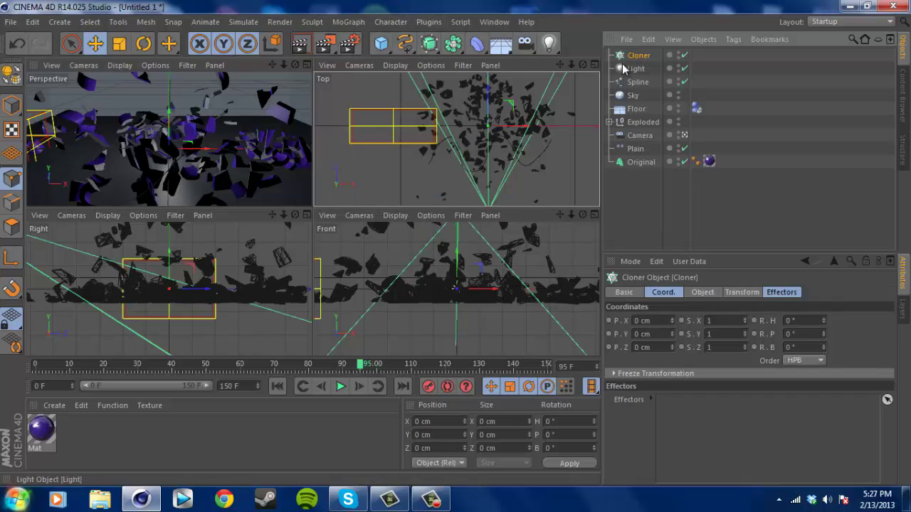
Step: Set the Light's intensity to 35% and drag it onto the Cloner
{"action": "left_click", "coordinate": [632, 68]}
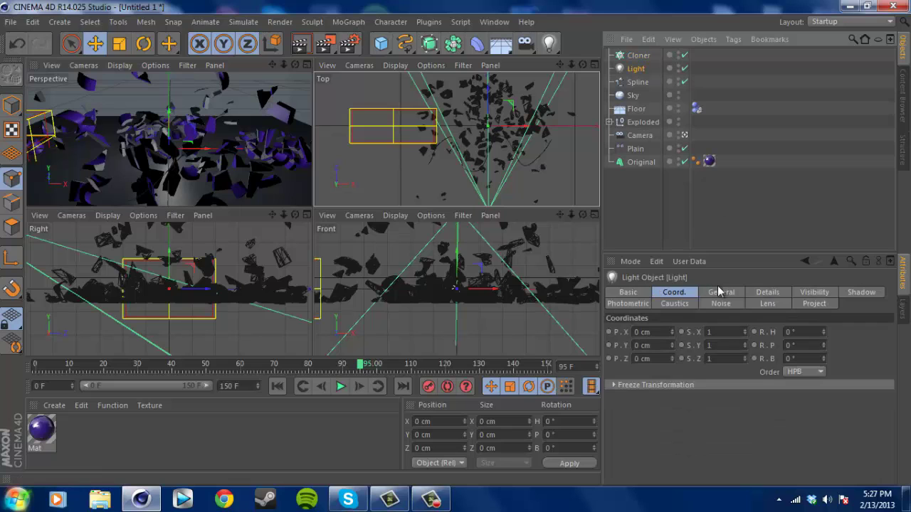
{"action": "left_click", "coordinate": [720, 291]}
{"action": "left_click", "coordinate": [696, 371]}
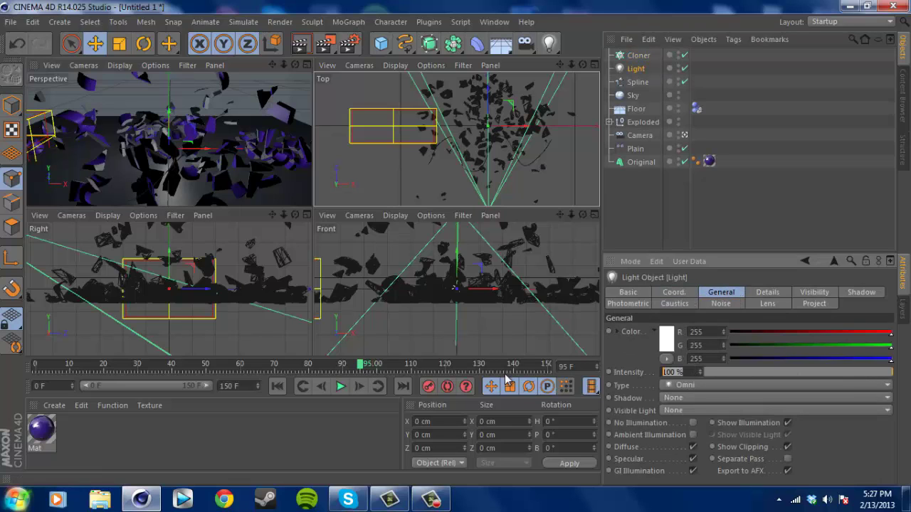
{"action": "type", "text": "35"}
{"action": "left_click", "coordinate": [811, 202]}
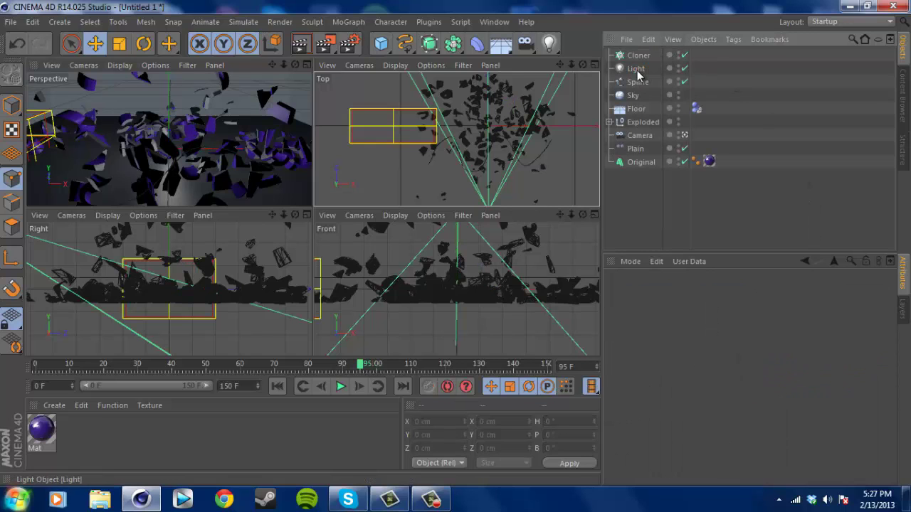
{"action": "left_click", "coordinate": [636, 69]}
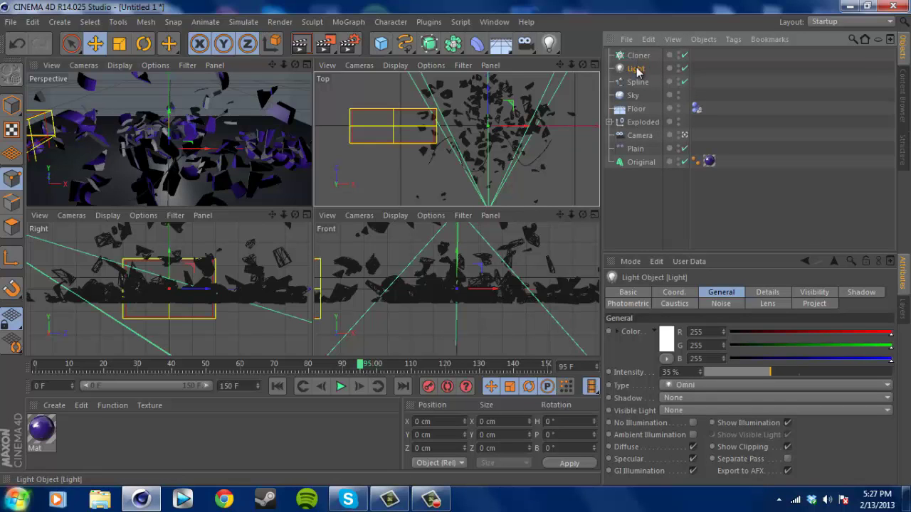
{"action": "left_click_drag", "start_coordinate": [636, 68], "coordinate": [639, 56]}
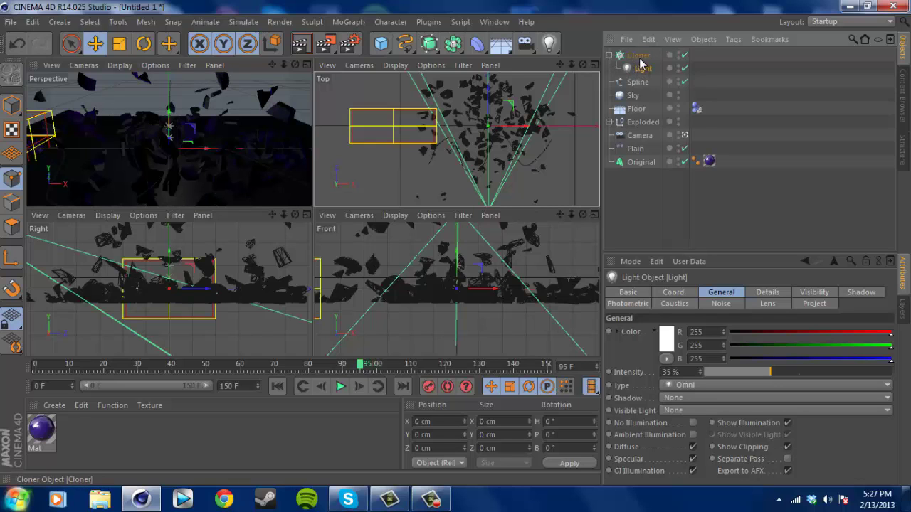
Step: Parent the Light under the Cloner, set Mode to Object, and link the Spline
{"action": "left_click", "coordinate": [638, 56]}
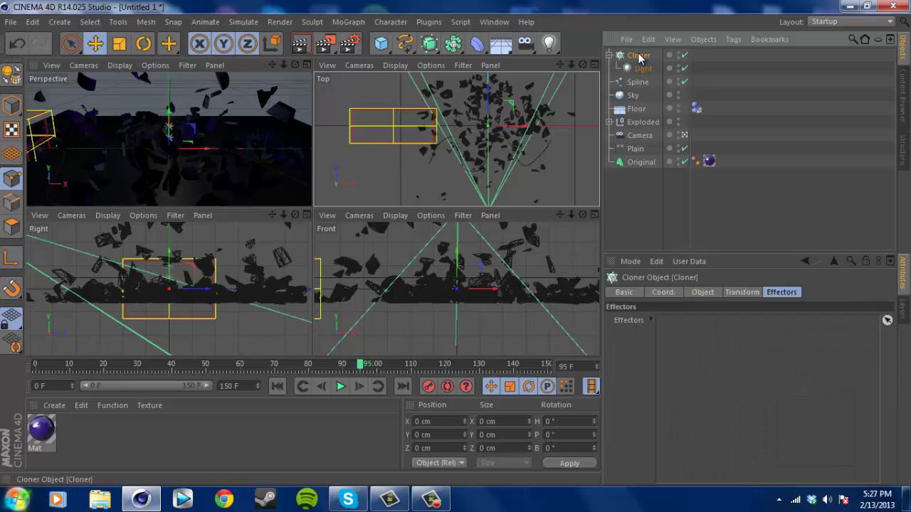
{"action": "left_click", "coordinate": [710, 291]}
{"action": "left_click", "coordinate": [674, 319]}
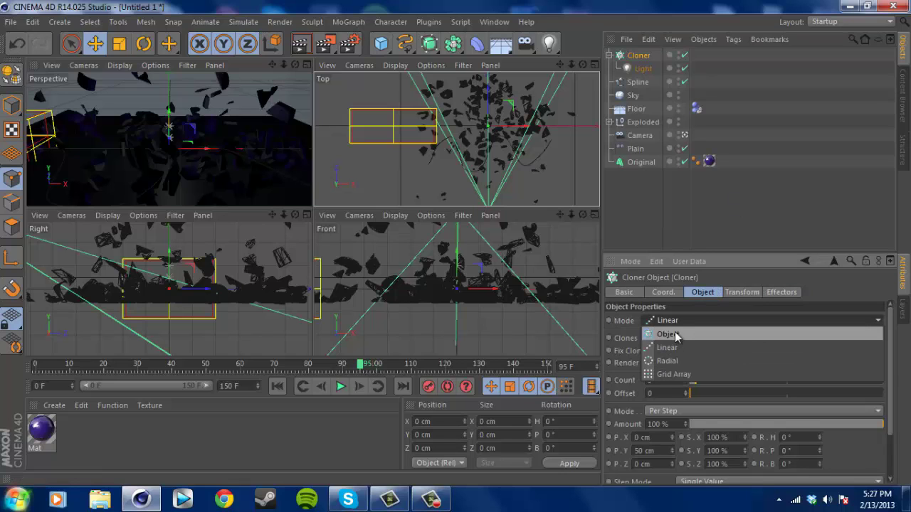
{"action": "left_click", "coordinate": [667, 334]}
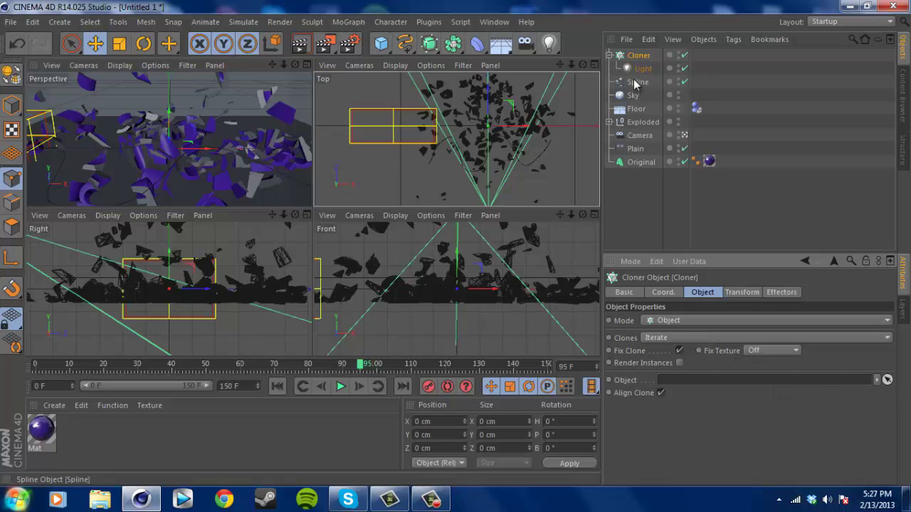
{"action": "left_click_drag", "start_coordinate": [643, 86], "coordinate": [717, 382]}
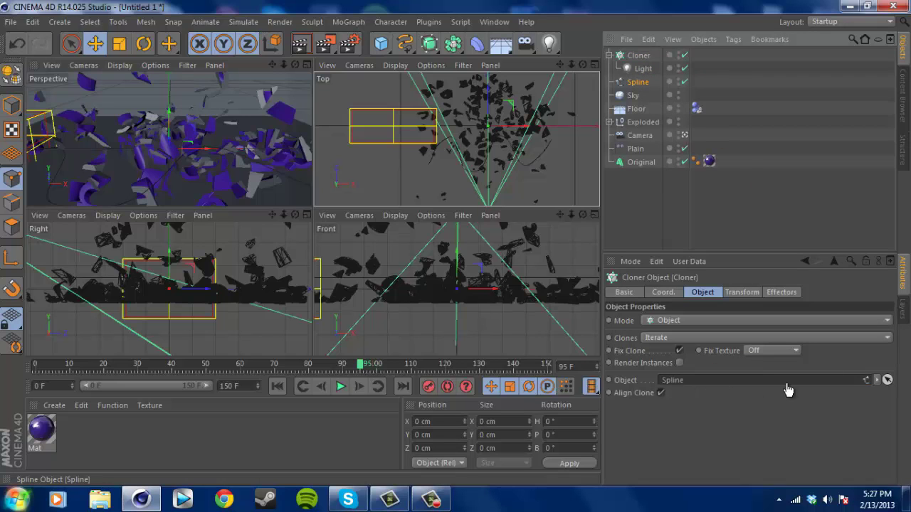
{"action": "left_click_drag", "start_coordinate": [787, 389], "coordinate": [787, 389]}
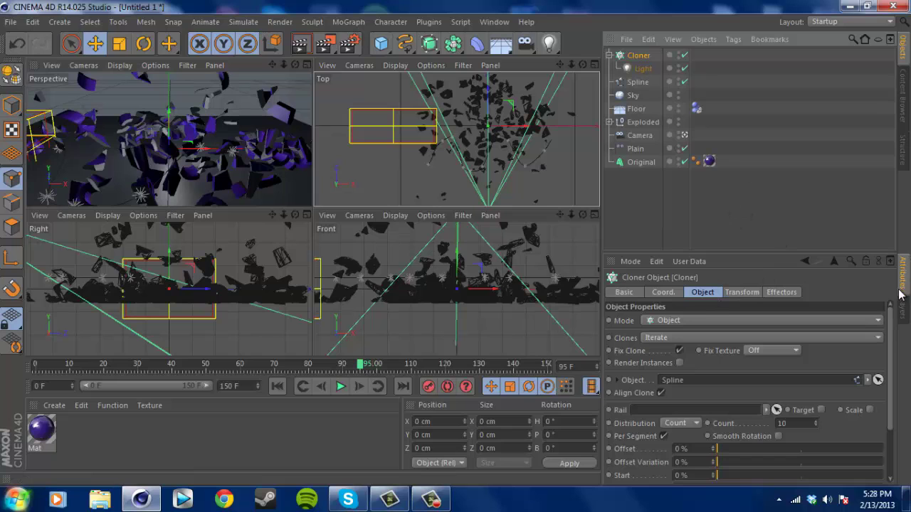
Step: Set the Cloner's distribution to Even with a count of 10 clones
{"action": "scroll", "coordinate": [894, 337], "scroll_direction": "down", "scroll_amount": 3}
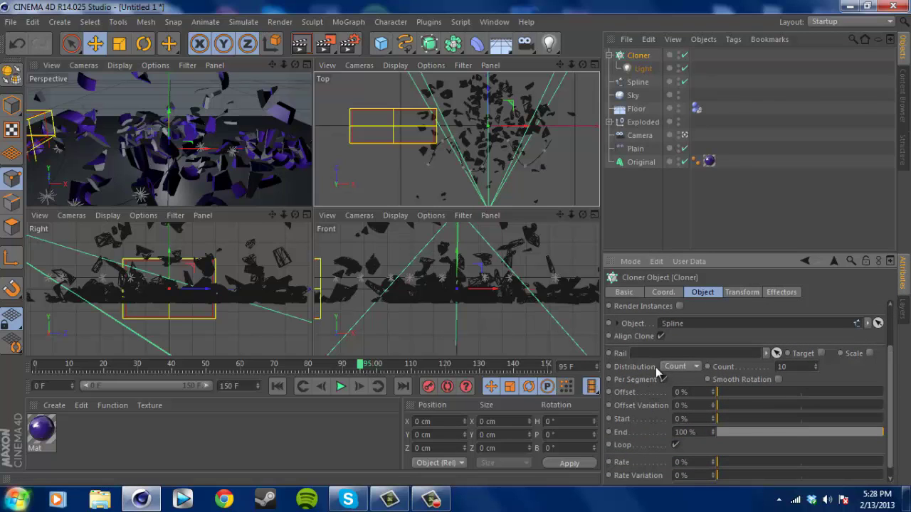
{"action": "left_click", "coordinate": [688, 367]}
{"action": "left_click", "coordinate": [680, 405]}
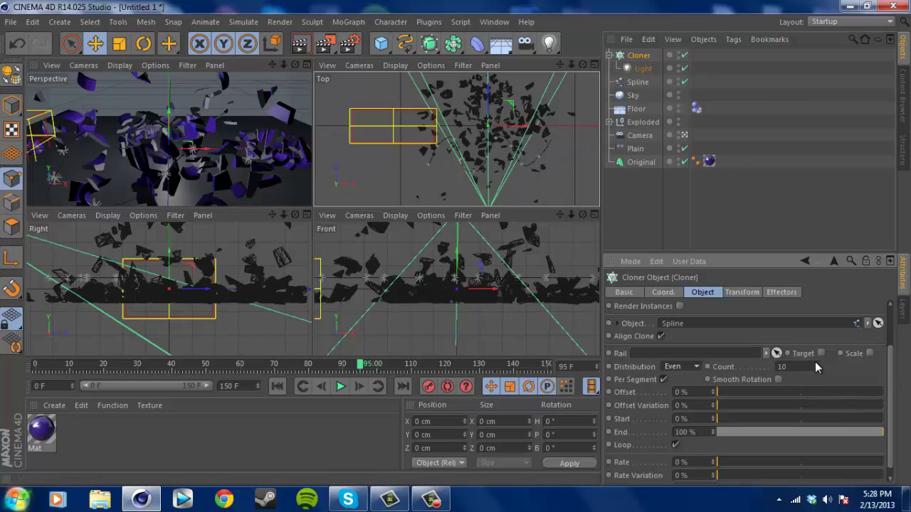
{"action": "scroll", "coordinate": [816, 367], "scroll_direction": "up", "scroll_amount": 19}
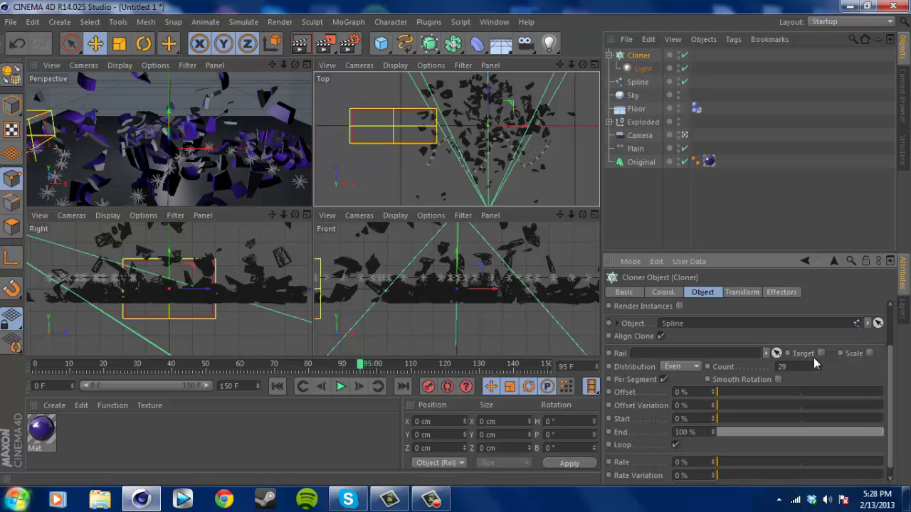
{"action": "scroll", "coordinate": [816, 365], "scroll_direction": "down", "scroll_amount": 12}
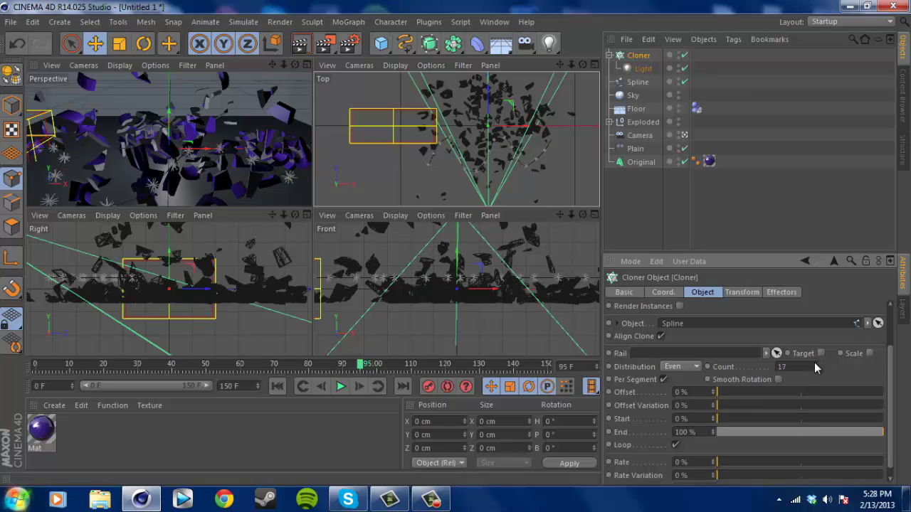
{"action": "scroll", "coordinate": [816, 366], "scroll_direction": "down", "scroll_amount": 1}
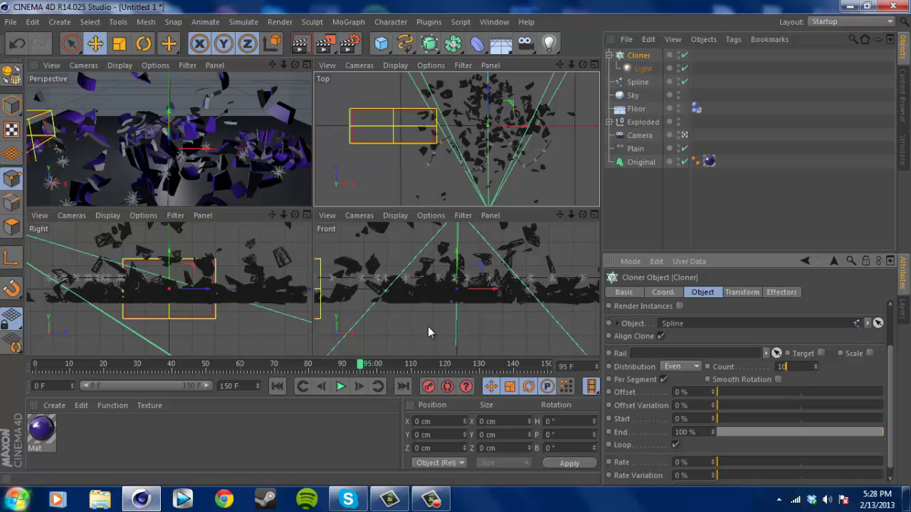
{"action": "left_click", "coordinate": [756, 197]}
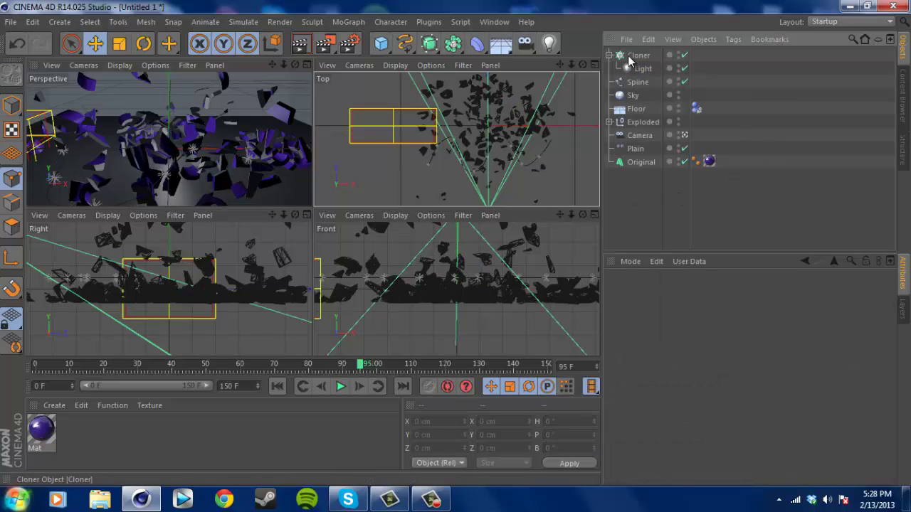
Step: Move the Spline up and right to X 555.086 cm, Z -142.475 cm, then maximize Perspective
{"action": "left_click", "coordinate": [636, 81]}
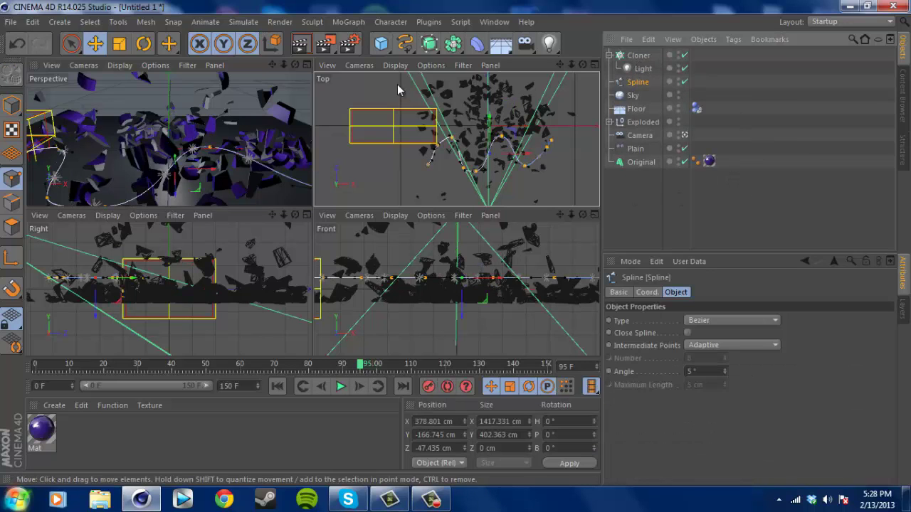
{"action": "left_click", "coordinate": [307, 65]}
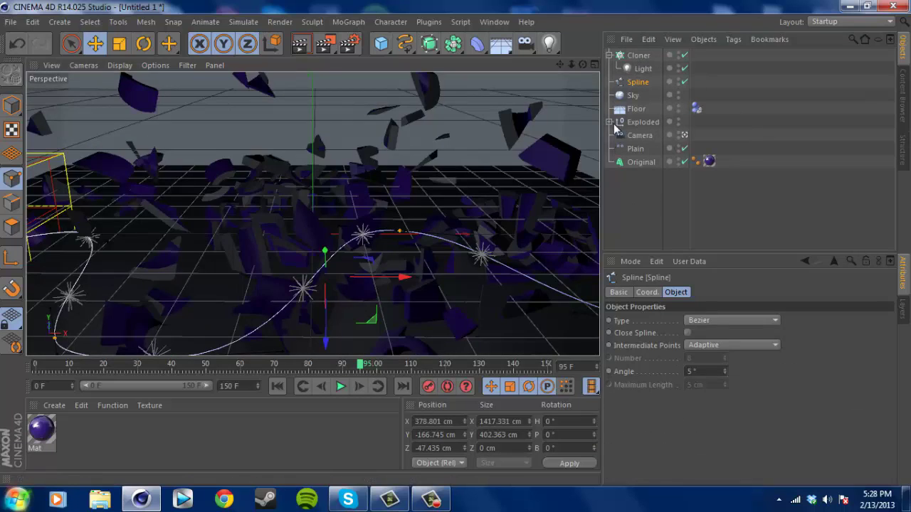
{"action": "left_click", "coordinate": [594, 65]}
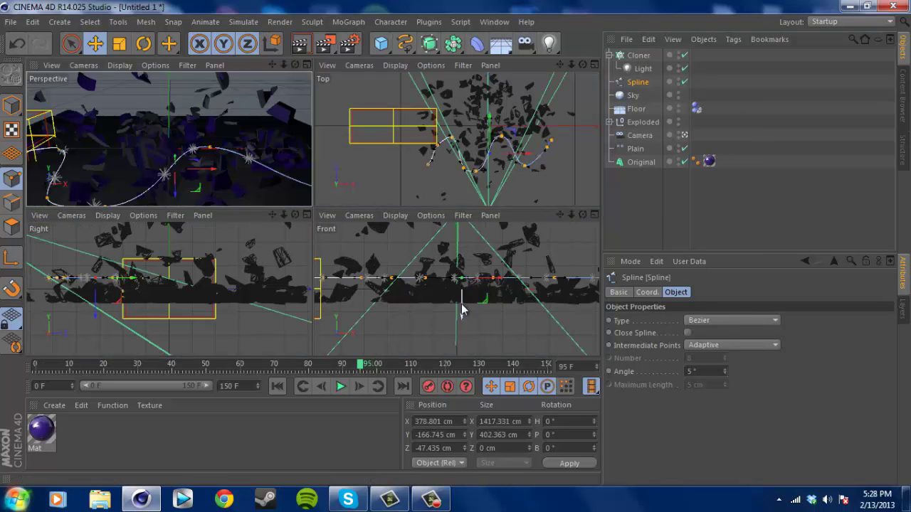
{"action": "left_click_drag", "start_coordinate": [459, 318], "coordinate": [458, 296]}
{"action": "left_click_drag", "start_coordinate": [497, 130], "coordinate": [568, 92]}
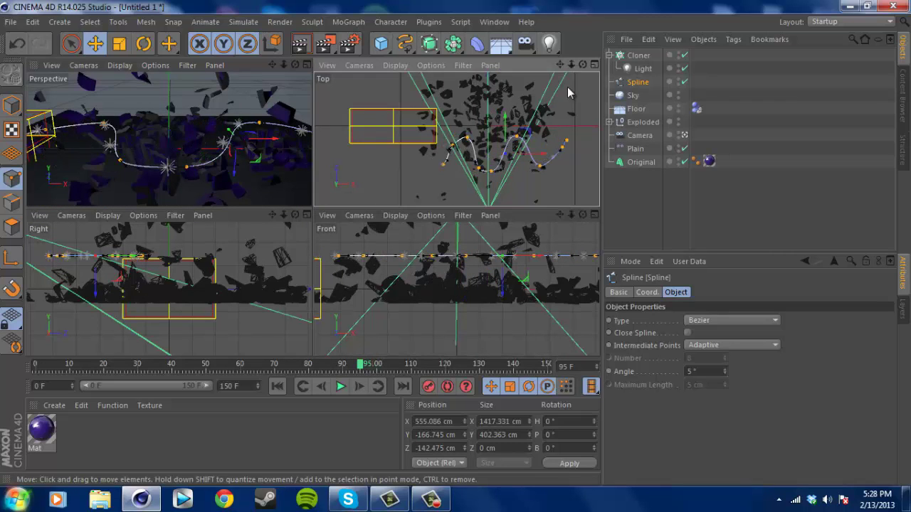
{"action": "left_click", "coordinate": [306, 64]}
{"action": "left_click", "coordinate": [715, 190]}
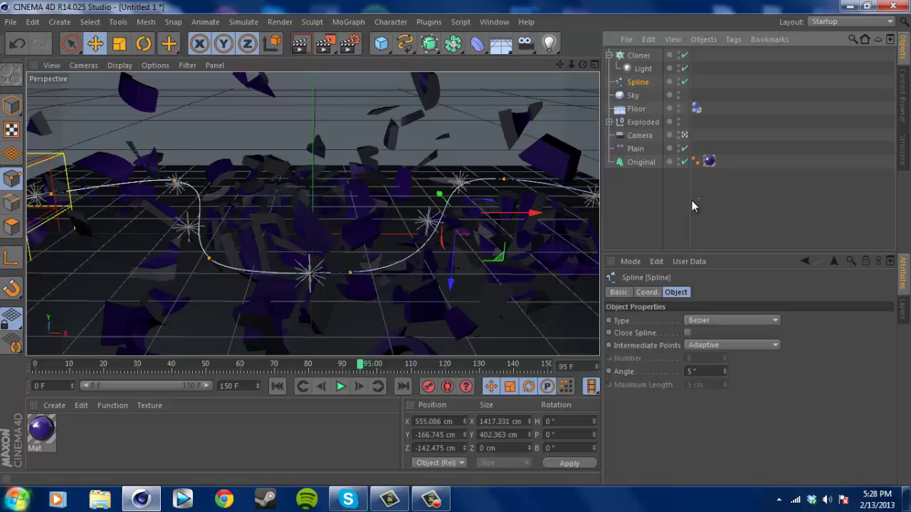
Step: Render frame 95 of the shattered text in the Perspective view
{"action": "left_click", "coordinate": [309, 47]}
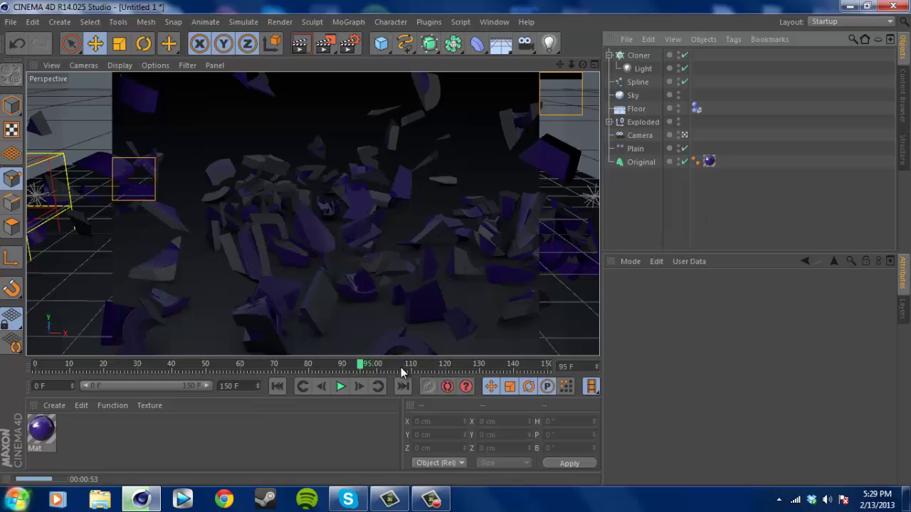
Step: Disable the Cloner, Light and Spline objects
{"action": "left_click", "coordinate": [683, 55]}
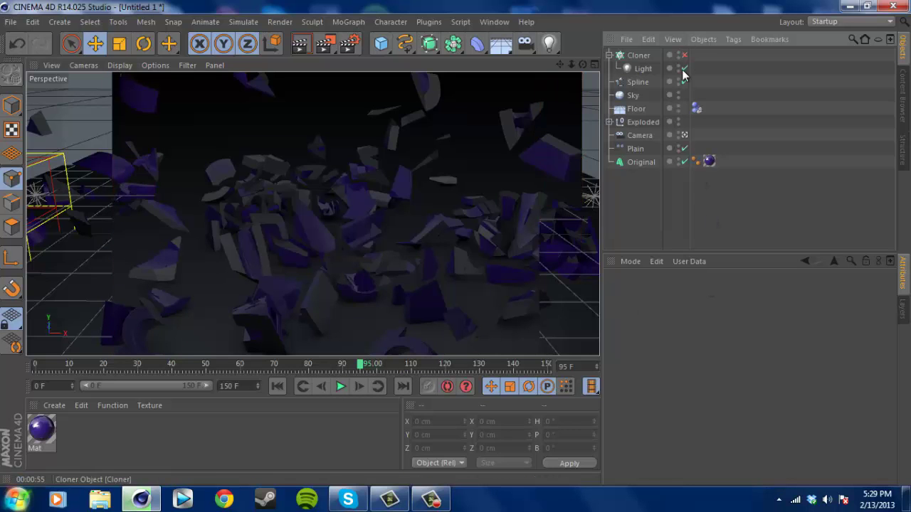
{"action": "left_click", "coordinate": [684, 69]}
{"action": "left_click", "coordinate": [684, 82]}
Step: Turn on Global Illumination in the render settings
{"action": "left_click", "coordinate": [348, 43]}
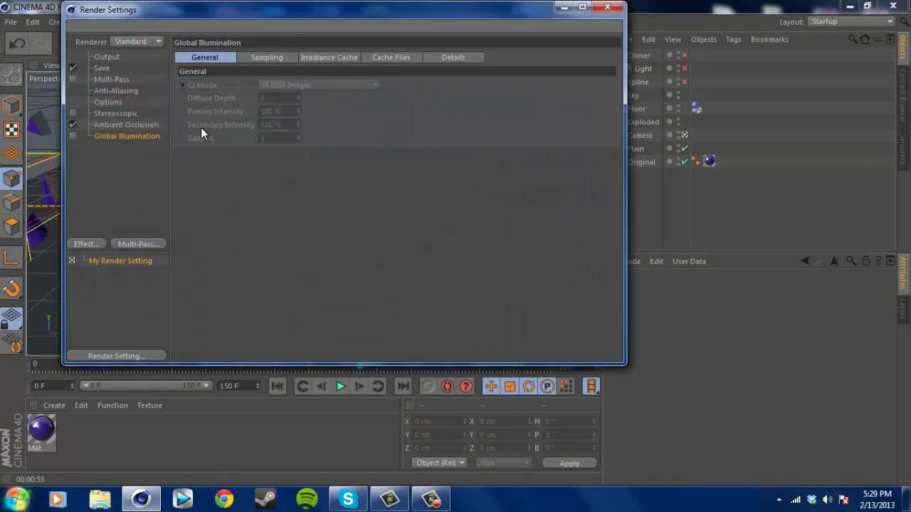
{"action": "left_click", "coordinate": [73, 136]}
{"action": "left_click", "coordinate": [608, 8]}
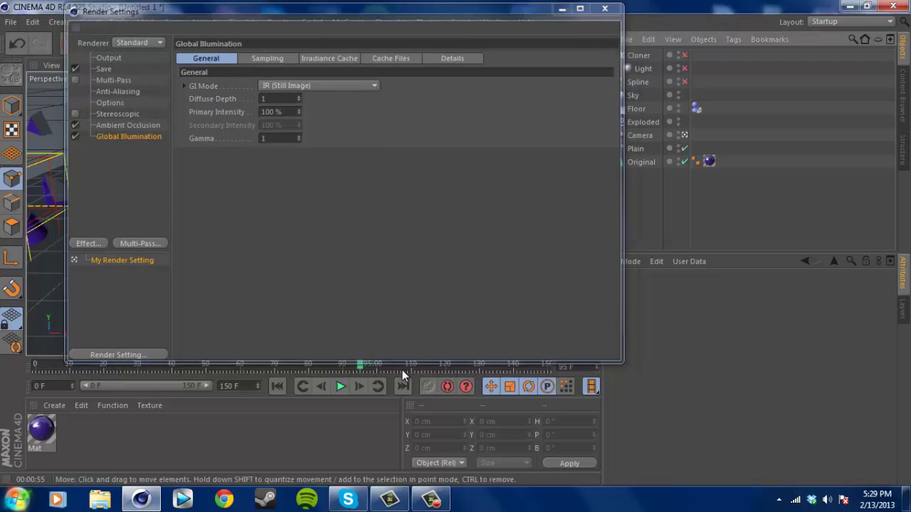
Step: Play the shattering animation from frame 0, then scrub back to before the shatter
{"action": "left_click", "coordinate": [276, 385]}
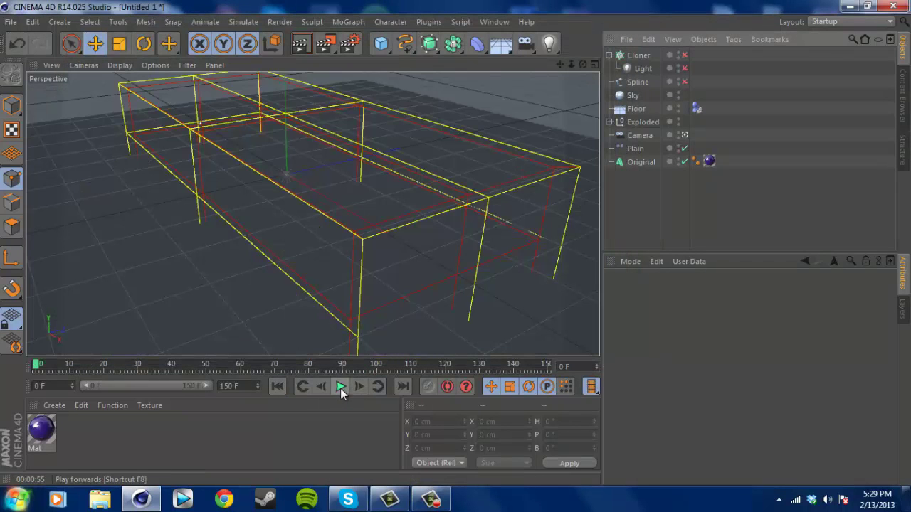
{"action": "left_click", "coordinate": [340, 387]}
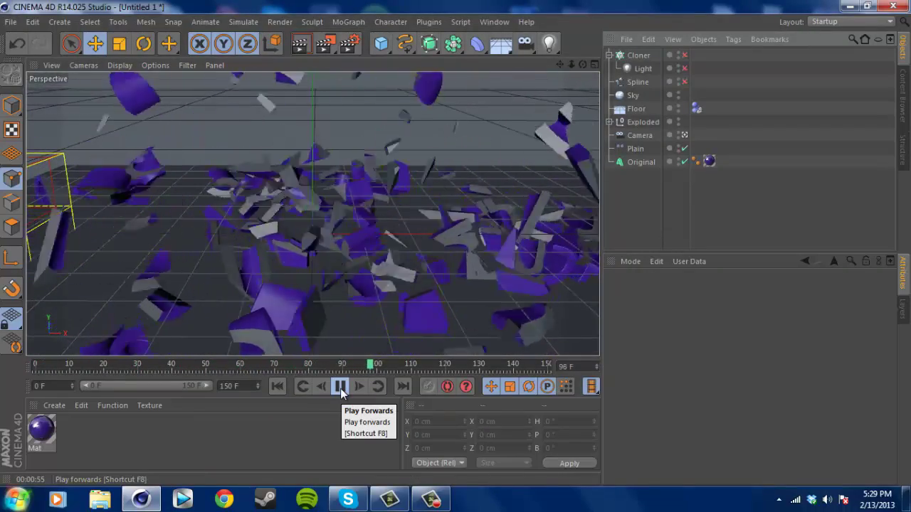
{"action": "left_click", "coordinate": [491, 369]}
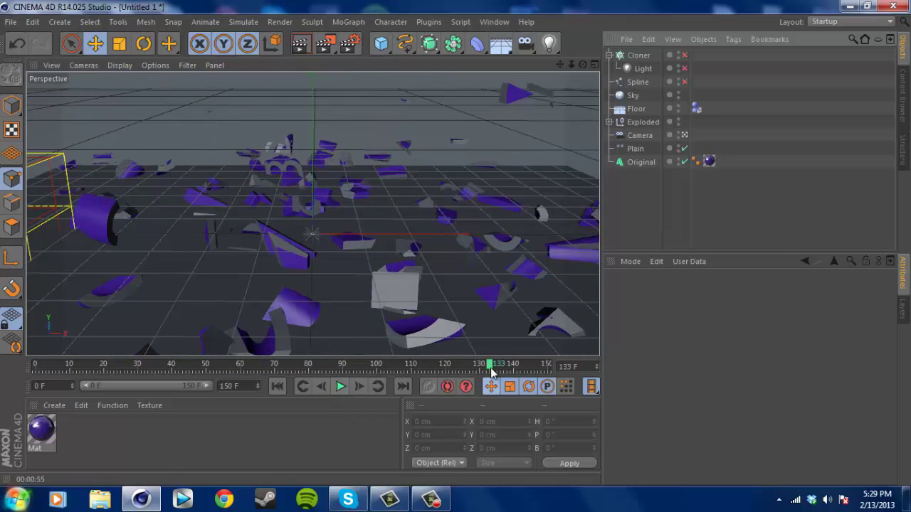
{"action": "left_click_drag", "start_coordinate": [491, 369], "coordinate": [326, 364]}
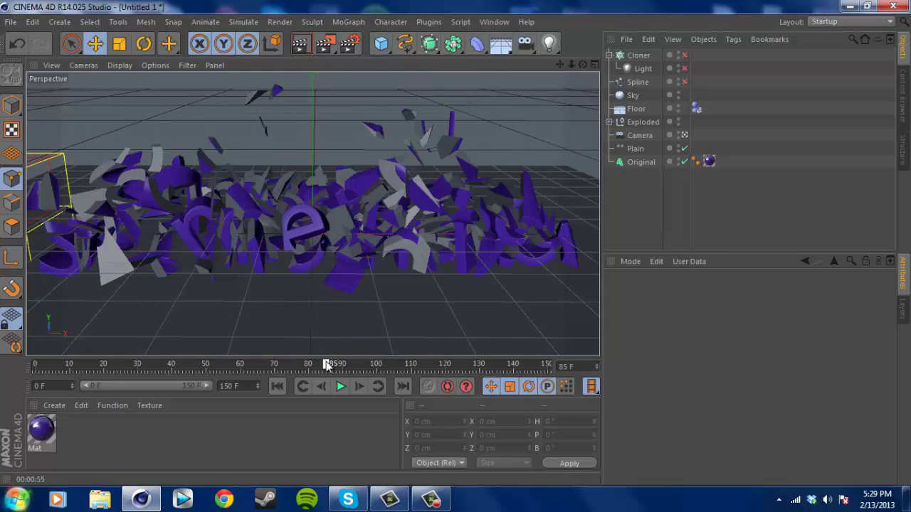
Step: Keyframe the project dynamics Time Scale at 100% on frame 84
{"action": "left_click", "coordinate": [634, 262]}
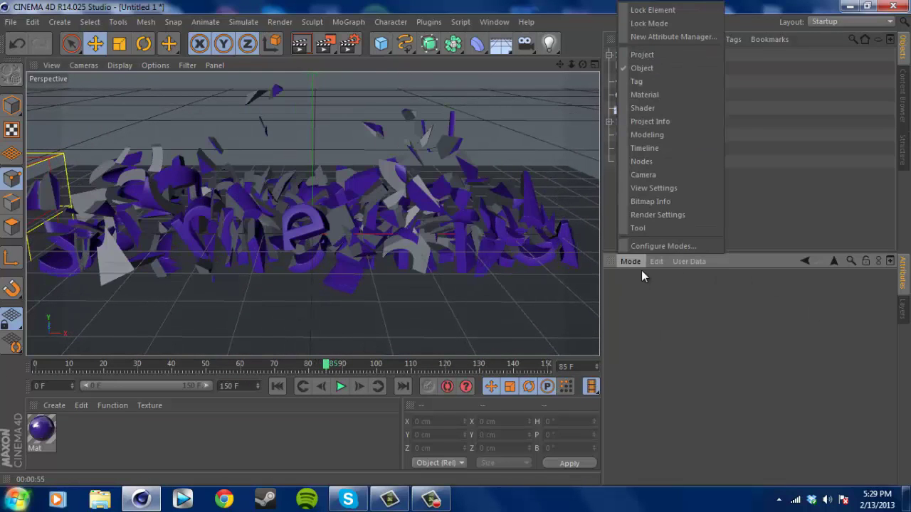
{"action": "left_click", "coordinate": [654, 56]}
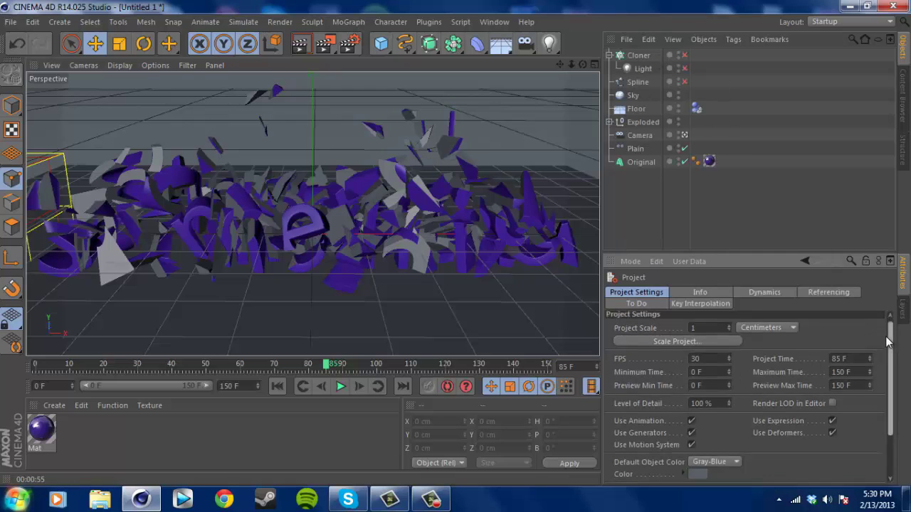
{"action": "scroll", "coordinate": [878, 340], "scroll_direction": "down", "scroll_amount": 2}
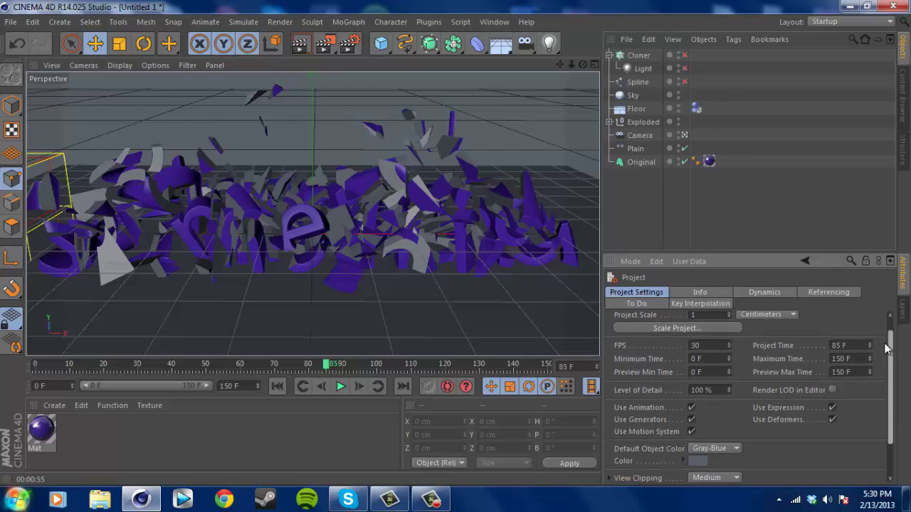
{"action": "left_click", "coordinate": [763, 292]}
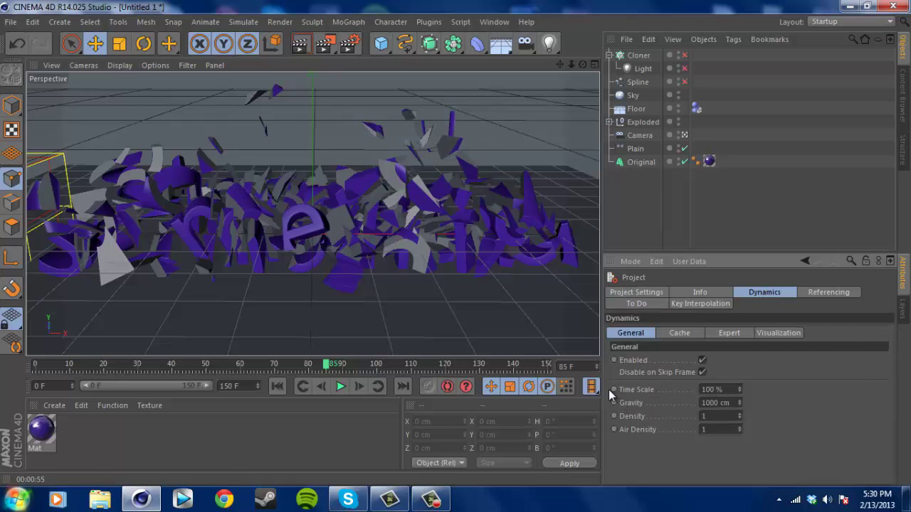
{"action": "left_click", "coordinate": [321, 386]}
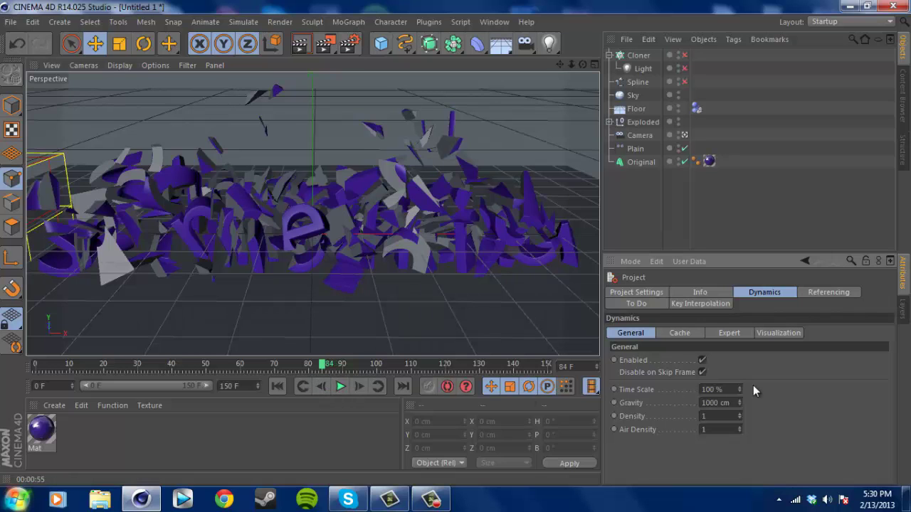
{"action": "left_click", "coordinate": [613, 389], "text": "ctrl"}
Step: Play the animation from the start and step forward to frame 85
{"action": "left_click_drag", "start_coordinate": [322, 365], "coordinate": [292, 375]}
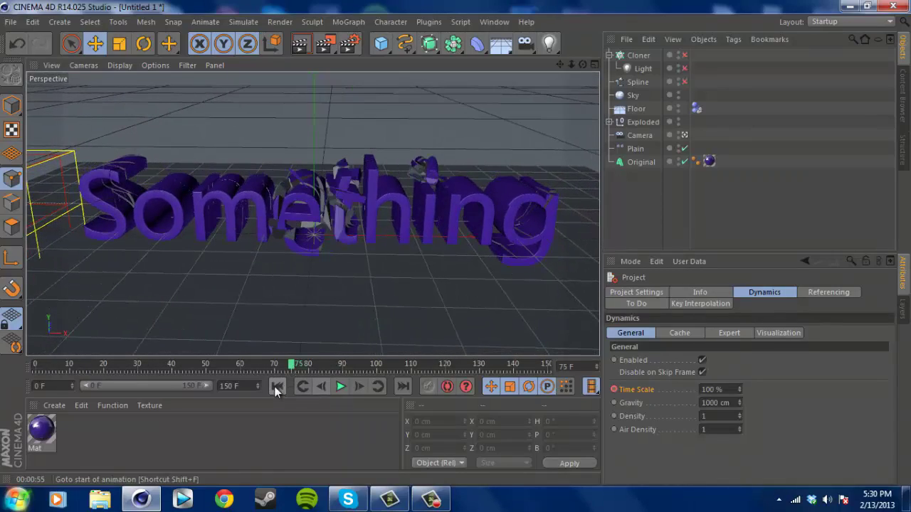
{"action": "left_click", "coordinate": [277, 386]}
{"action": "left_click", "coordinate": [340, 386]}
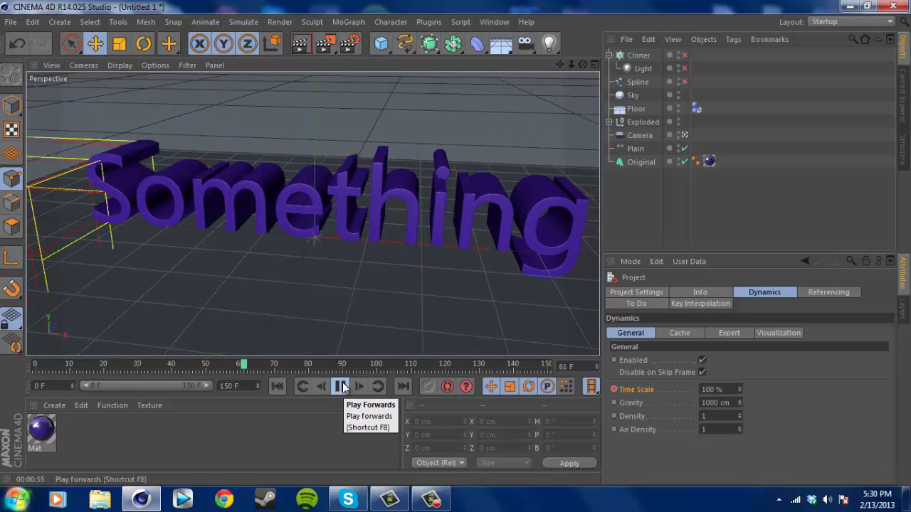
{"action": "left_click", "coordinate": [341, 386]}
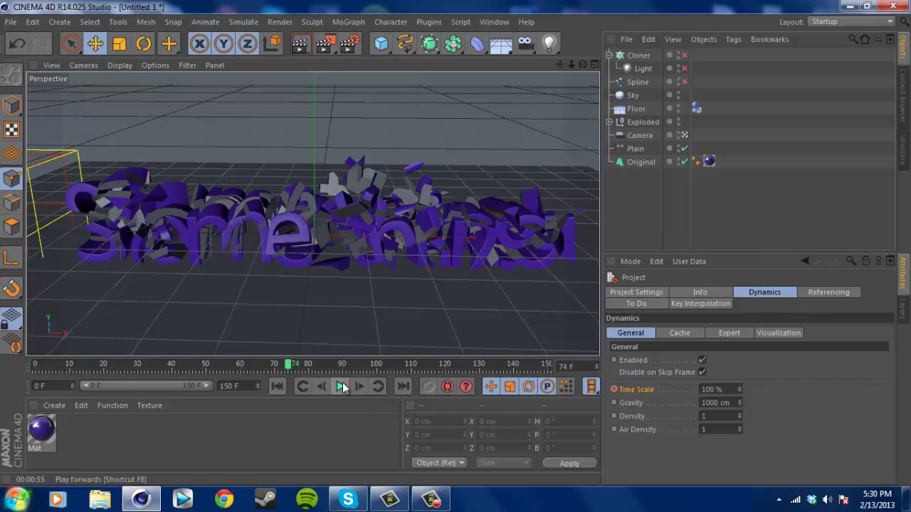
{"action": "left_click", "coordinate": [341, 386]}
{"action": "left_click", "coordinate": [340, 387]}
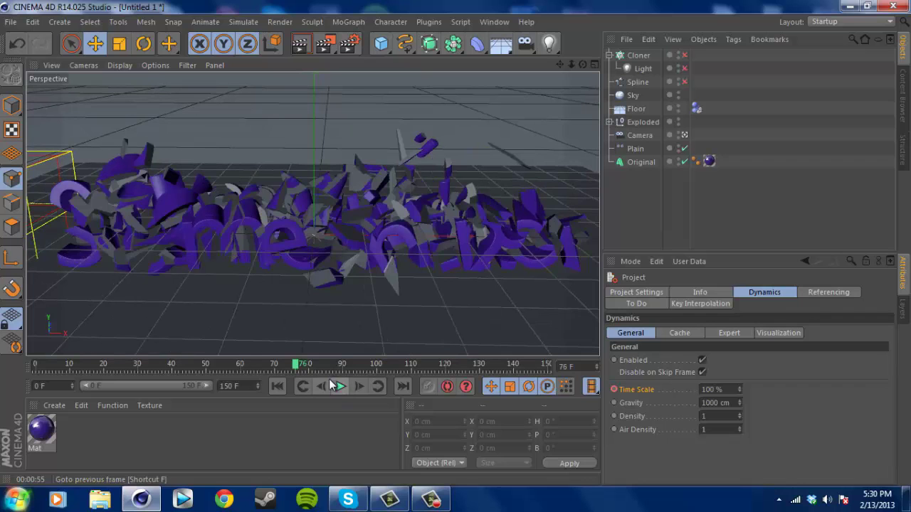
{"action": "left_click", "coordinate": [358, 386]}
{"action": "left_click", "coordinate": [358, 387]}
{"action": "left_click", "coordinate": [358, 386]}
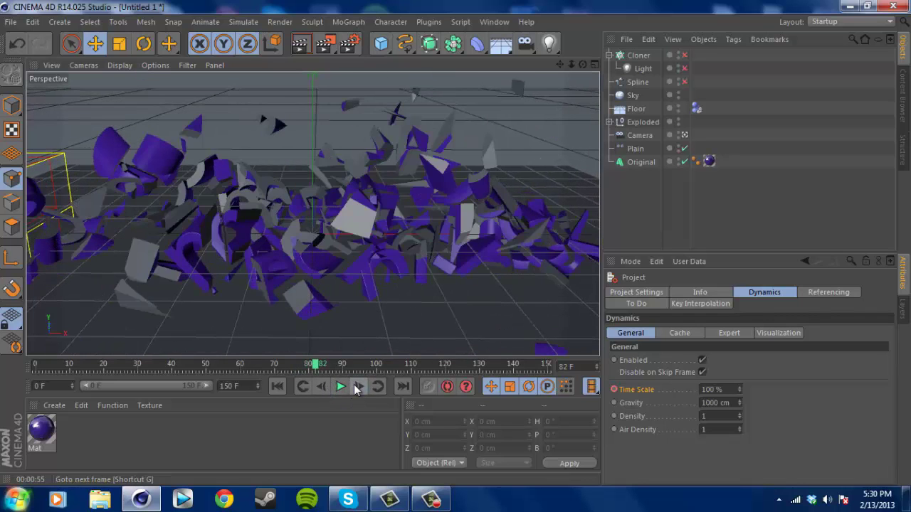
{"action": "left_click", "coordinate": [357, 387]}
{"action": "left_click", "coordinate": [358, 386]}
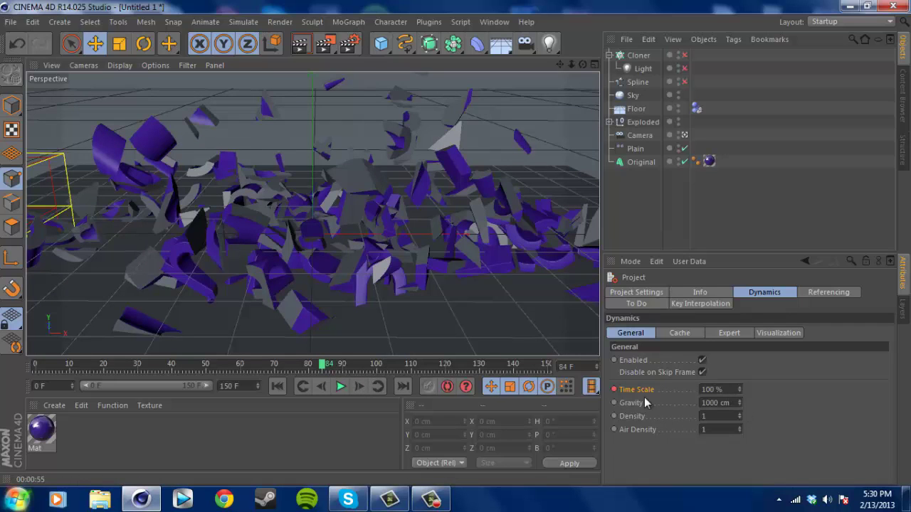
{"action": "left_click", "coordinate": [359, 387]}
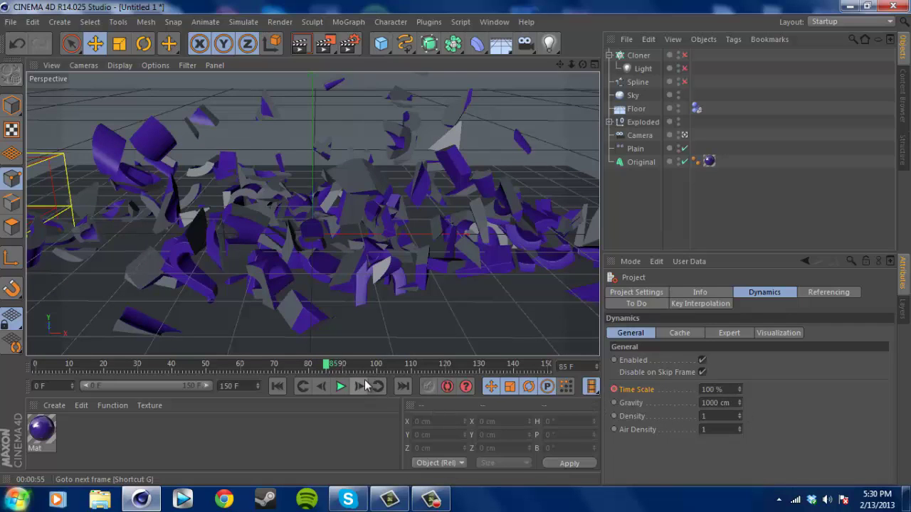
Step: Set Time Scale to 20% on frame 85, then rewind and play the slowed shatter
{"action": "left_click", "coordinate": [718, 389]}
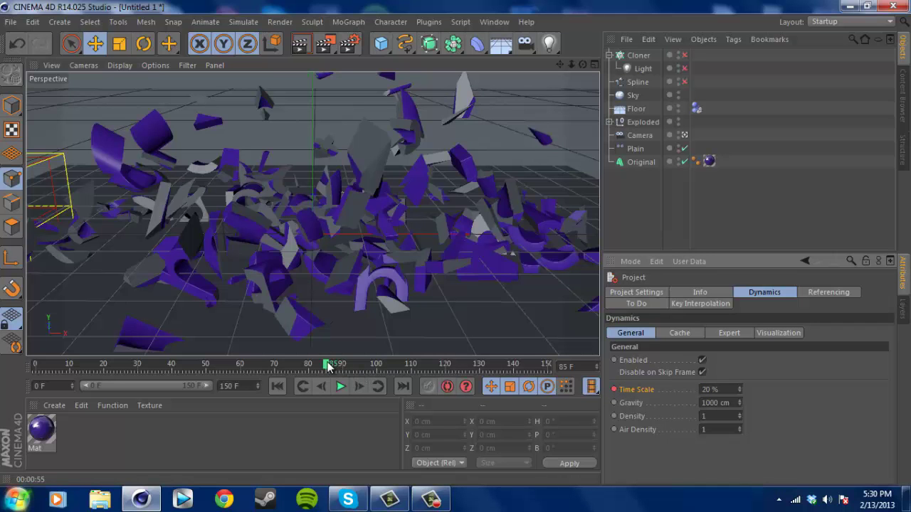
{"action": "left_click_drag", "start_coordinate": [327, 366], "coordinate": [36, 366]}
{"action": "left_click", "coordinate": [340, 387]}
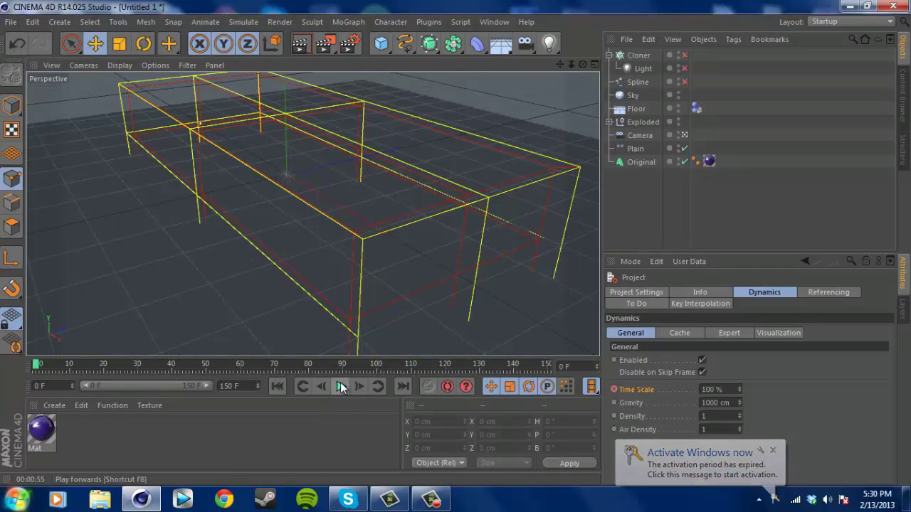
Step: Extend the animation's end frame to 160
{"action": "double_click", "coordinate": [230, 385]}
{"action": "type", "text": "16"}
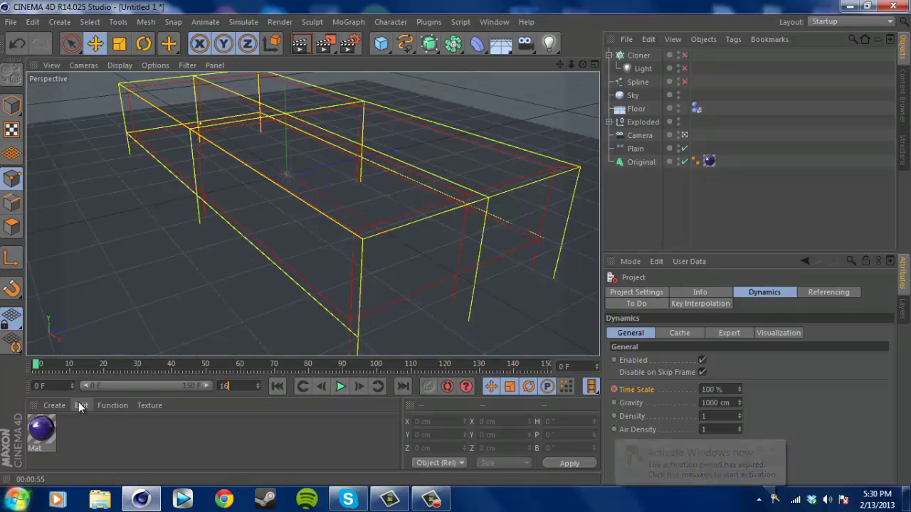
{"action": "type", "text": "0 F"}
{"action": "key", "text": "Return"}
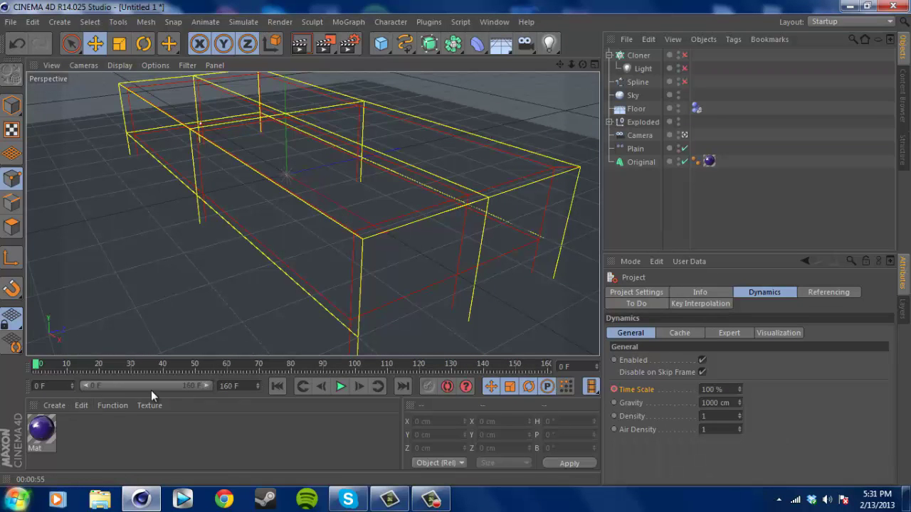
Step: Play the slow-motion shatter, then scrub back to frame 85 where it begins
{"action": "left_click", "coordinate": [336, 390]}
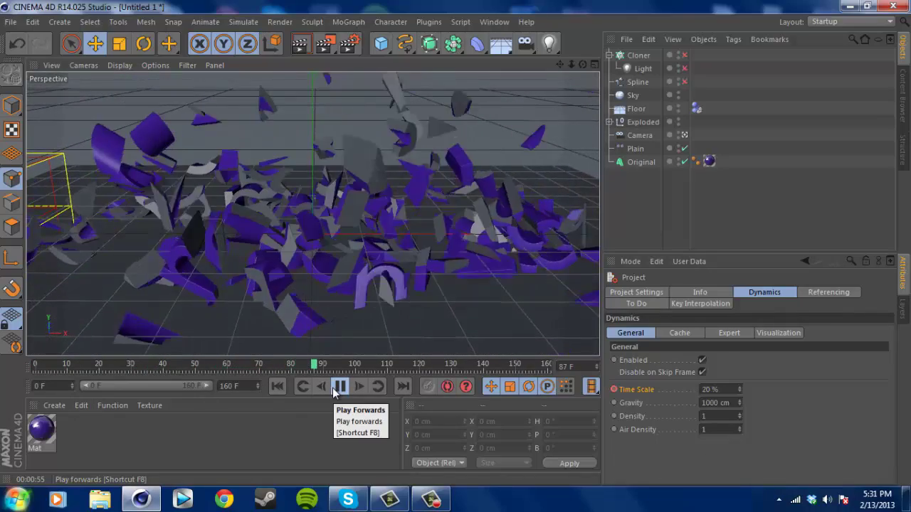
{"action": "left_click", "coordinate": [337, 388]}
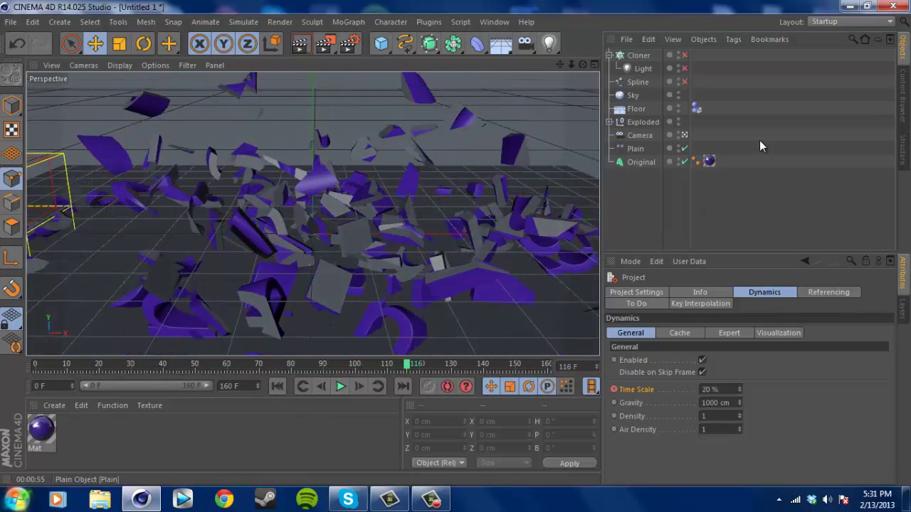
{"action": "left_click_drag", "start_coordinate": [409, 364], "coordinate": [146, 366]}
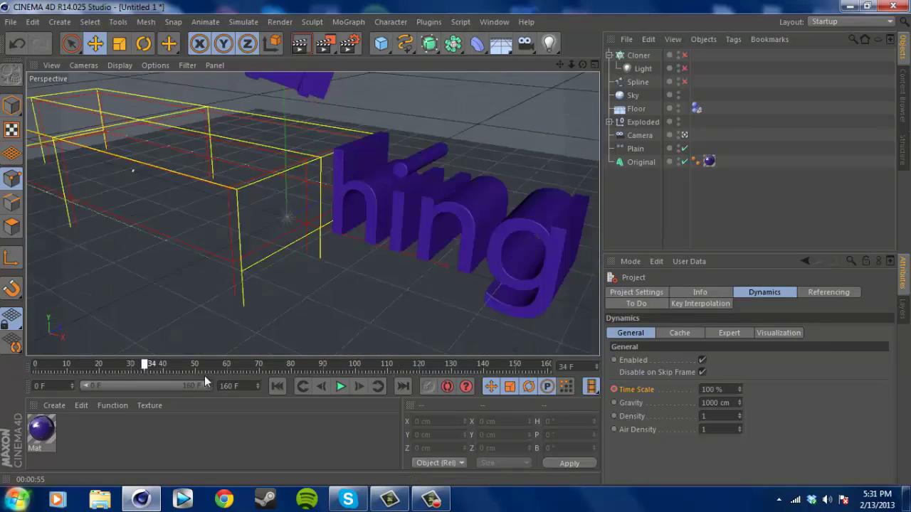
{"action": "left_click_drag", "start_coordinate": [226, 366], "coordinate": [310, 368]}
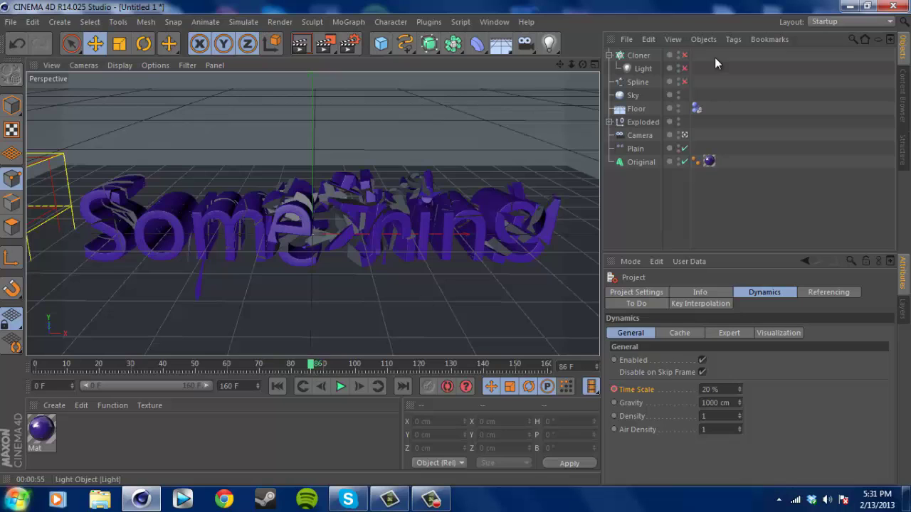
Step: Select the Camera, scrub toward the end, and zoom the view out from the text
{"action": "left_click", "coordinate": [644, 137]}
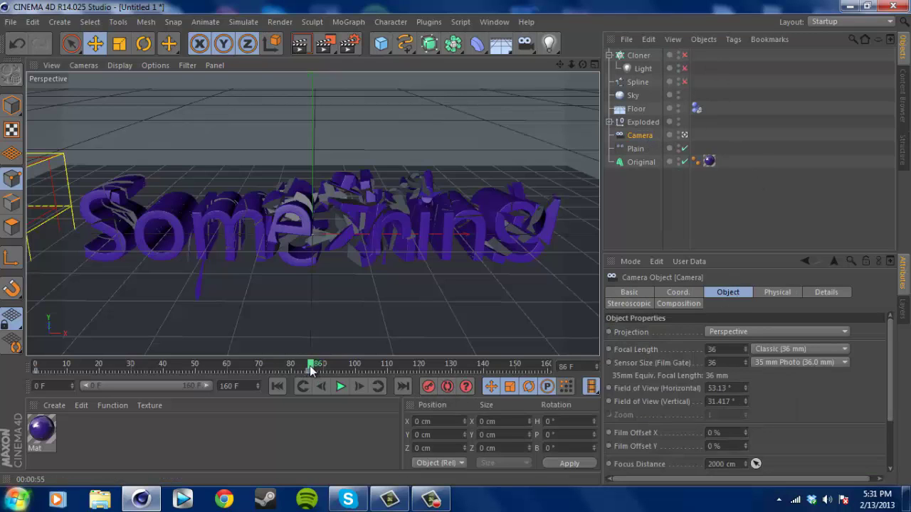
{"action": "left_click_drag", "start_coordinate": [323, 368], "coordinate": [535, 368]}
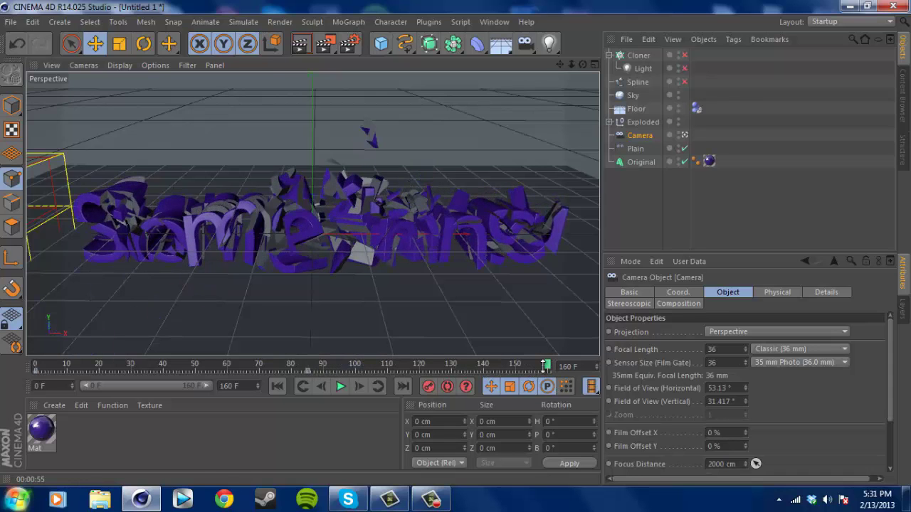
{"action": "left_click_drag", "start_coordinate": [570, 65], "coordinate": [447, 245]}
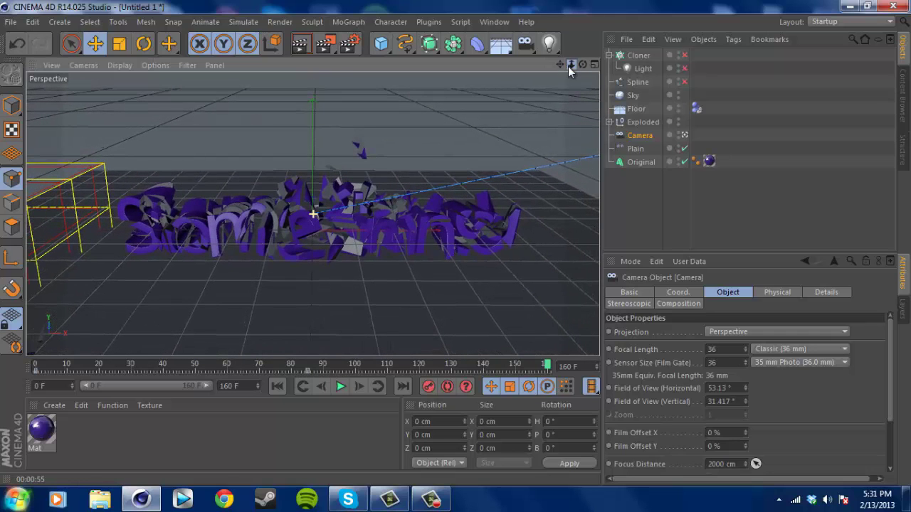
{"action": "left_click_drag", "start_coordinate": [571, 64], "coordinate": [458, 249]}
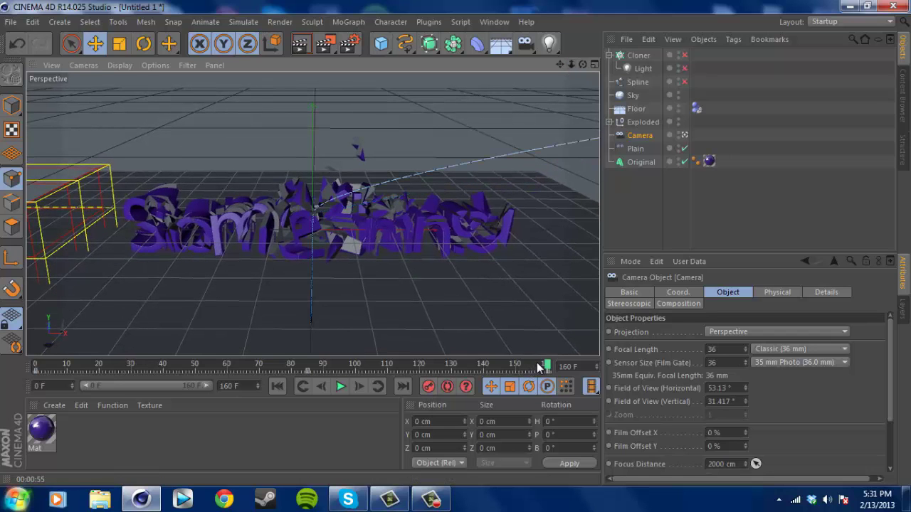
Step: Play the full 160-frame animation from the start, then return to frame 0
{"action": "left_click_drag", "start_coordinate": [542, 367], "coordinate": [35, 366]}
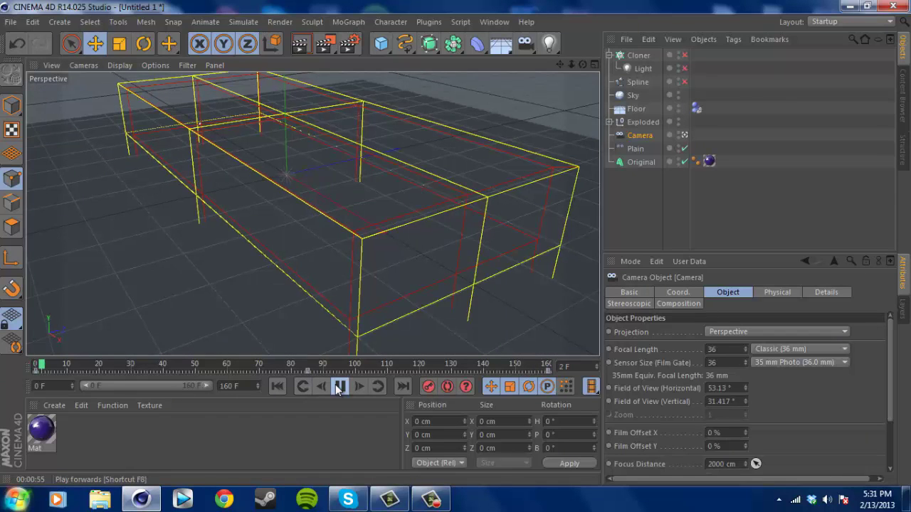
{"action": "left_click", "coordinate": [339, 386]}
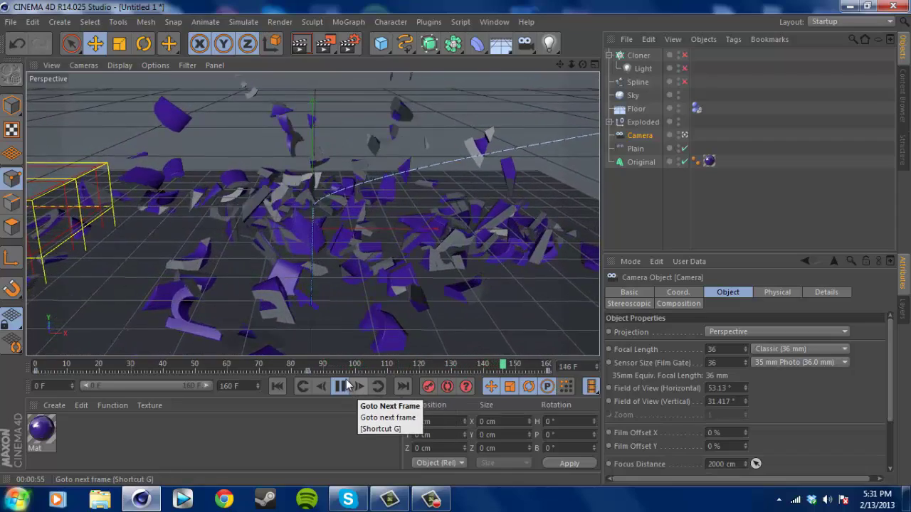
{"action": "left_click", "coordinate": [344, 385]}
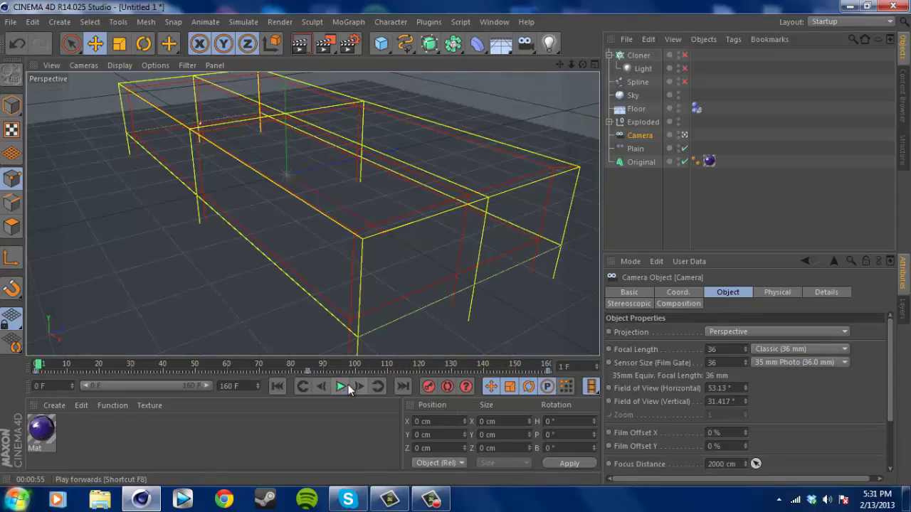
{"action": "left_click", "coordinate": [39, 366]}
{"action": "mouse_move", "coordinate": [40, 366]}
{"action": "left_mouse_down"}
{"action": "mouse_move", "coordinate": [556, 365]}
{"action": "mouse_move", "coordinate": [36, 366]}
{"action": "left_mouse_up"}
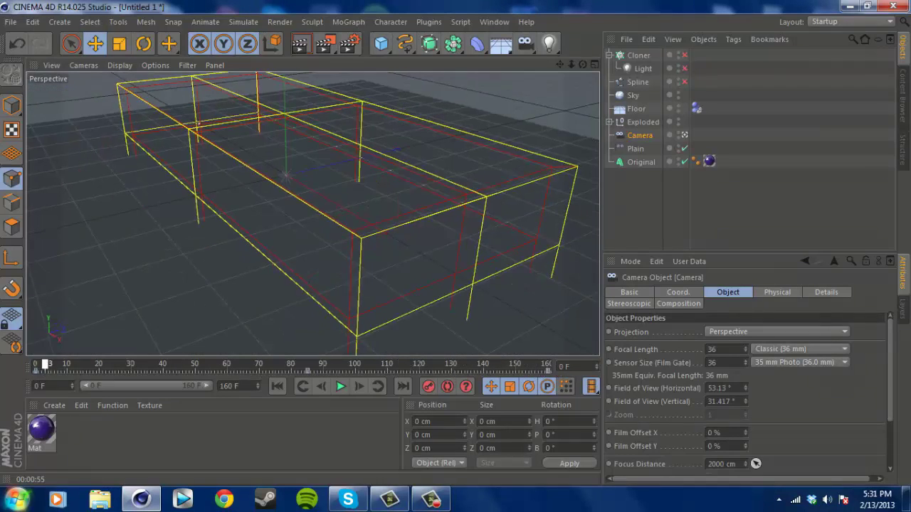
Step: Set the render output size to 1920 x 1080 pixels
{"action": "left_click", "coordinate": [357, 50]}
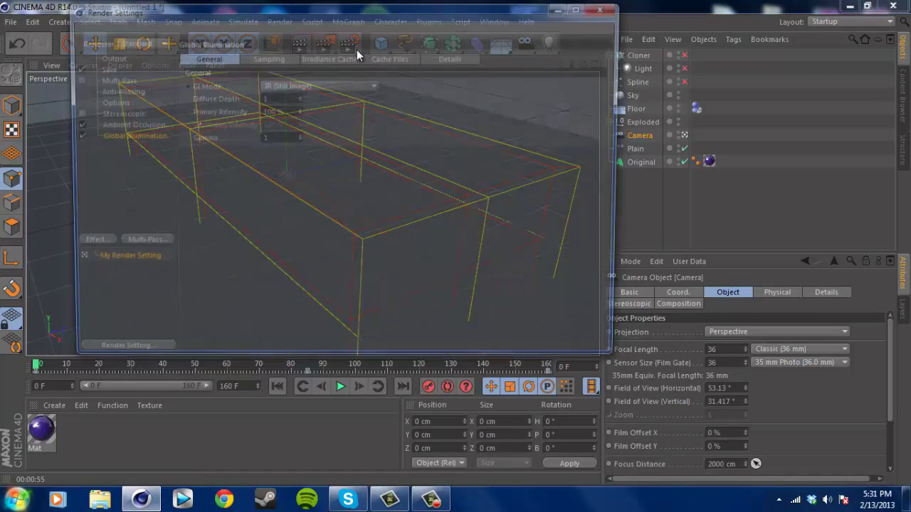
{"action": "left_click", "coordinate": [107, 57]}
{"action": "left_click", "coordinate": [277, 68]}
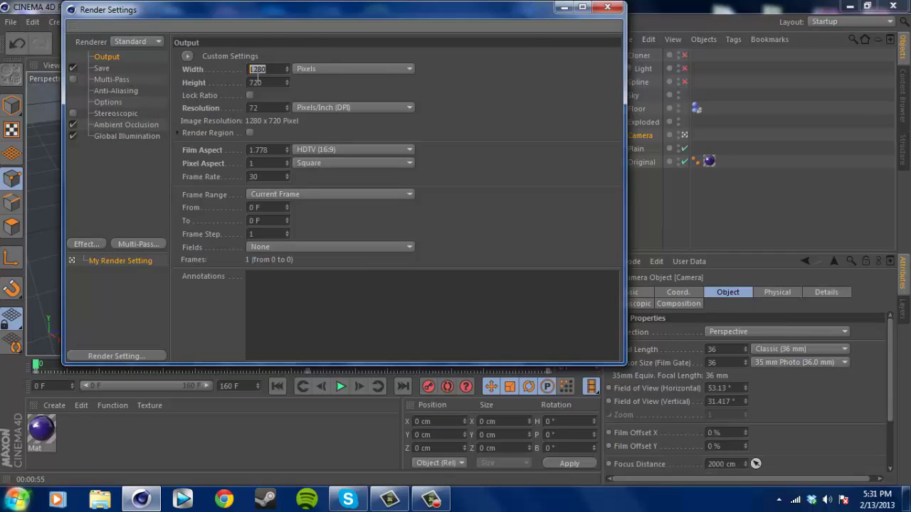
{"action": "left_click", "coordinate": [264, 82]}
{"action": "key", "text": "Return"}
{"action": "left_click", "coordinate": [282, 69]}
{"action": "type", "text": "1920"}
{"action": "key", "text": "Tab"}
{"action": "type", "text": "1080"}
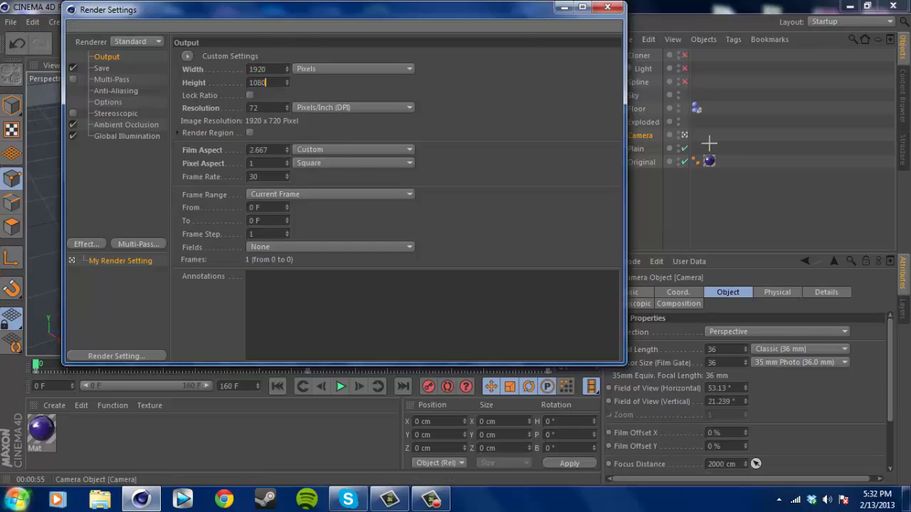
{"action": "key", "text": "Return"}
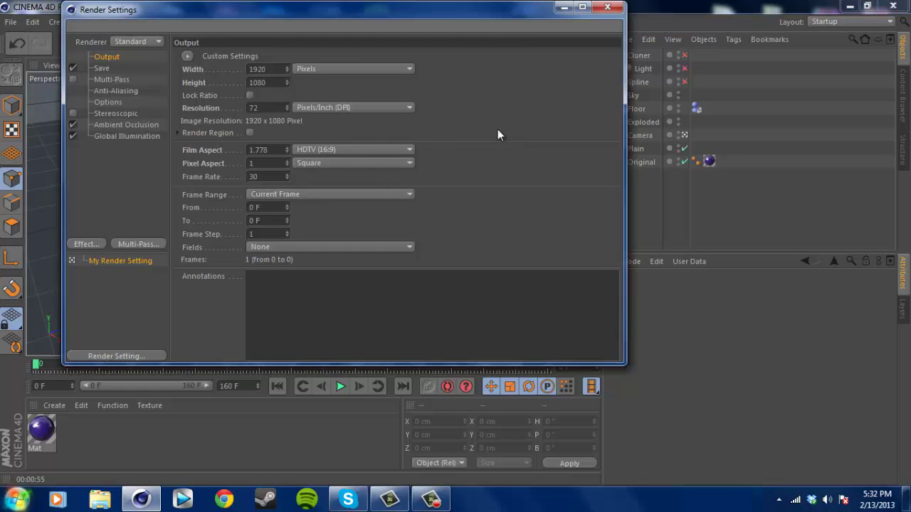
Step: Set the output resolution to 125 pixels per inch
{"action": "double_click", "coordinate": [269, 108]}
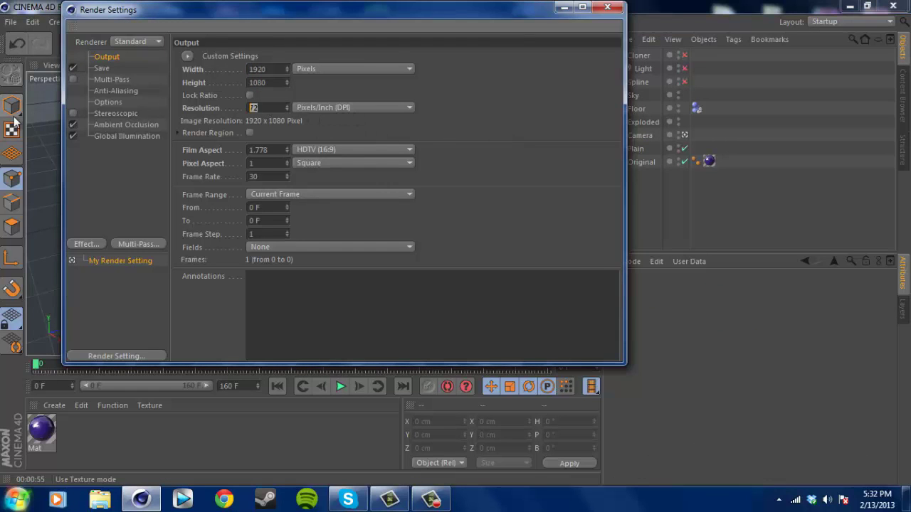
{"action": "type", "text": "125"}
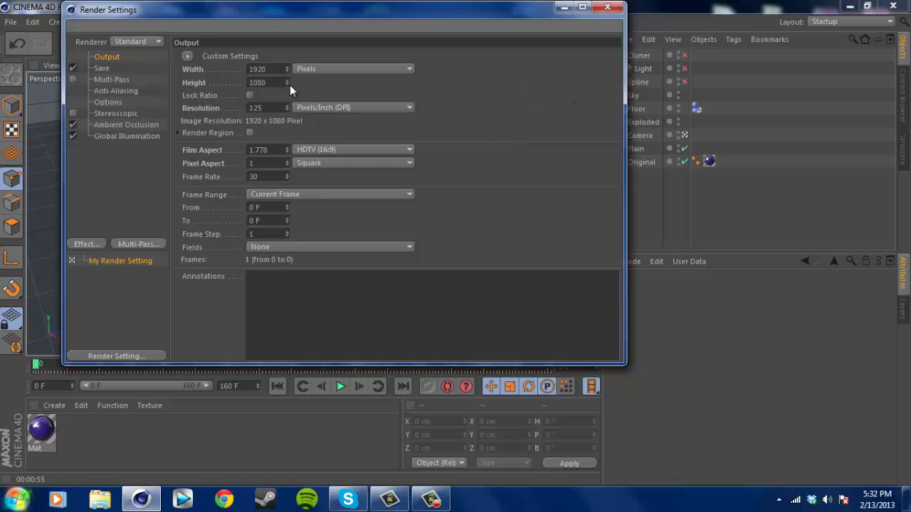
{"action": "left_click", "coordinate": [313, 192]}
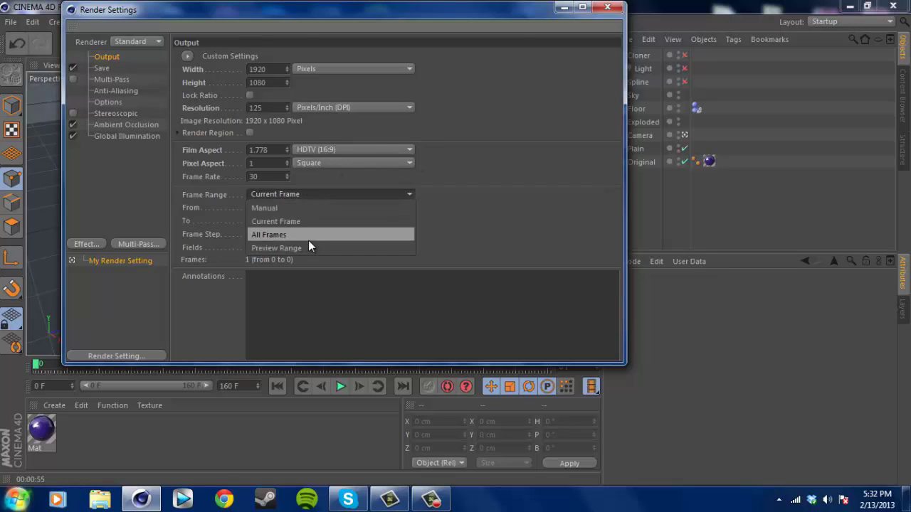
Step: Set the Frame Range to All Frames and keep Geometry anti-aliasing
{"action": "left_click", "coordinate": [306, 234]}
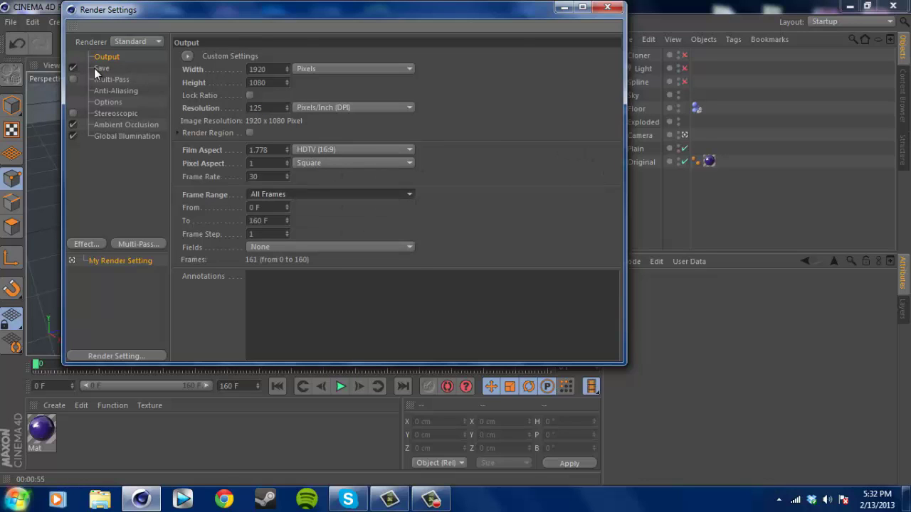
{"action": "left_click", "coordinate": [98, 68]}
{"action": "left_click", "coordinate": [108, 79]}
{"action": "left_click", "coordinate": [121, 91]}
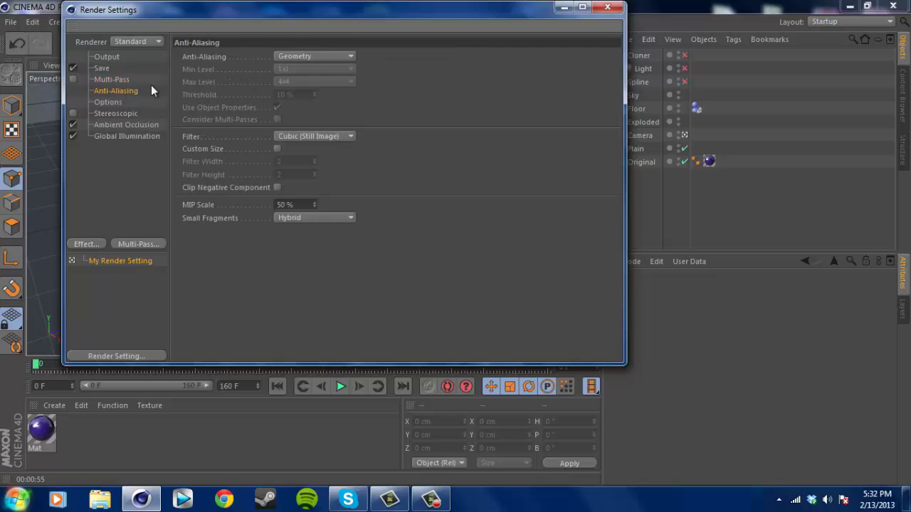
{"action": "left_click", "coordinate": [323, 56]}
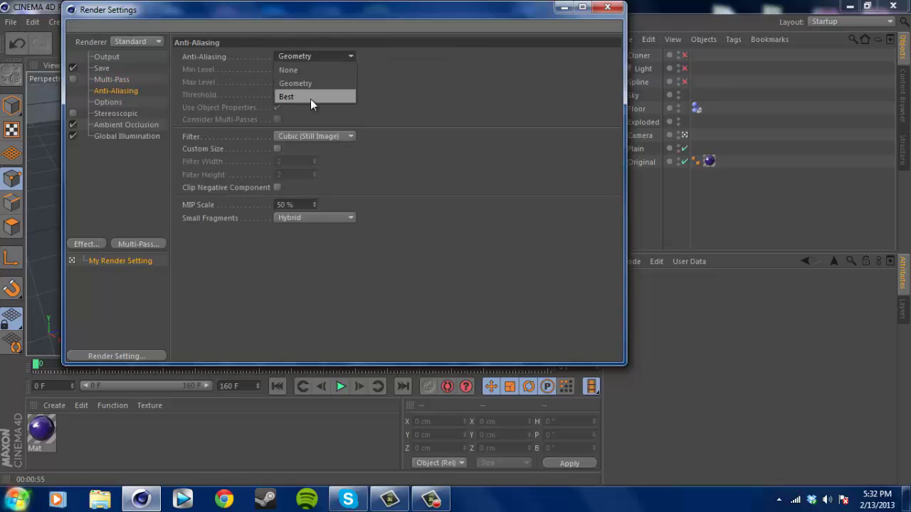
{"action": "left_click", "coordinate": [468, 108]}
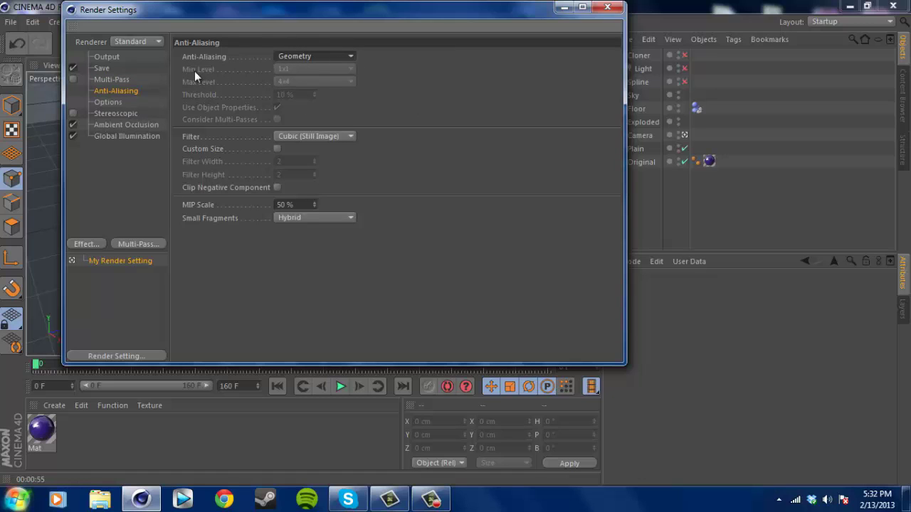
Step: Enable Multi-Pass with every channel added, close the settings, and play the animation
{"action": "left_click", "coordinate": [107, 79]}
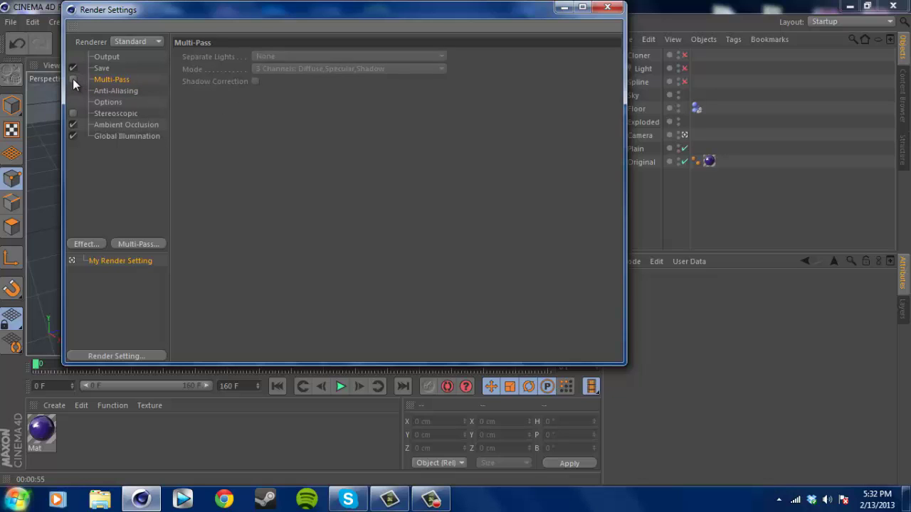
{"action": "left_click", "coordinate": [73, 79]}
{"action": "right_click", "coordinate": [118, 80]}
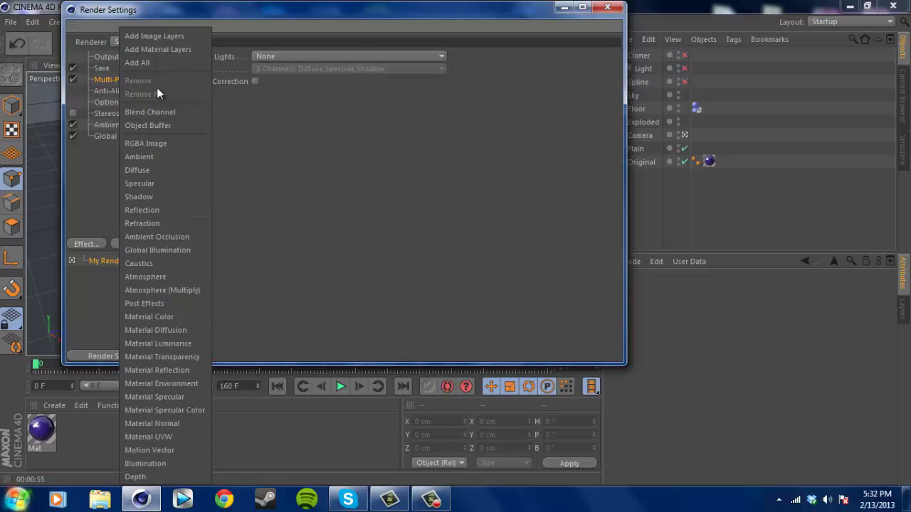
{"action": "left_click", "coordinate": [163, 62]}
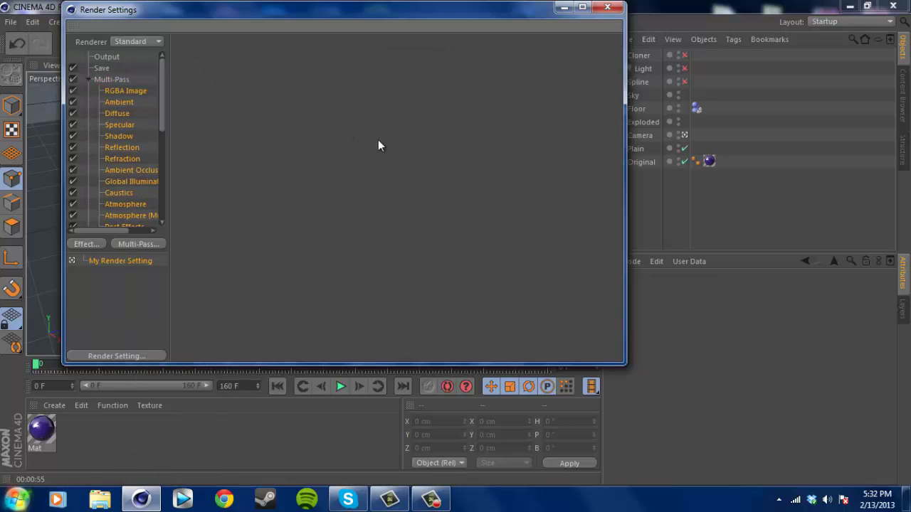
{"action": "left_click", "coordinate": [88, 79]}
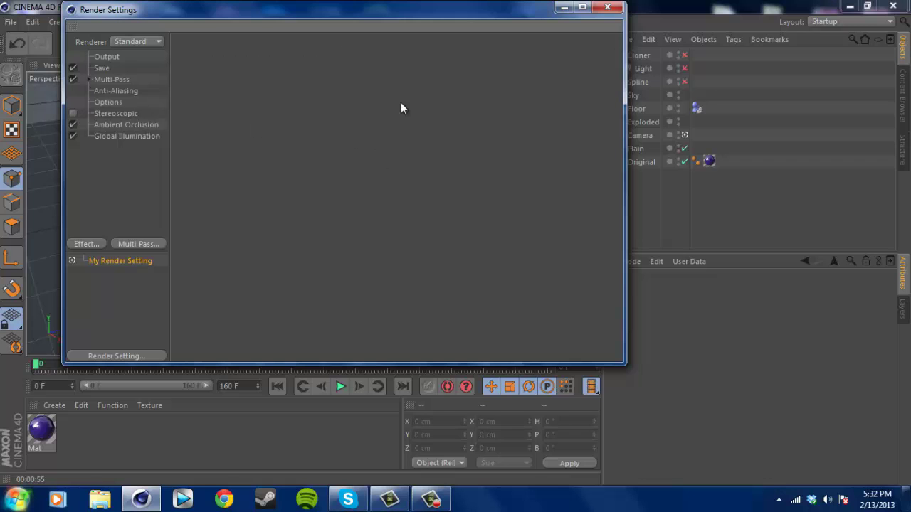
{"action": "left_click", "coordinate": [607, 8]}
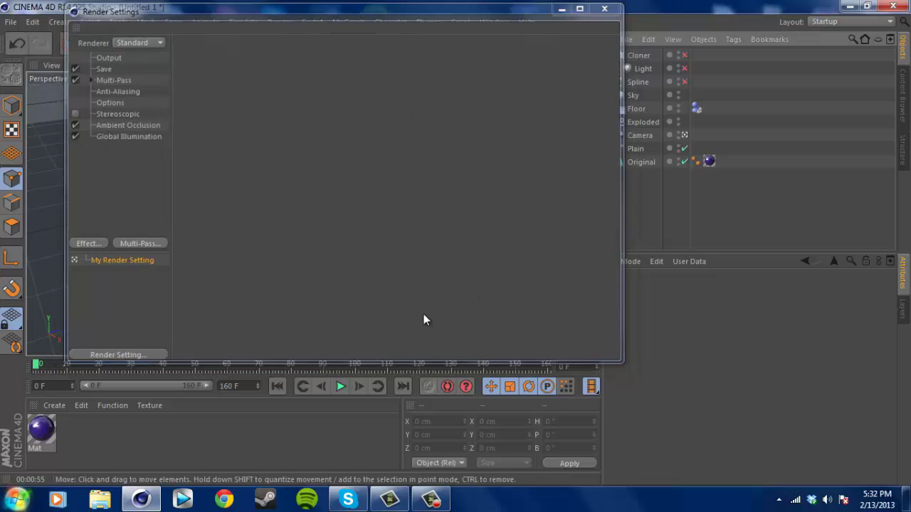
{"action": "left_click", "coordinate": [340, 387]}
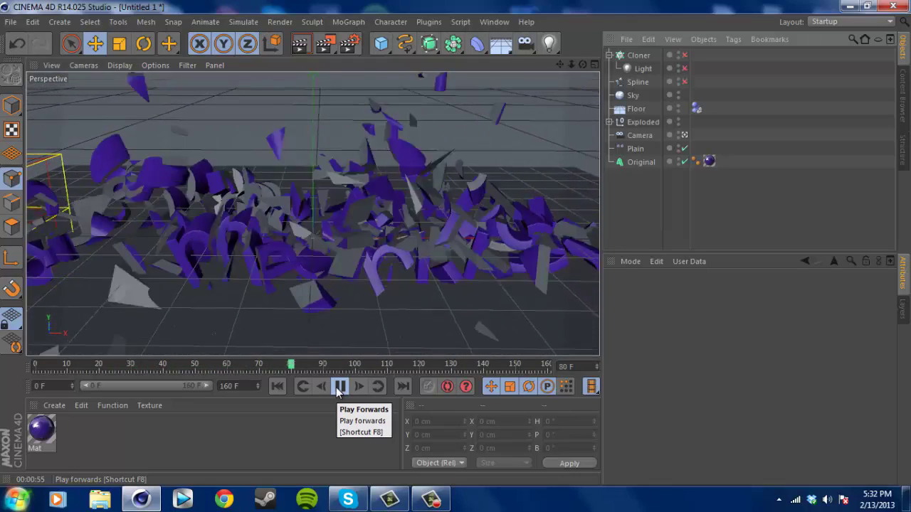
Step: Stop playback at frame 88 and render that frame in the viewport
{"action": "left_click", "coordinate": [341, 386]}
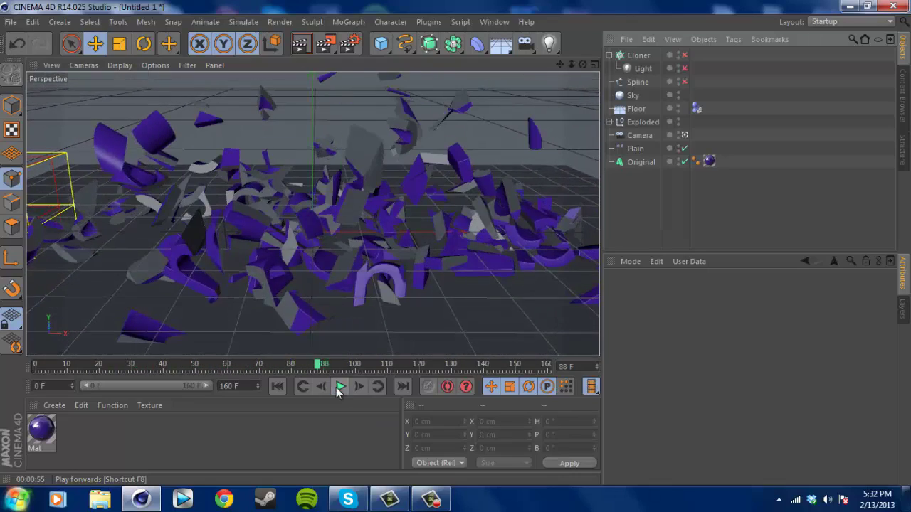
{"action": "left_click", "coordinate": [300, 43]}
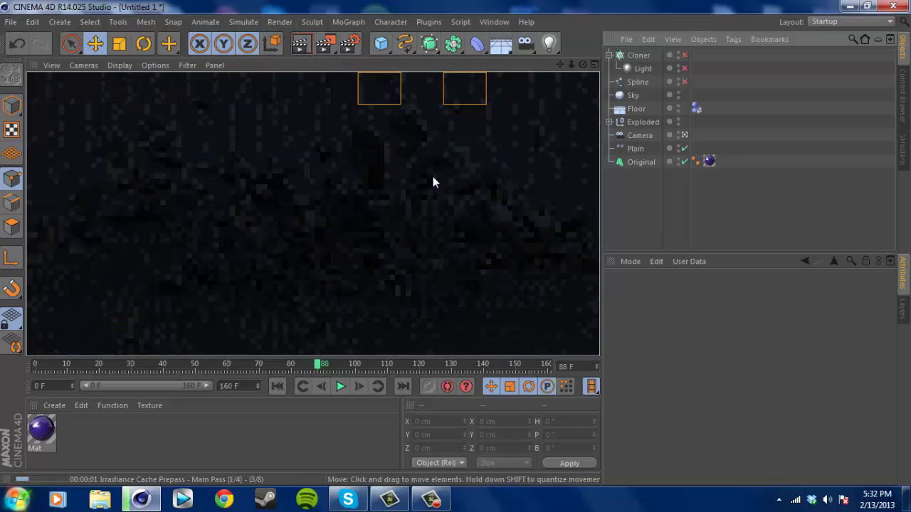